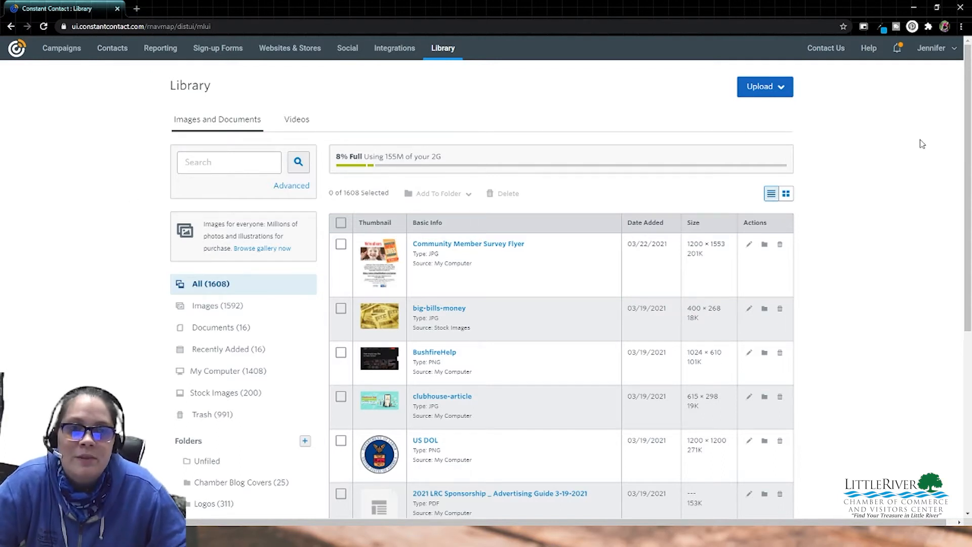
Step: Choose the PDF "10 things to do before buying a home-min (4)" from the computer's Downloads folder for upload to the library
left_click(770, 96)
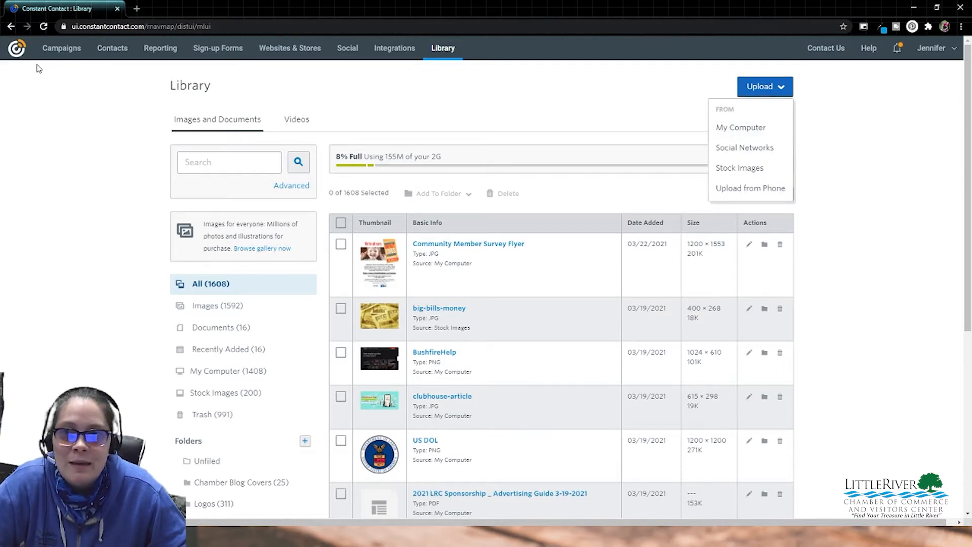
left_click(453, 56)
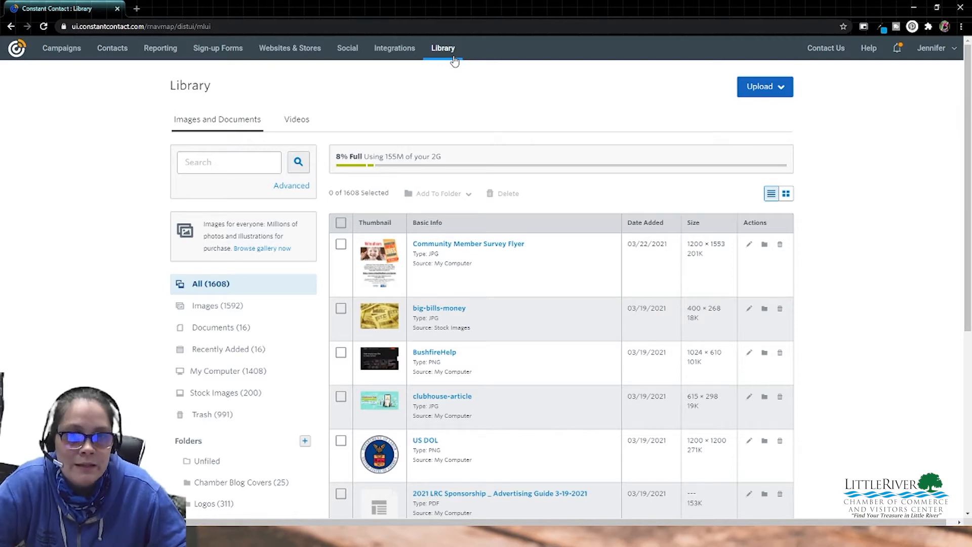
left_click(776, 88)
left_click(761, 128)
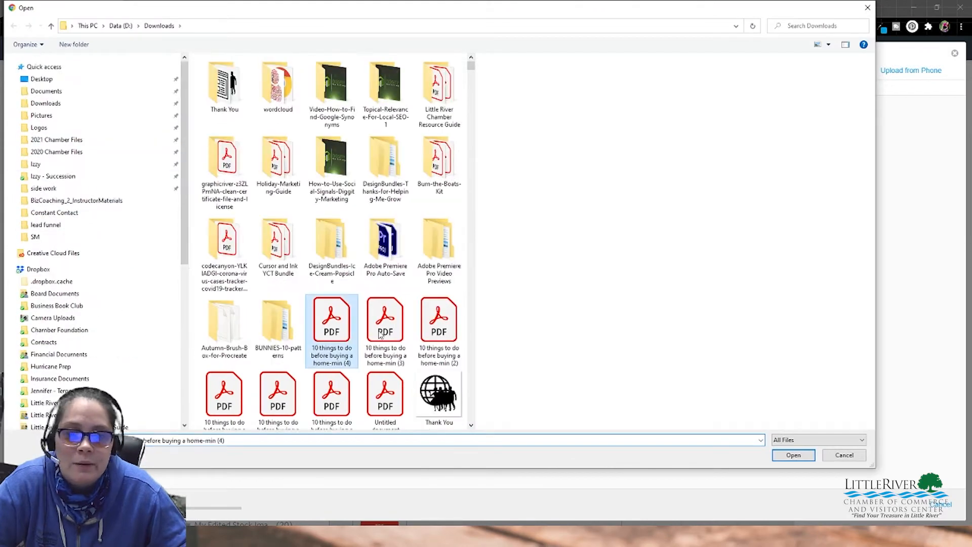
left_click(793, 455)
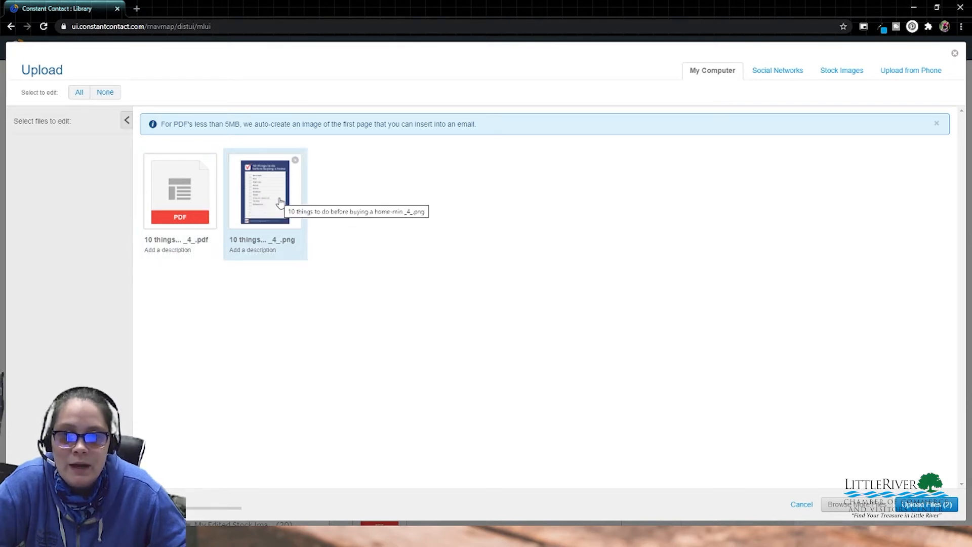
Step: Select the PDF, choose a folder for it, and upload it with its preview image under the name TEST
left_click(193, 194)
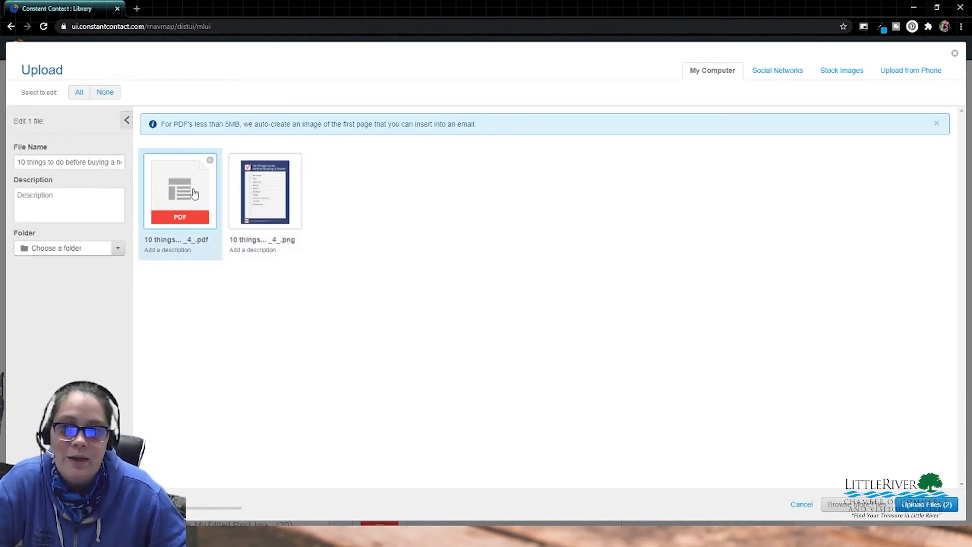
left_click(110, 199)
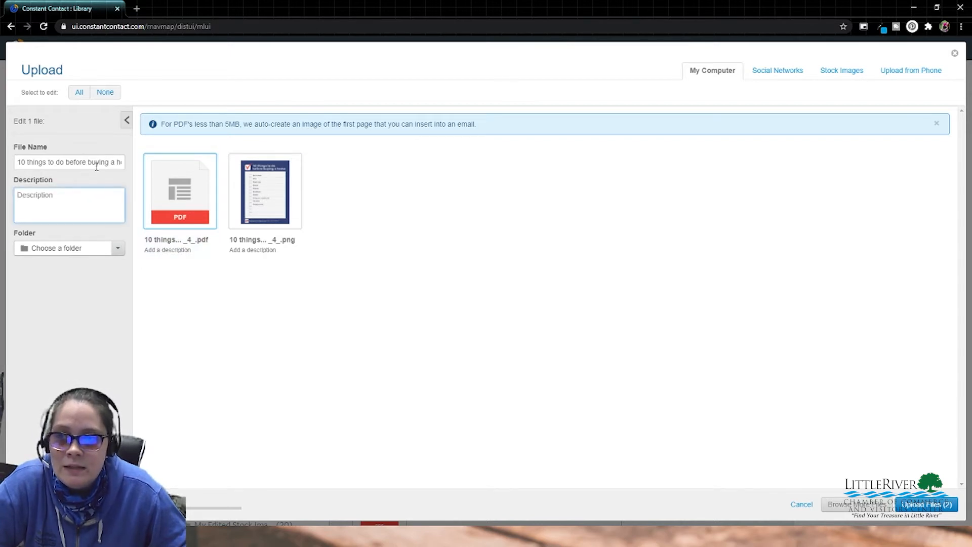
left_click(102, 253)
left_click(69, 336)
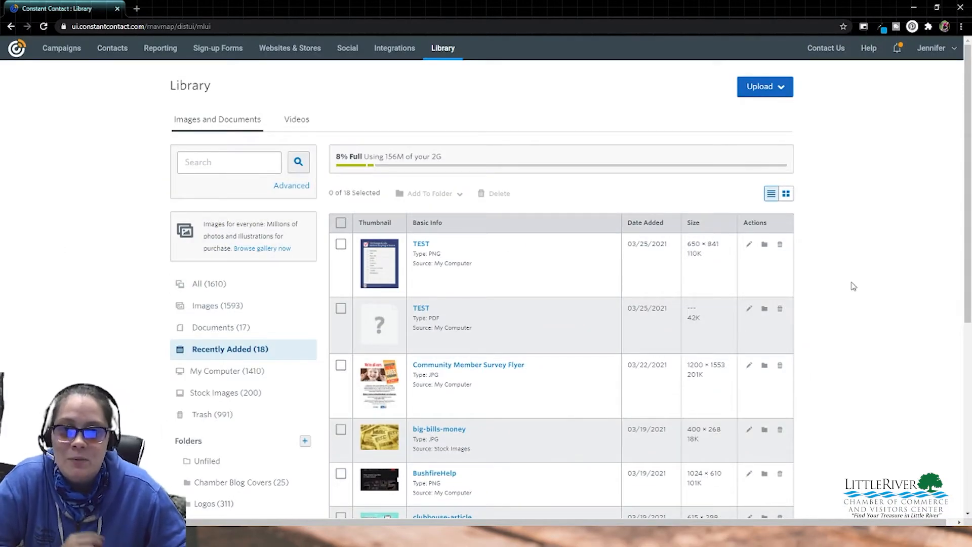
Step: Create a new contact list named "Opt-in: test checklist"
left_click(122, 54)
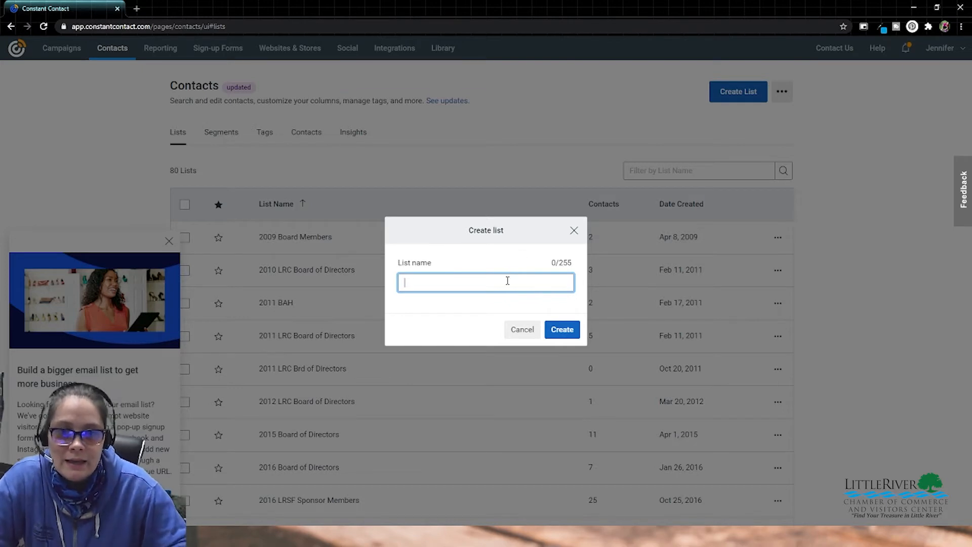
type("Op")
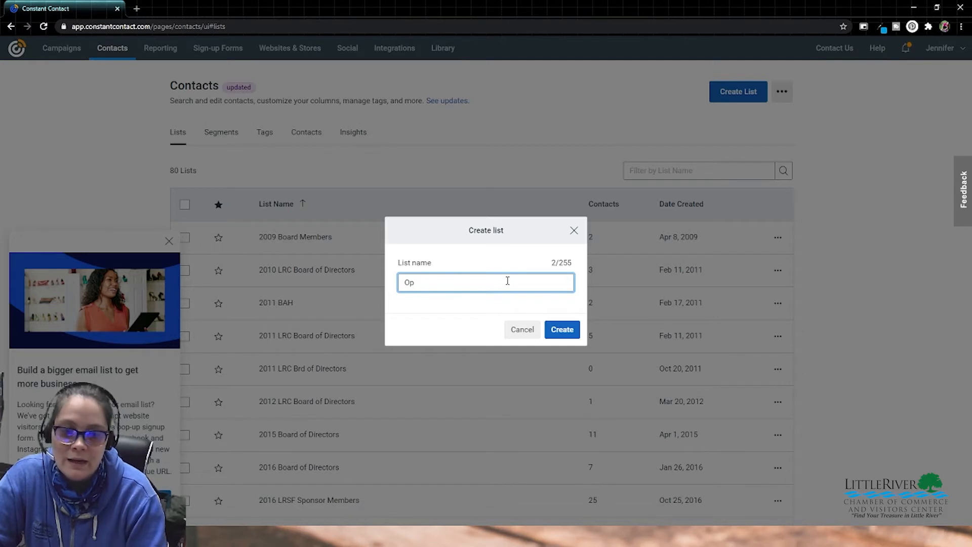
type("t")
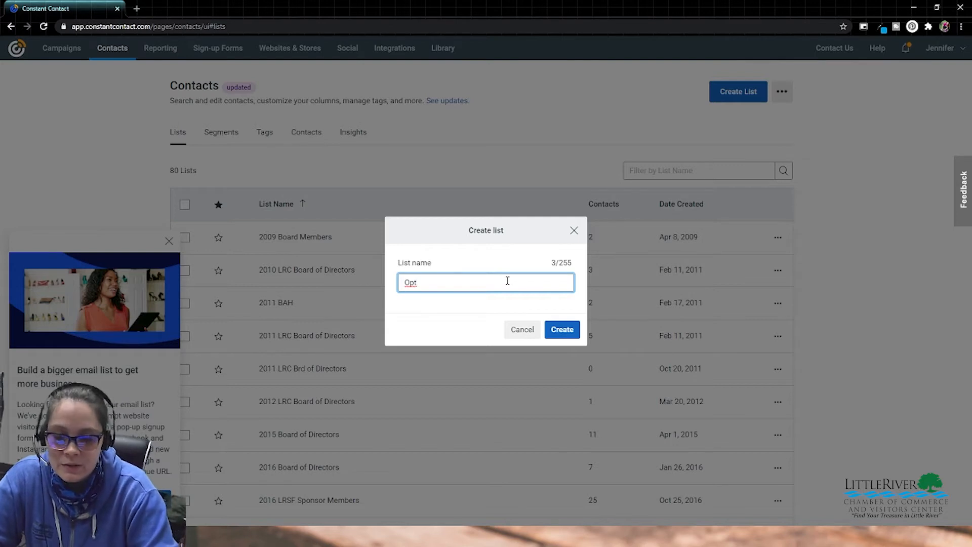
type("-in")
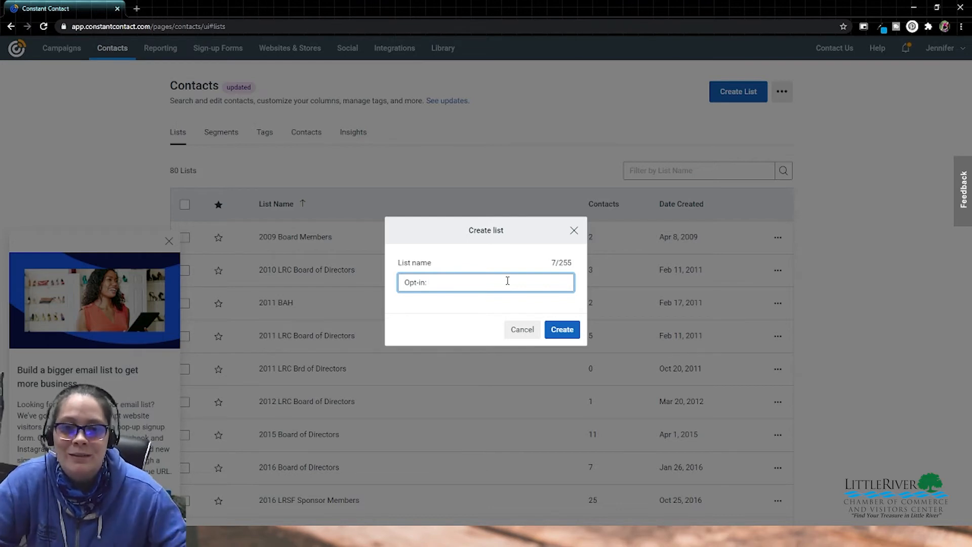
type(": test checklist")
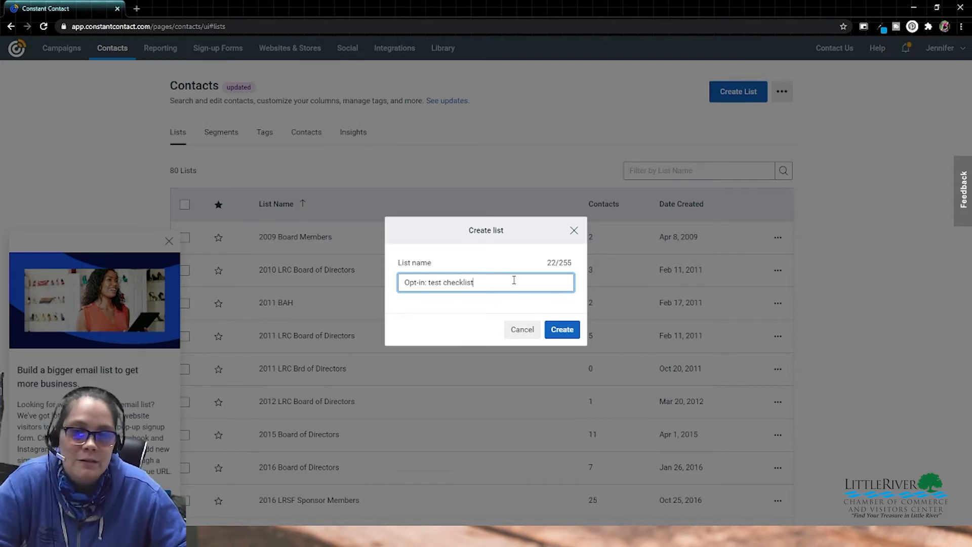
left_click(566, 332)
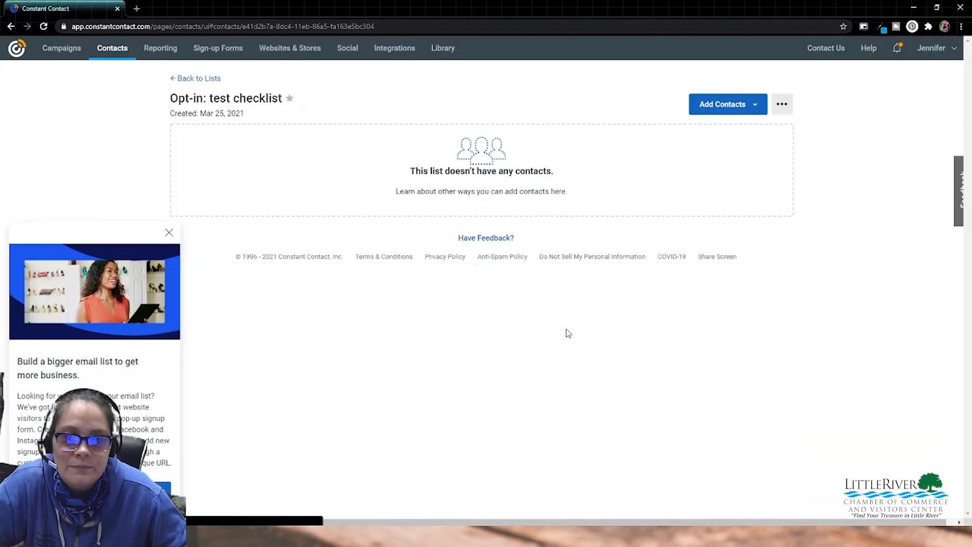
Step: Create an email automation campaign as an Automated Series named "Lead Magnet - Test Checklist"
left_click(62, 48)
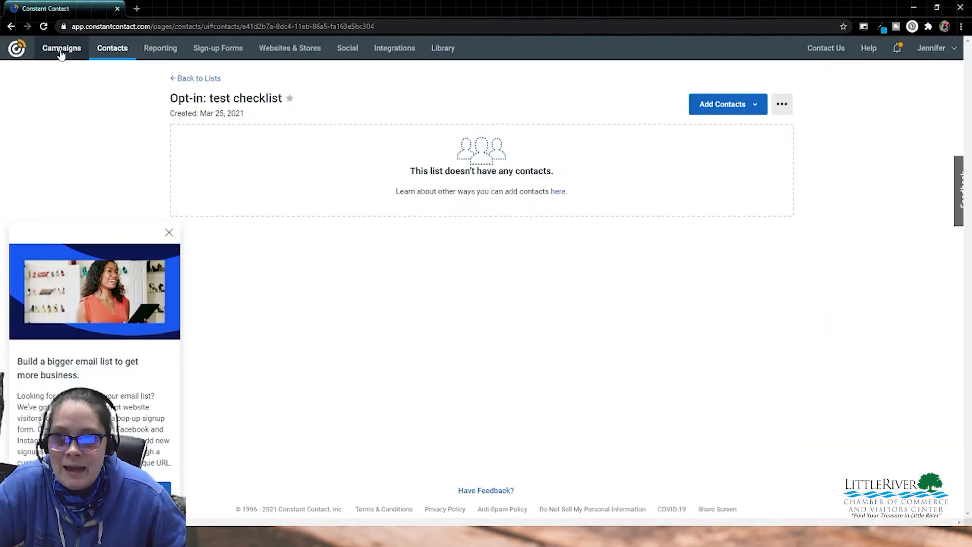
left_click(924, 87)
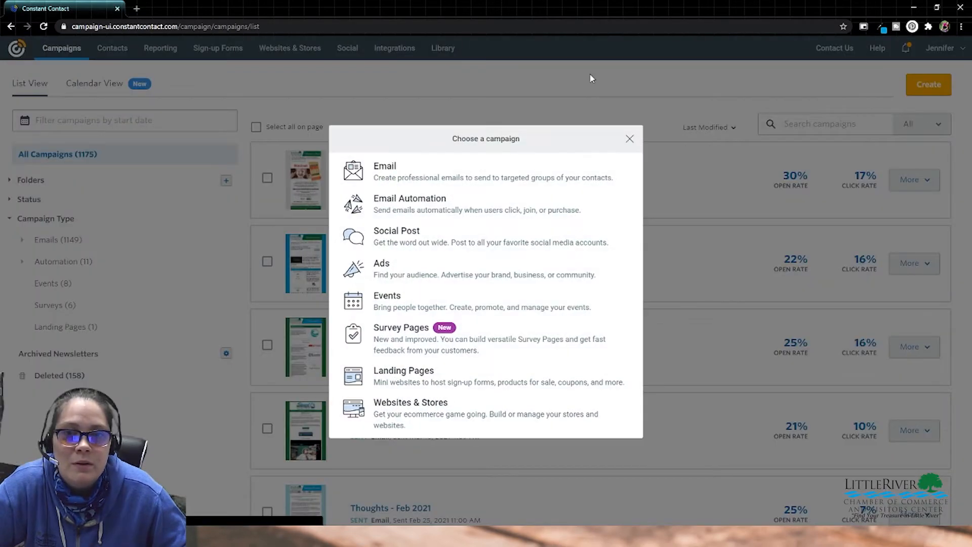
left_click(512, 214)
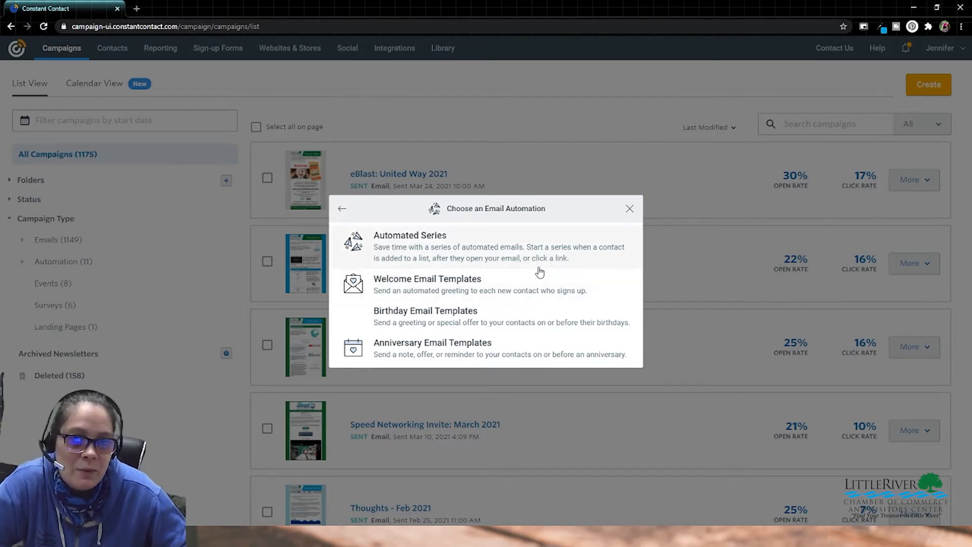
left_click(480, 259)
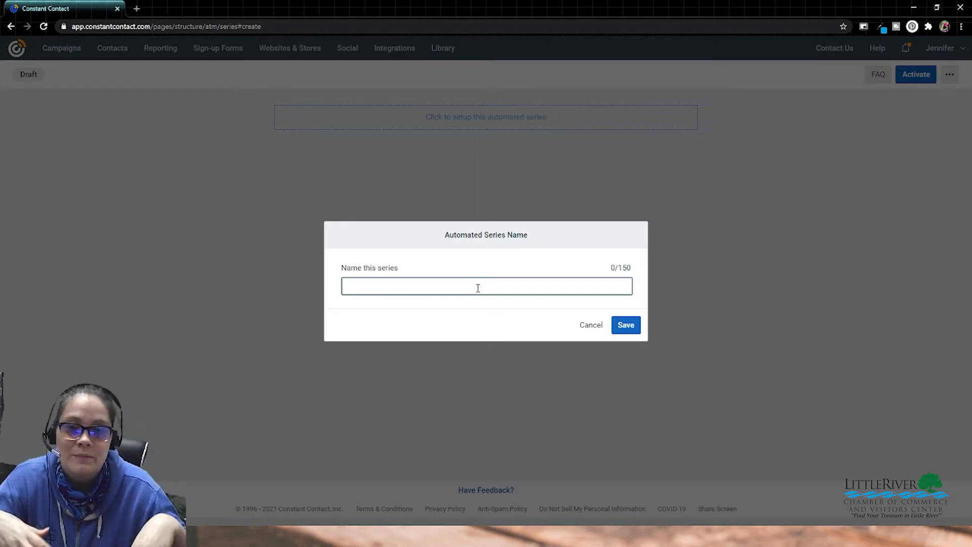
type("Lead Magnet - Test Checklist")
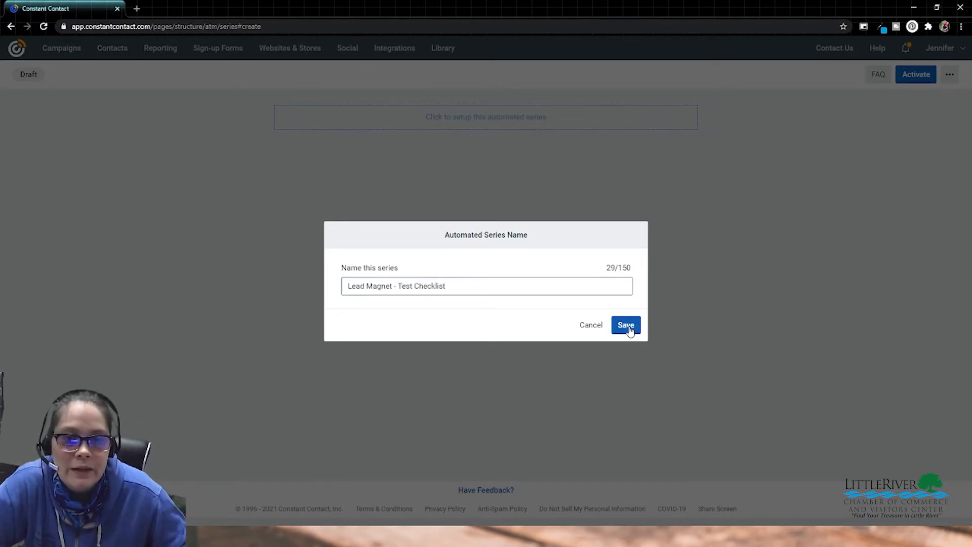
left_click(628, 328)
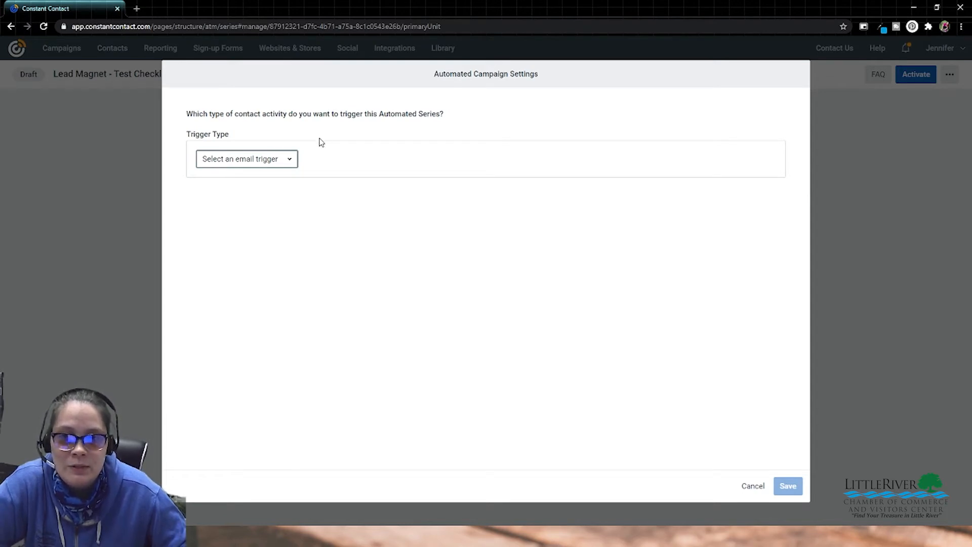
Step: Set the series trigger to "A Contact joins a list" with the list "Opt-in: test checklist", and save the settings
left_click(291, 159)
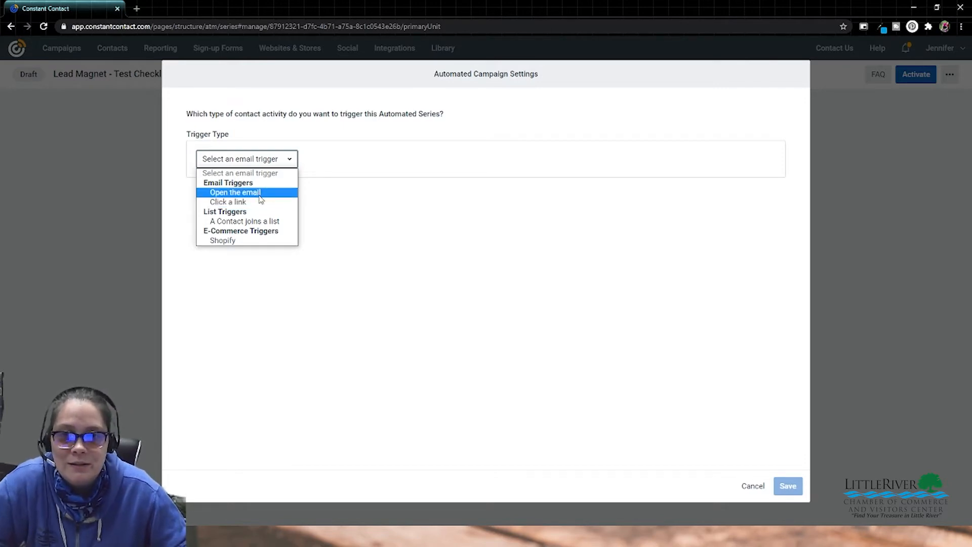
left_click(274, 221)
scroll(415, 245, "down", 1)
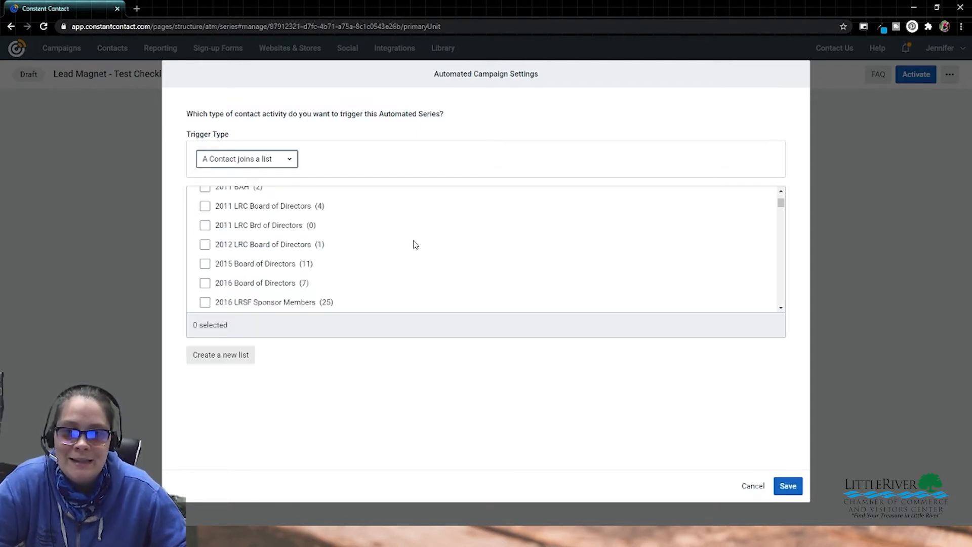
scroll(416, 245, "down", 15)
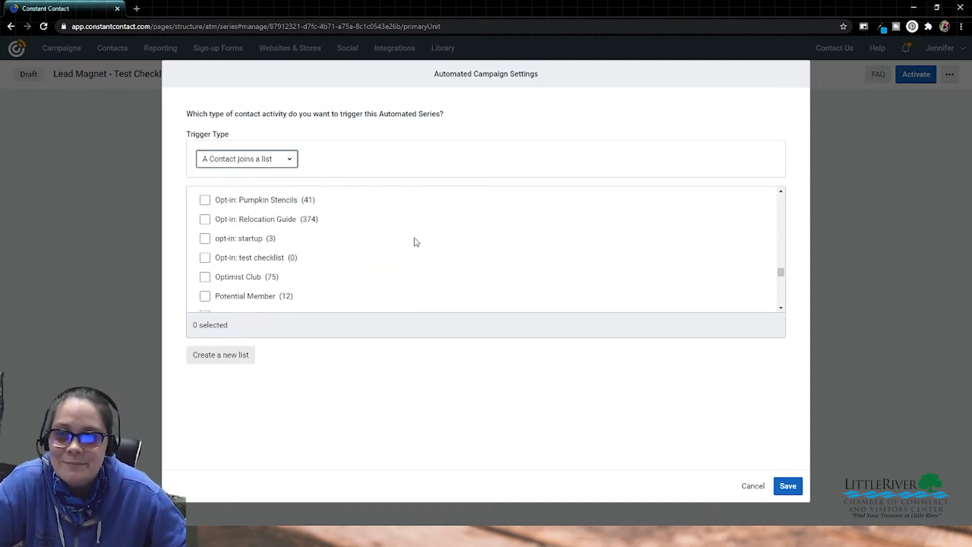
left_click(204, 257)
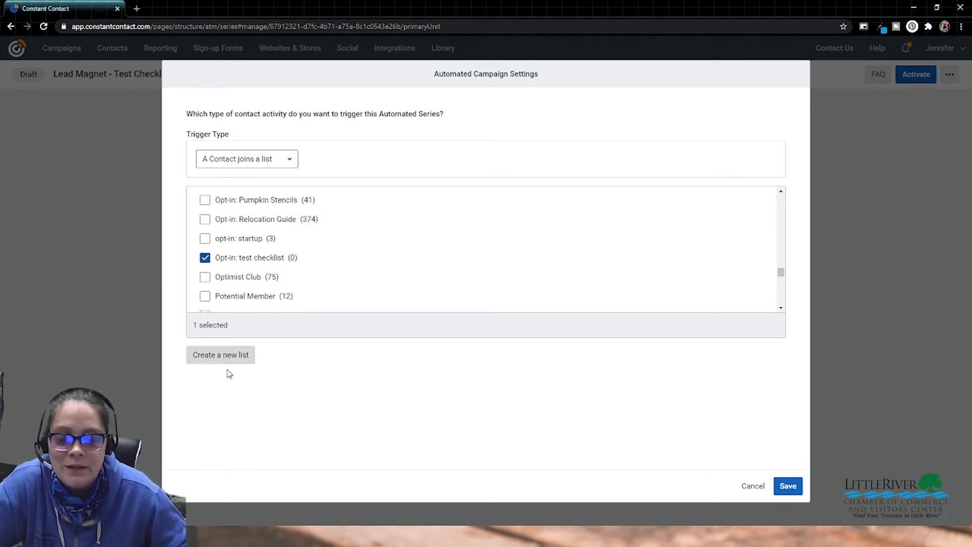
left_click(790, 486)
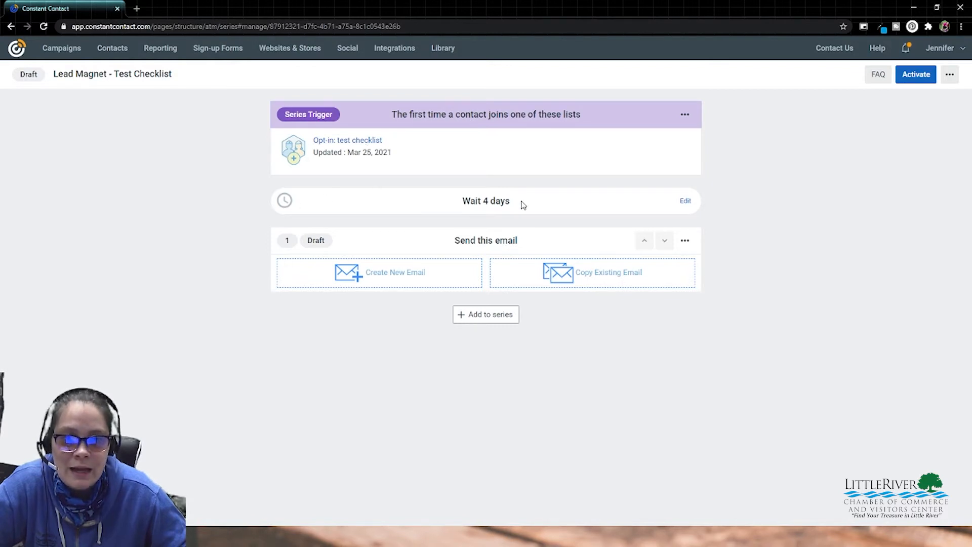
Step: Set the first email in the series to send immediately
left_click(685, 200)
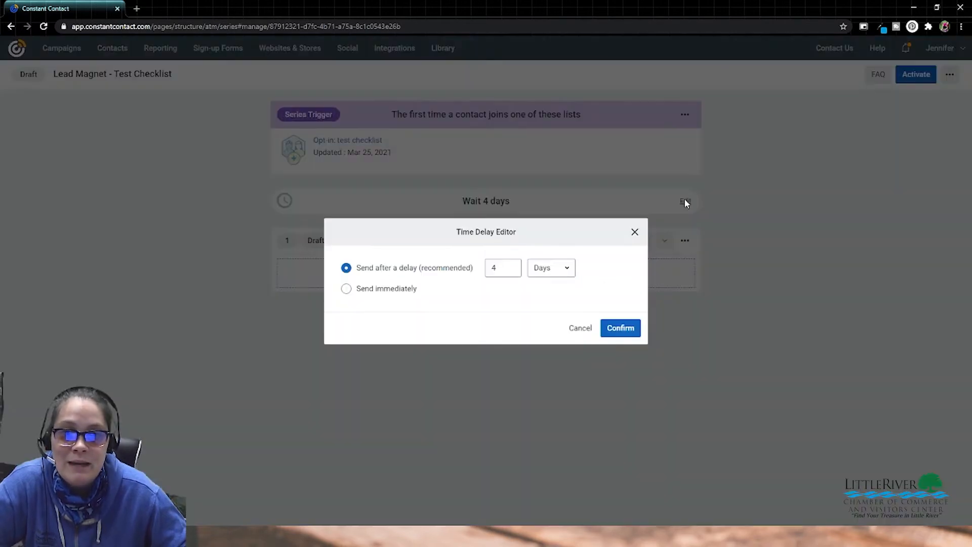
left_click(391, 290)
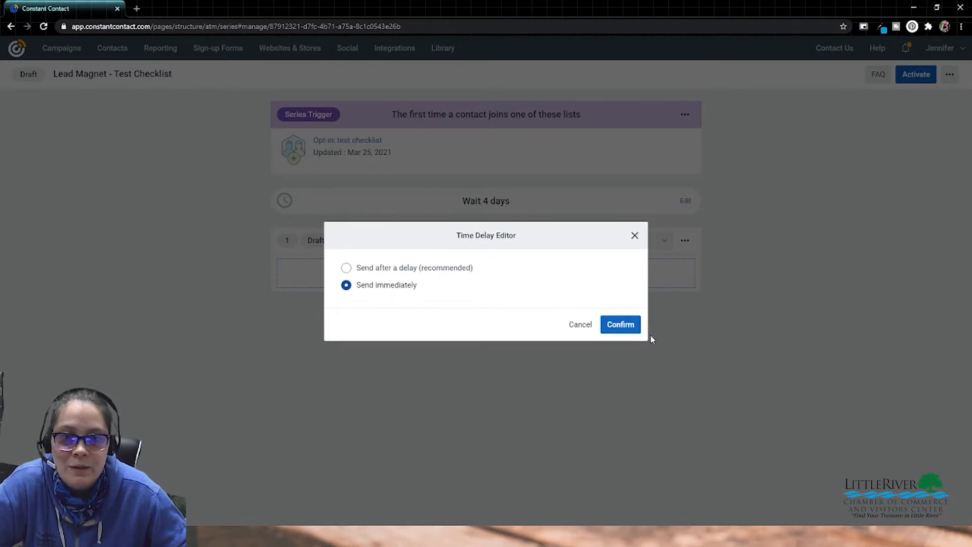
left_click(624, 327)
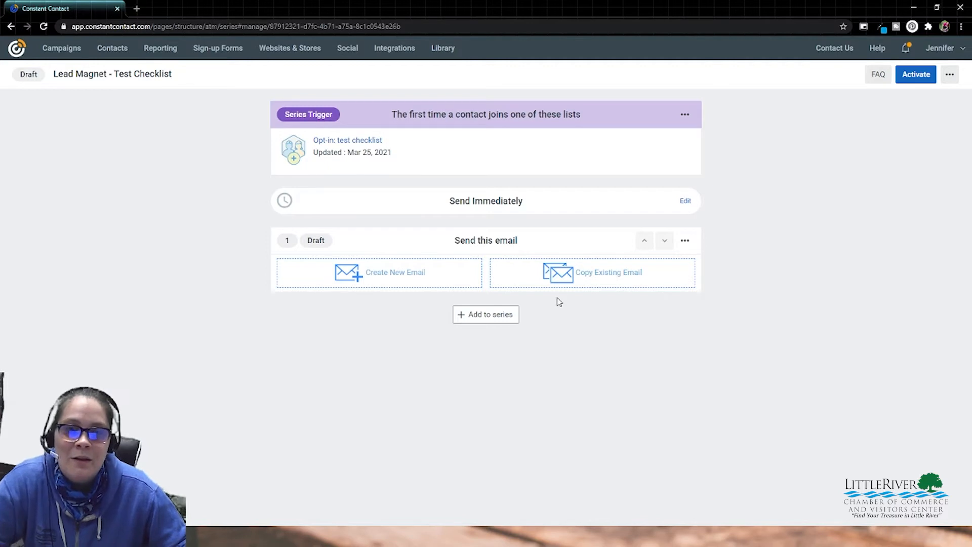
Step: Try adding a second email to the series, look at its delay options, and delete that email
left_click(511, 315)
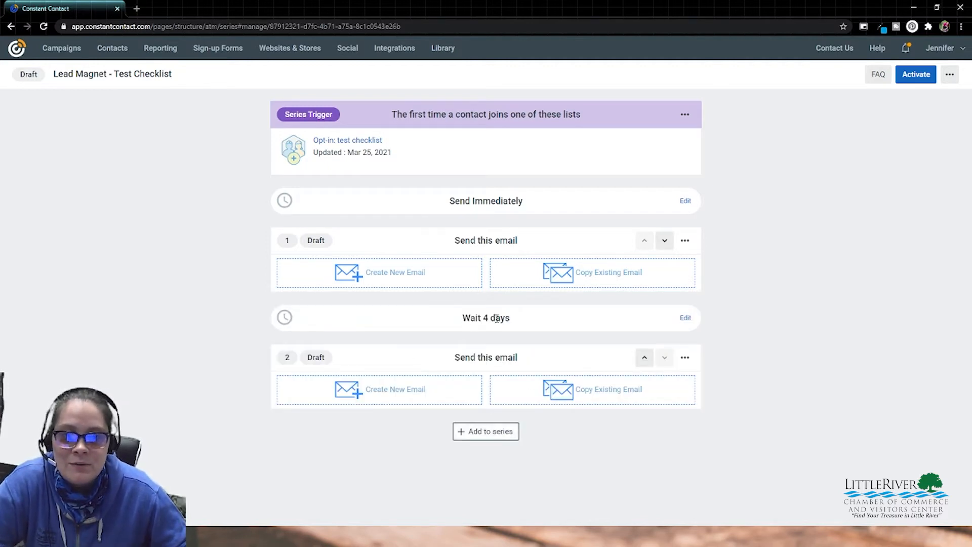
left_click(686, 319)
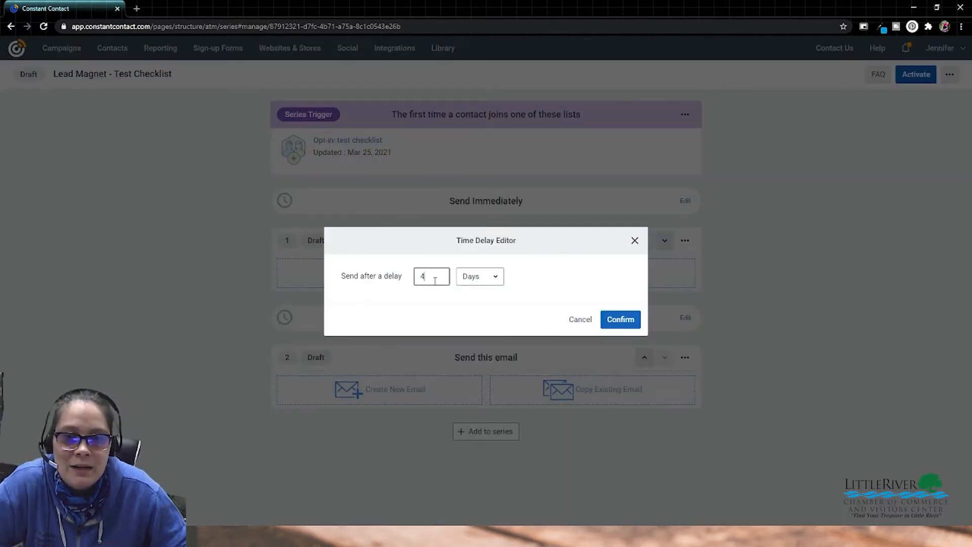
left_click(480, 276)
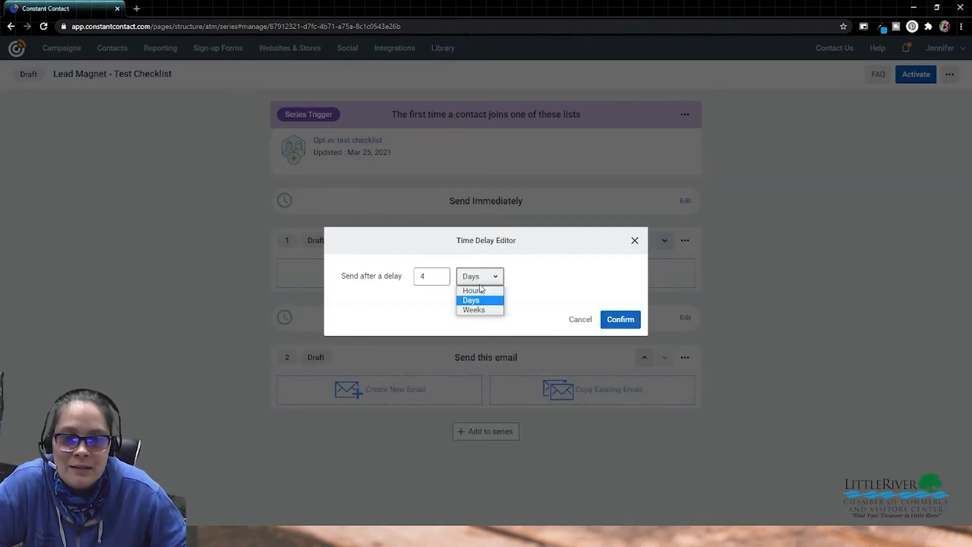
left_click(575, 320)
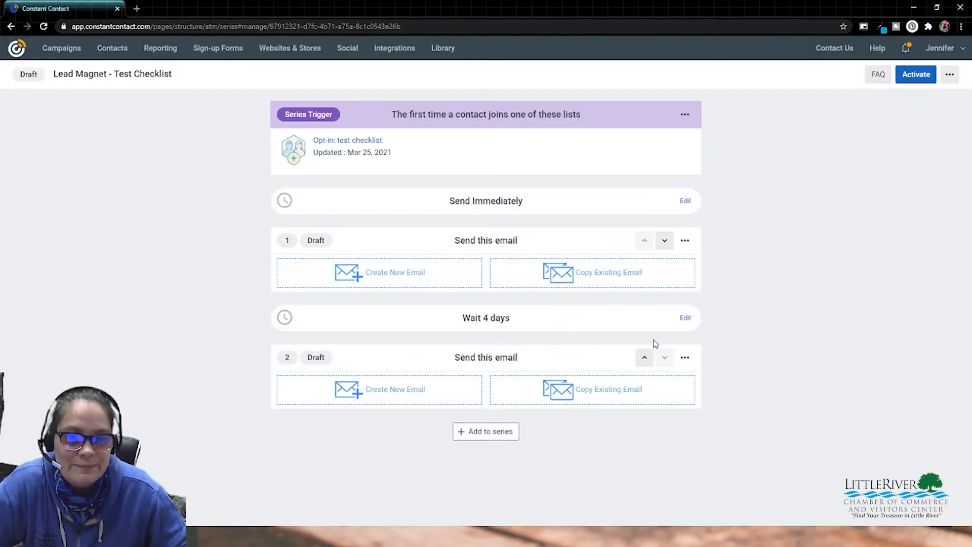
left_click(685, 357)
left_click(644, 400)
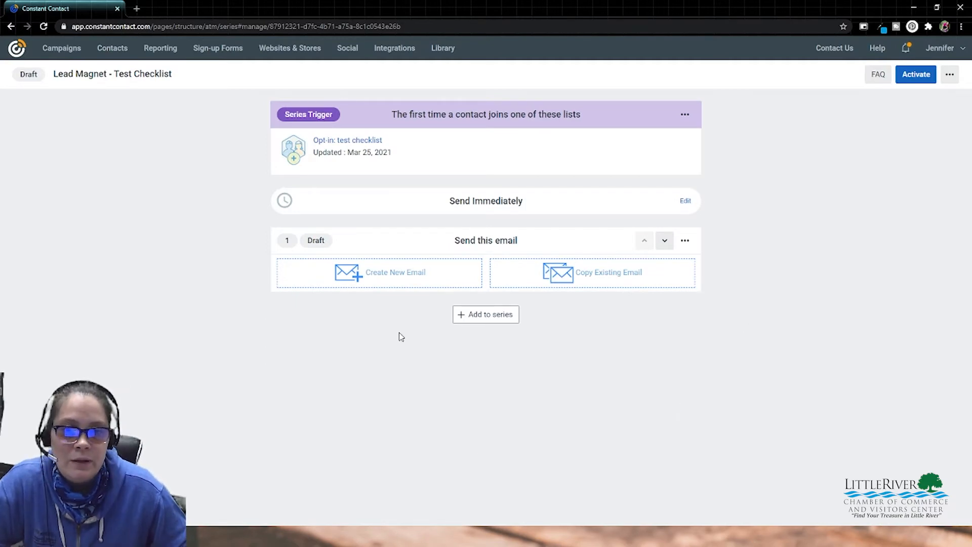
Step: Create a new email for the series' first message from the Birthday Banner template
left_click(387, 279)
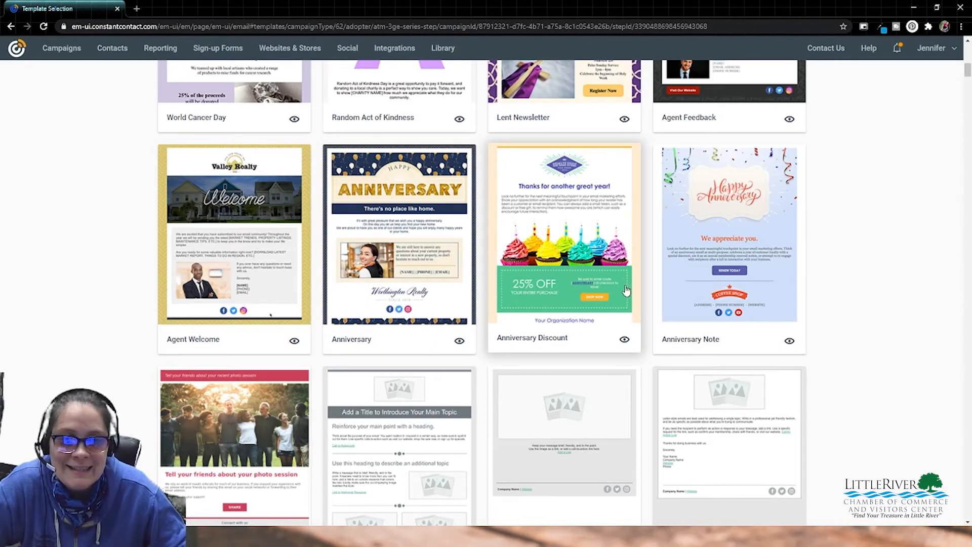
scroll(626, 290, "up", 2)
scroll(582, 273, "down", 3)
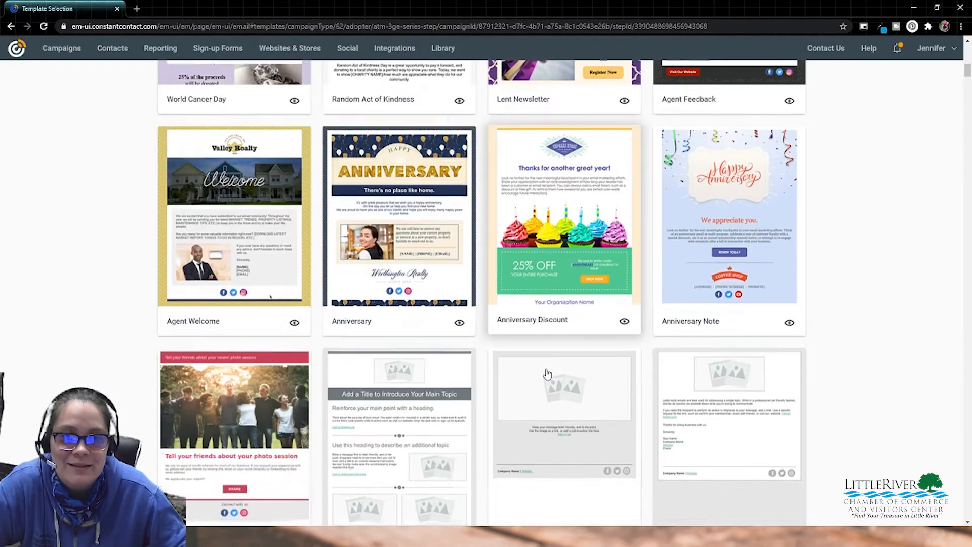
scroll(560, 251, "up", 2)
scroll(560, 251, "up", 2)
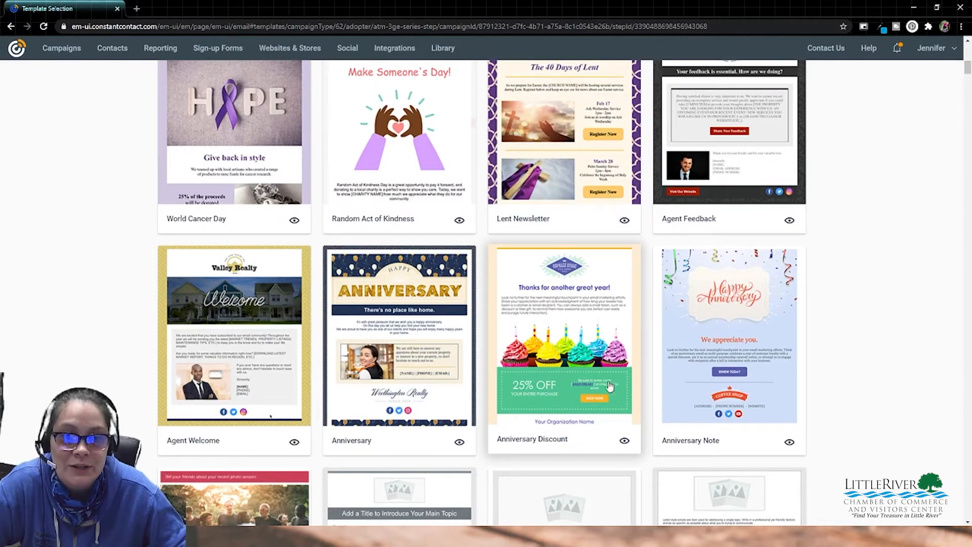
scroll(880, 314, "up", 5)
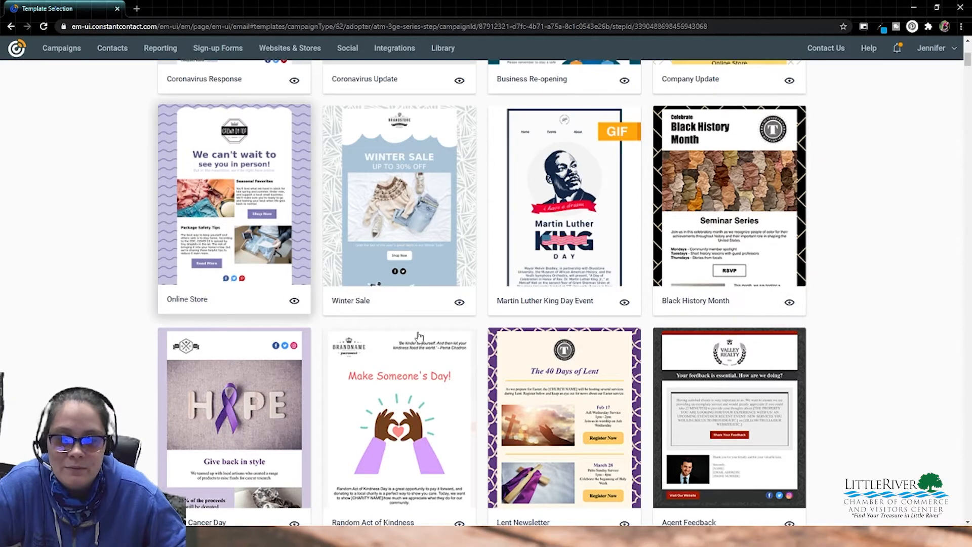
scroll(904, 311, "down", 10)
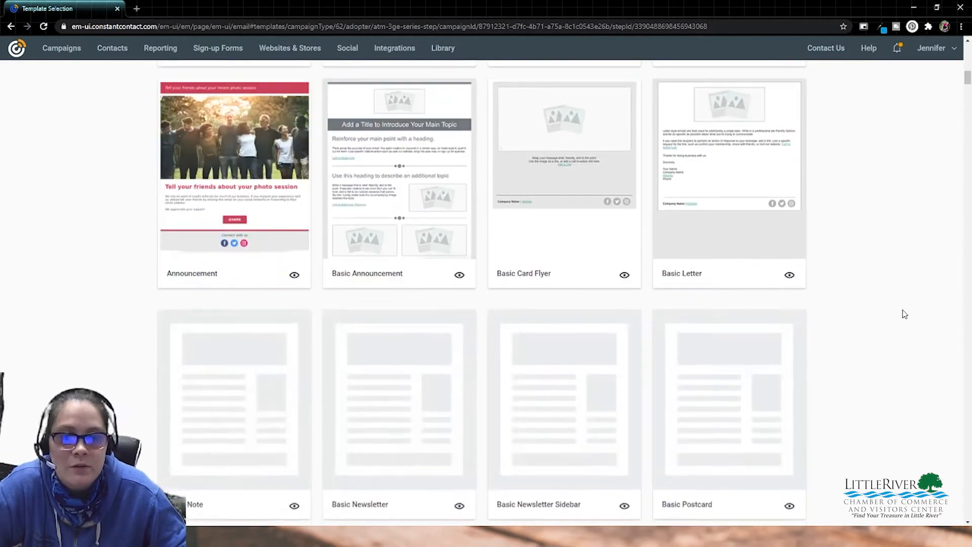
scroll(904, 314, "down", 8)
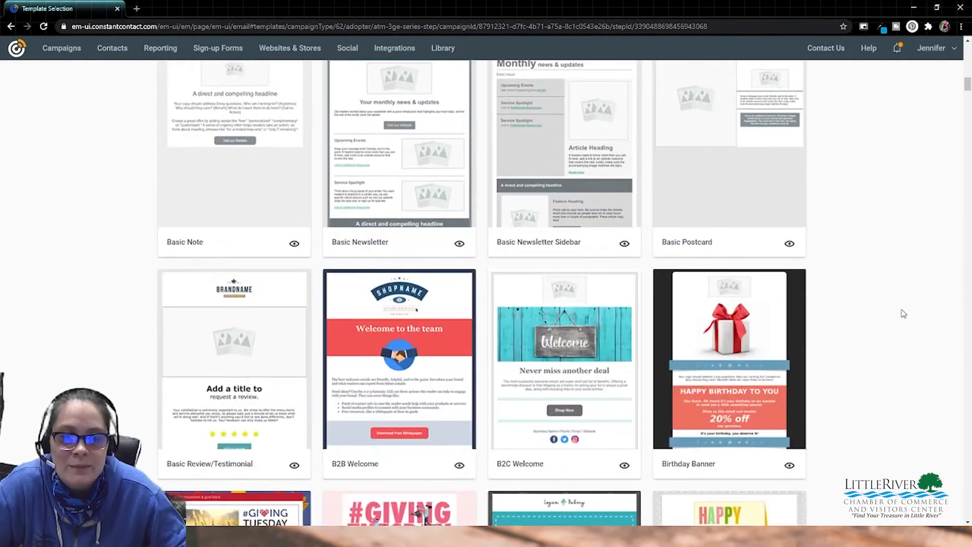
scroll(903, 313, "down", 1)
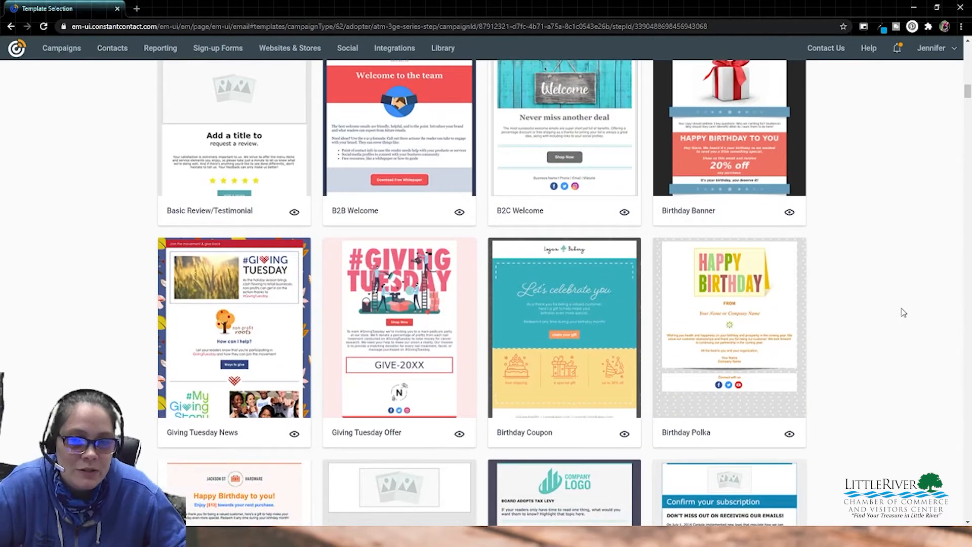
scroll(904, 312, "down", 3)
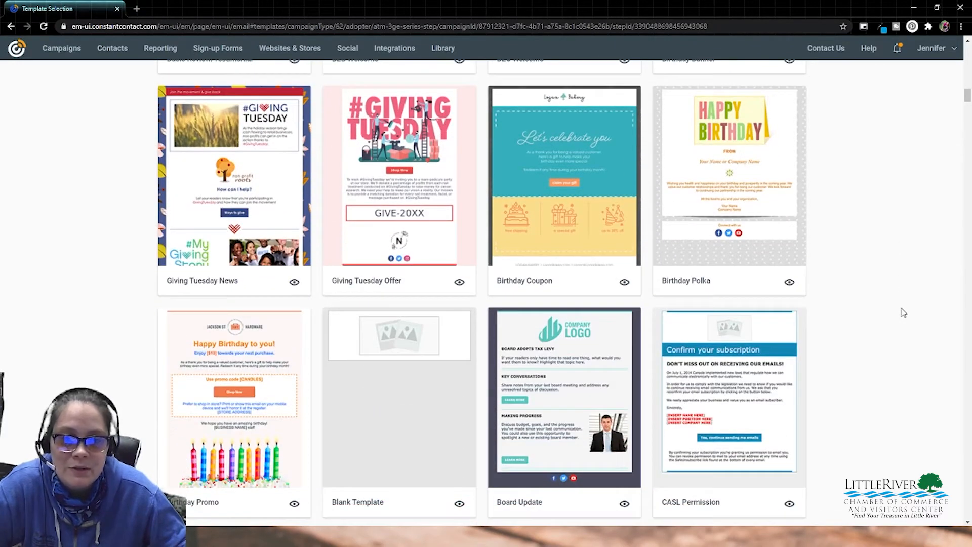
scroll(903, 313, "down", 4)
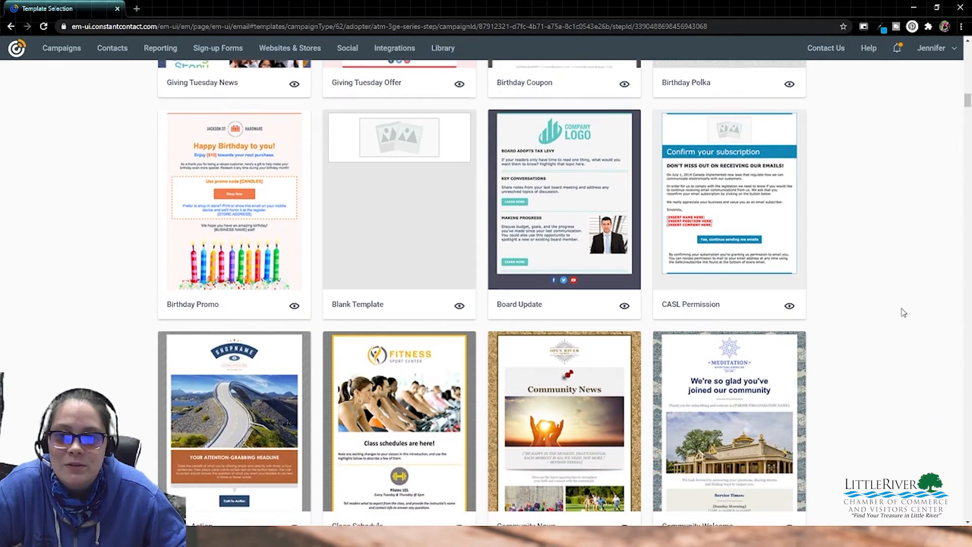
scroll(904, 313, "down", 3)
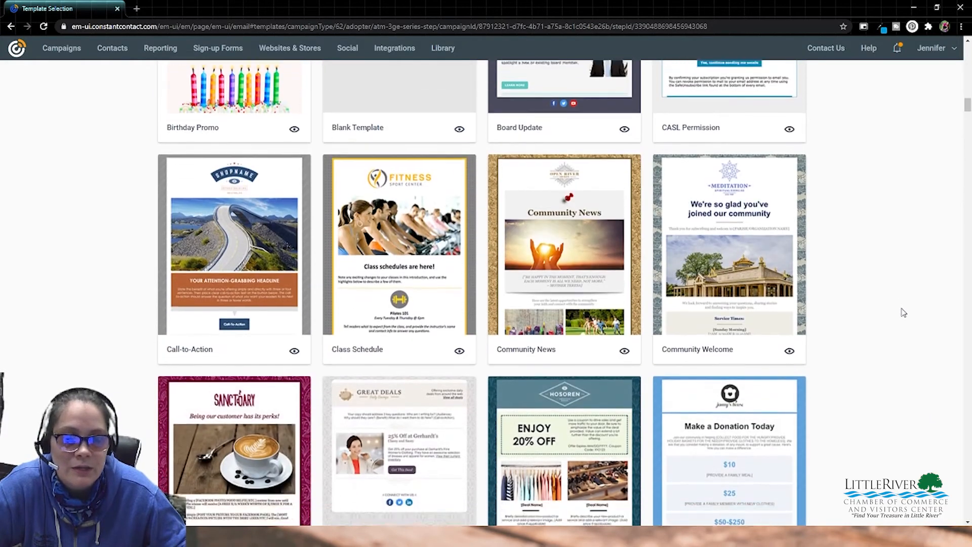
scroll(904, 312, "down", 2)
scroll(901, 312, "down", 1)
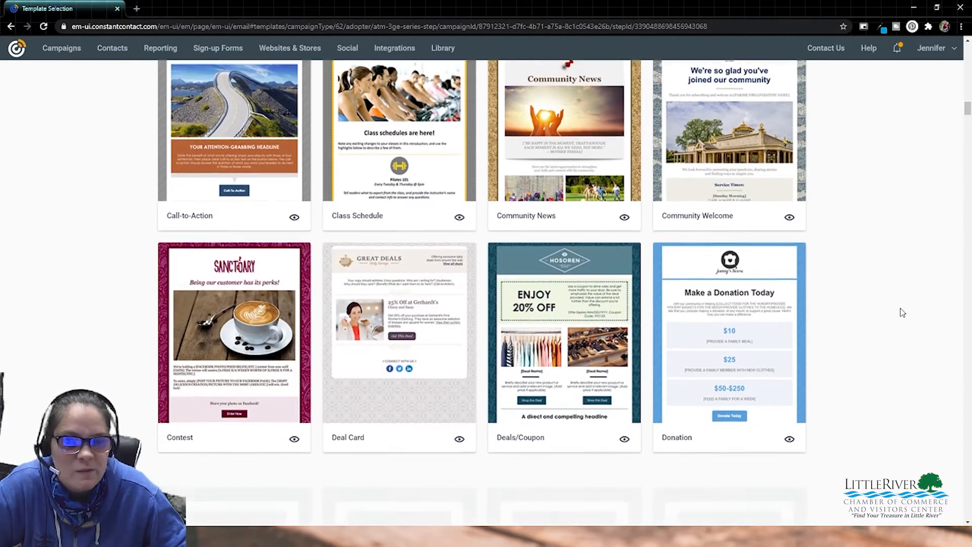
scroll(826, 249, "up", 8)
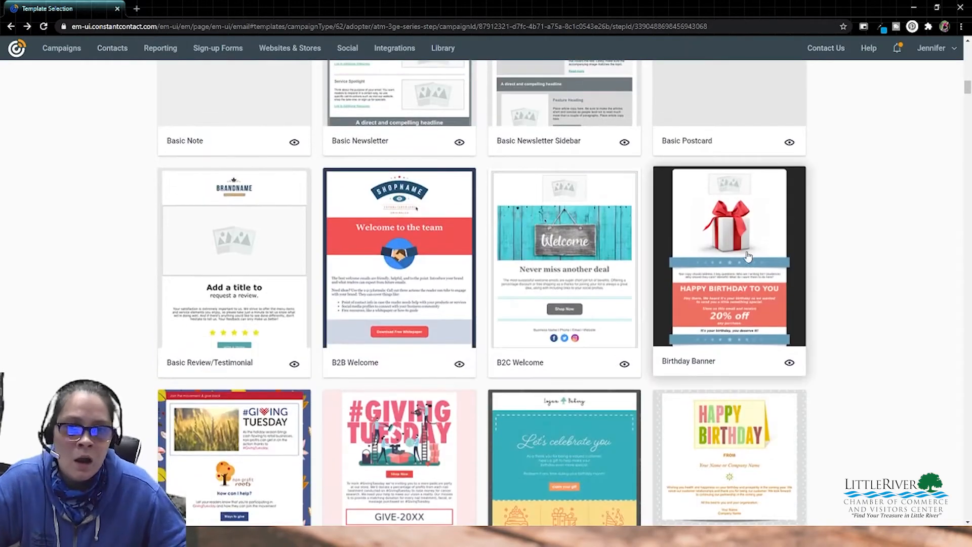
left_click(747, 256)
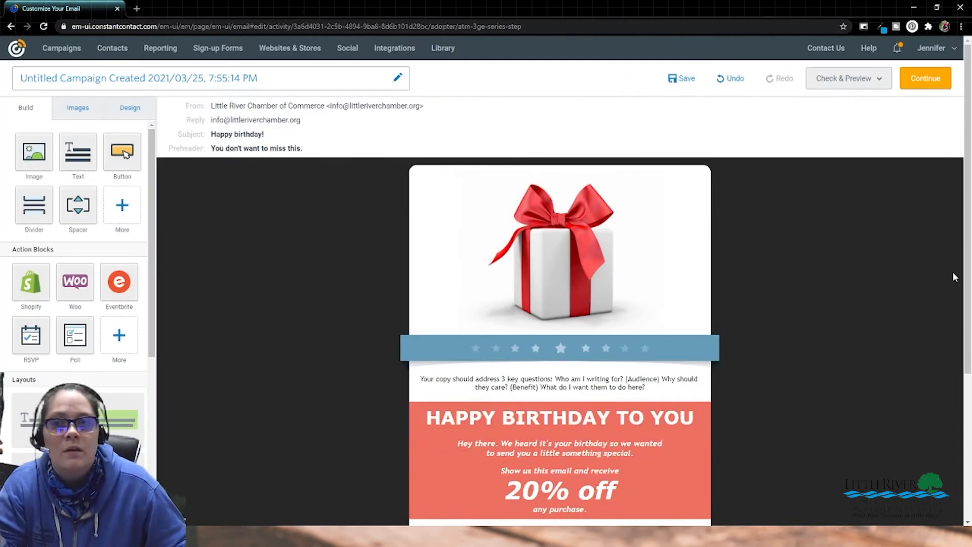
Step: Rename the email campaign as "Opt-in: Test Checklist [1/1]" and save the name
left_click(332, 76)
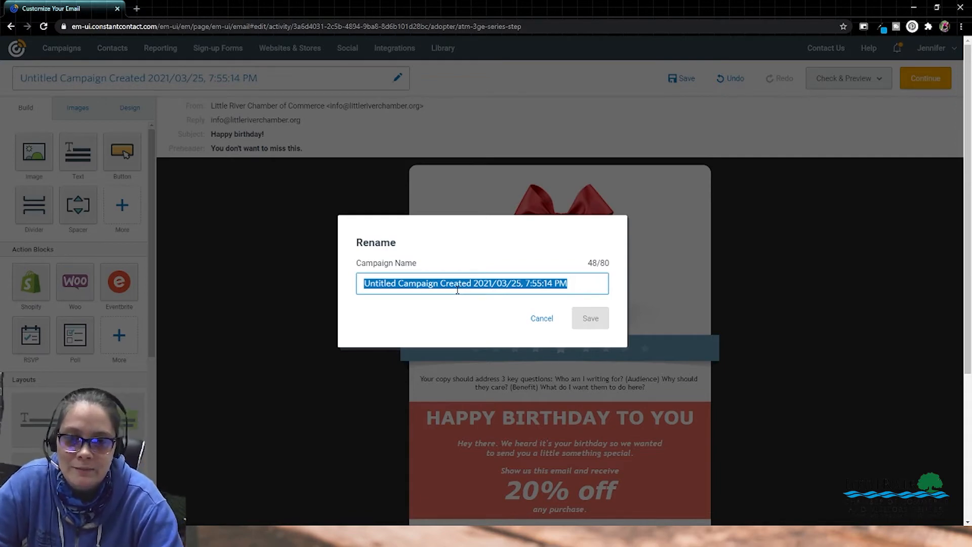
type("Opt-in: Test Checklist [1/1]")
left_click_drag(367, 285, 491, 285)
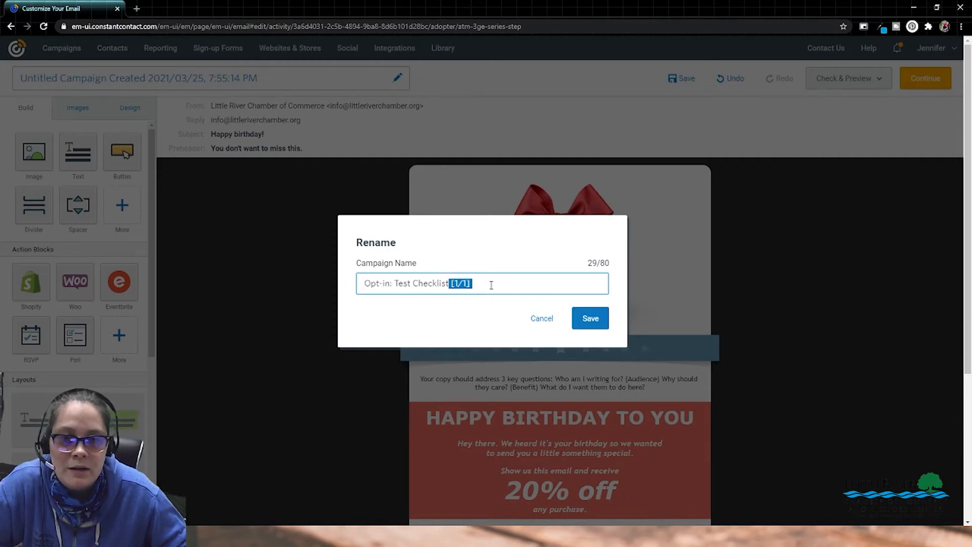
left_click(491, 285)
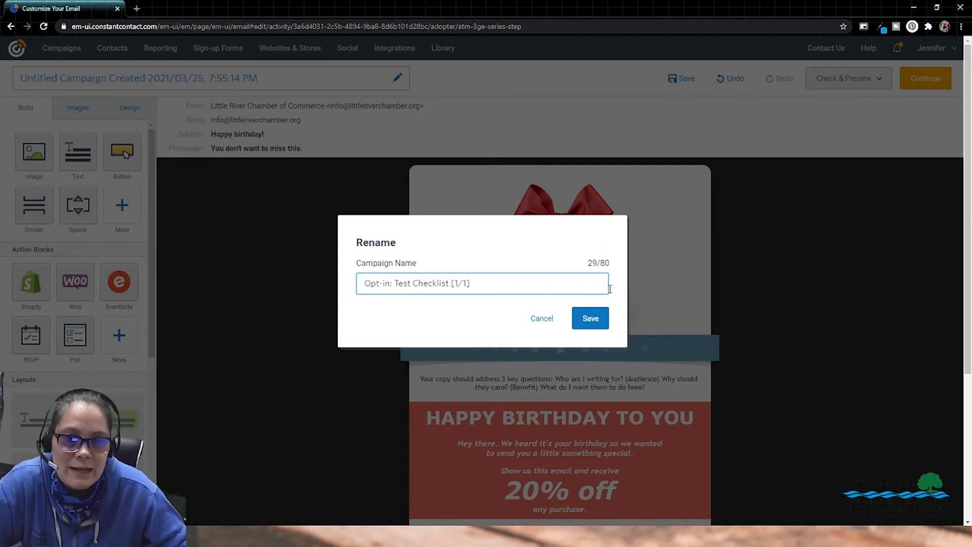
left_click(590, 318)
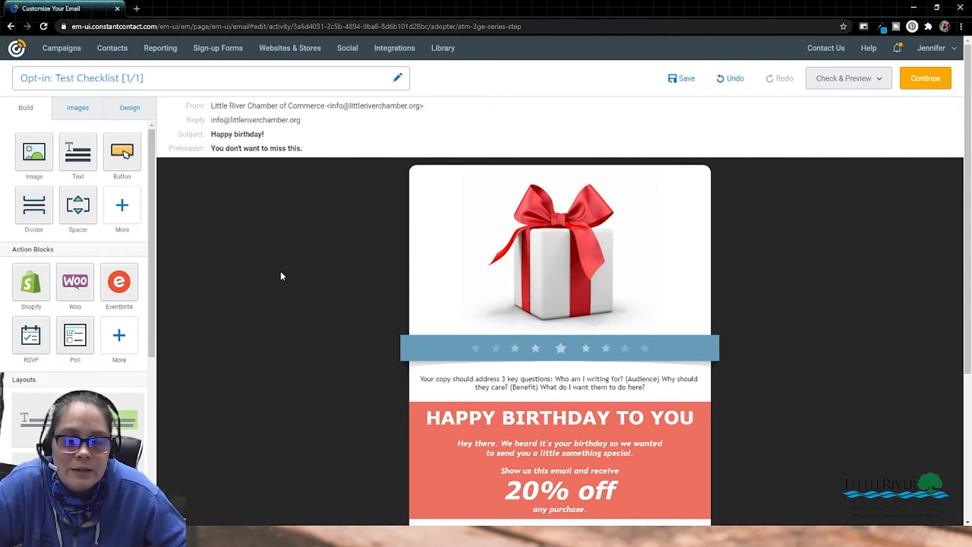
Step: Set the email's subject line to "Here's your free gift!" and save the email settings
left_click(238, 137)
triple_click(367, 229)
type("Here")
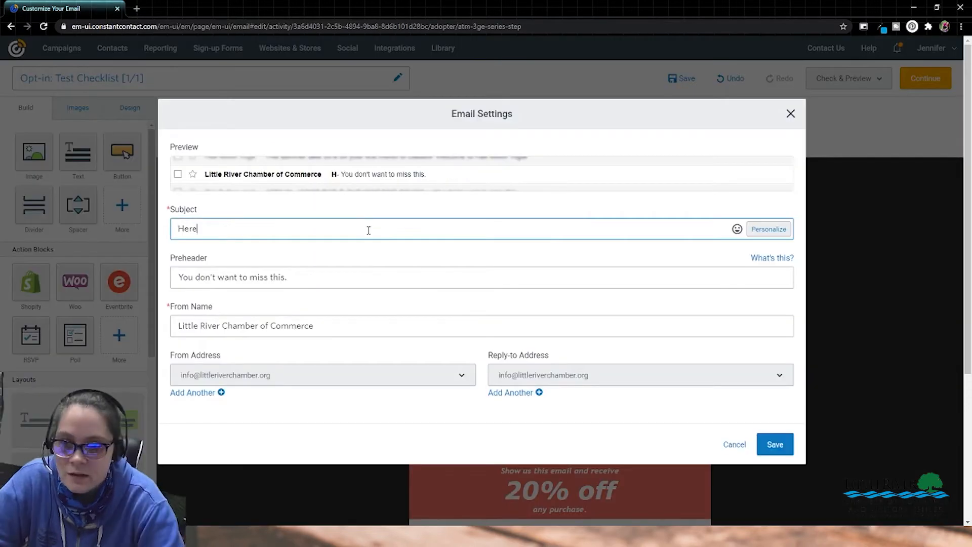
type("'s your free gift!")
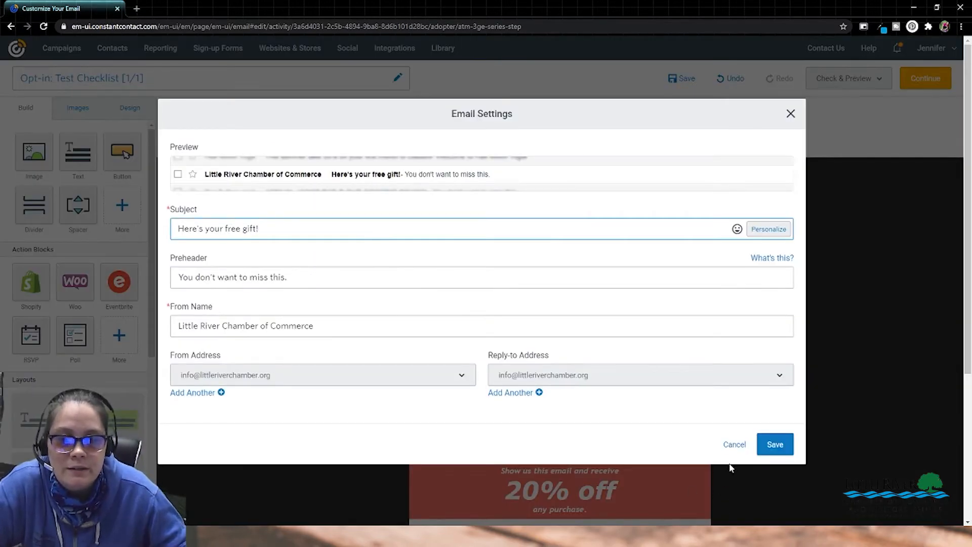
left_click(774, 444)
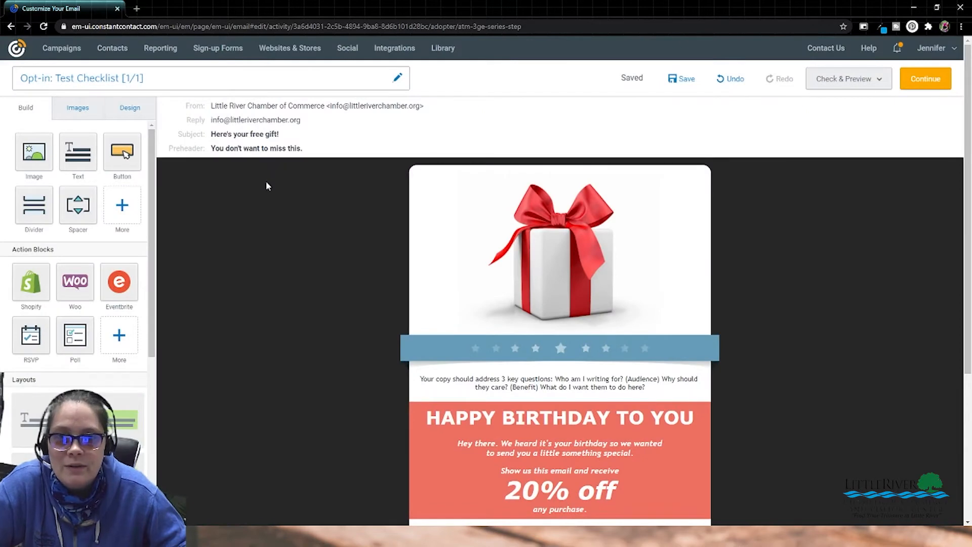
Step: Add an image block above the gift picture and insert Logo.png from the image library into it
scroll(375, 301, "down", 1)
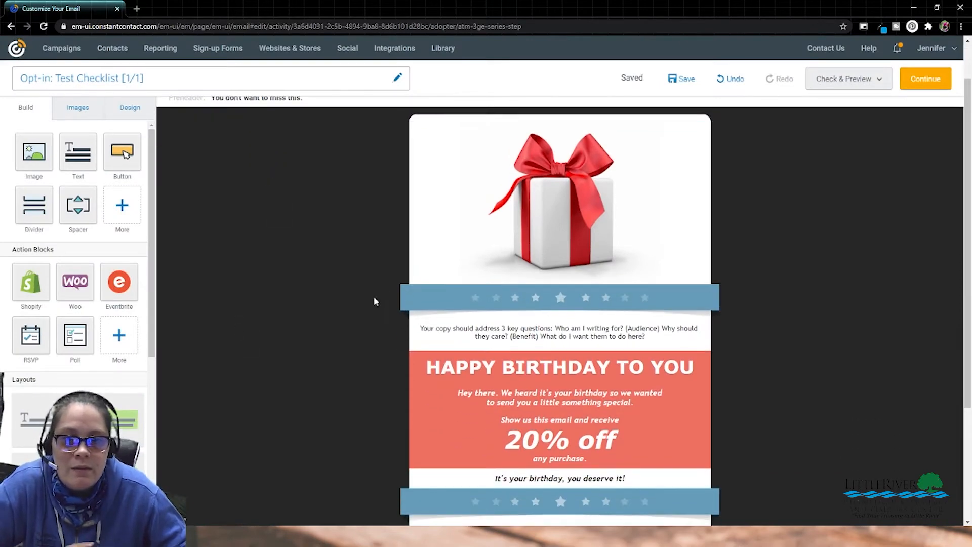
scroll(322, 324, "down", 3)
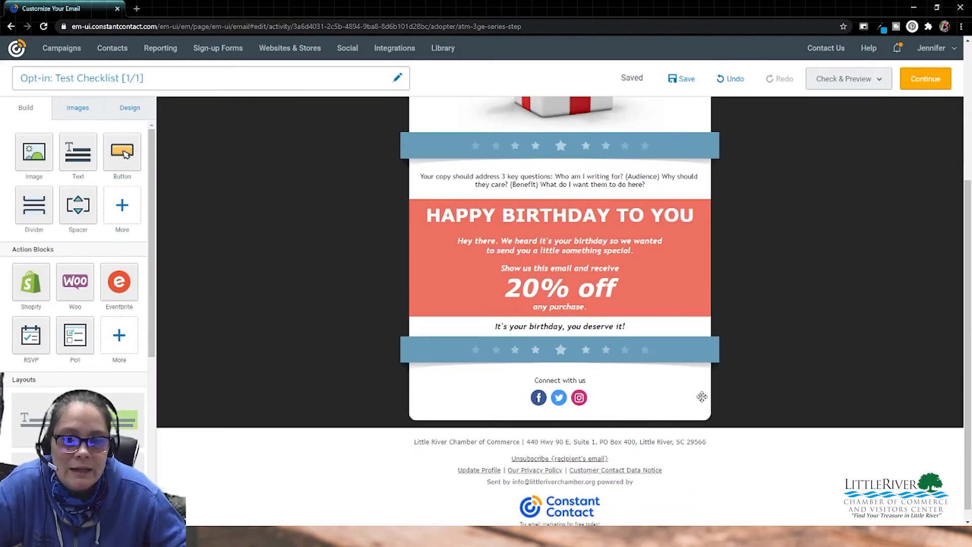
scroll(633, 501, "up", 2)
left_click(633, 500)
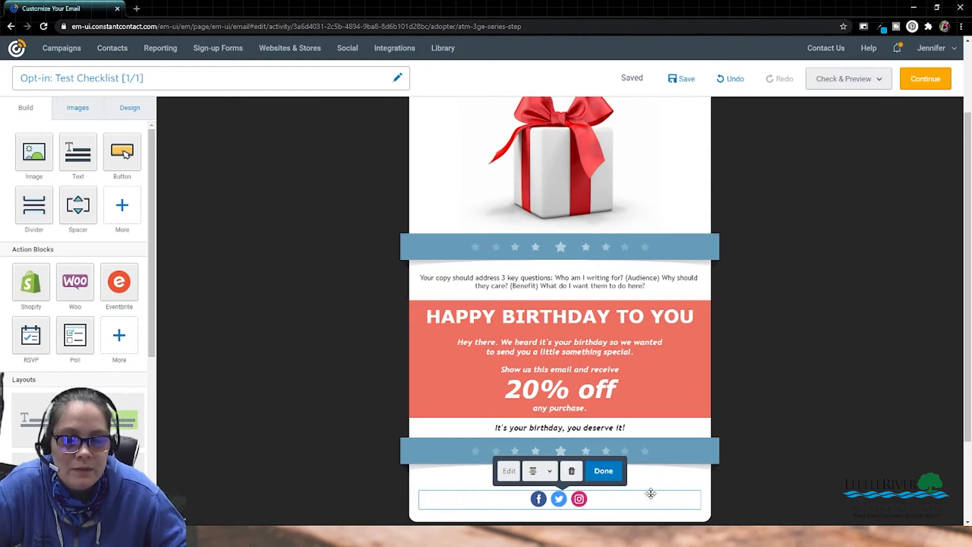
left_click(766, 423)
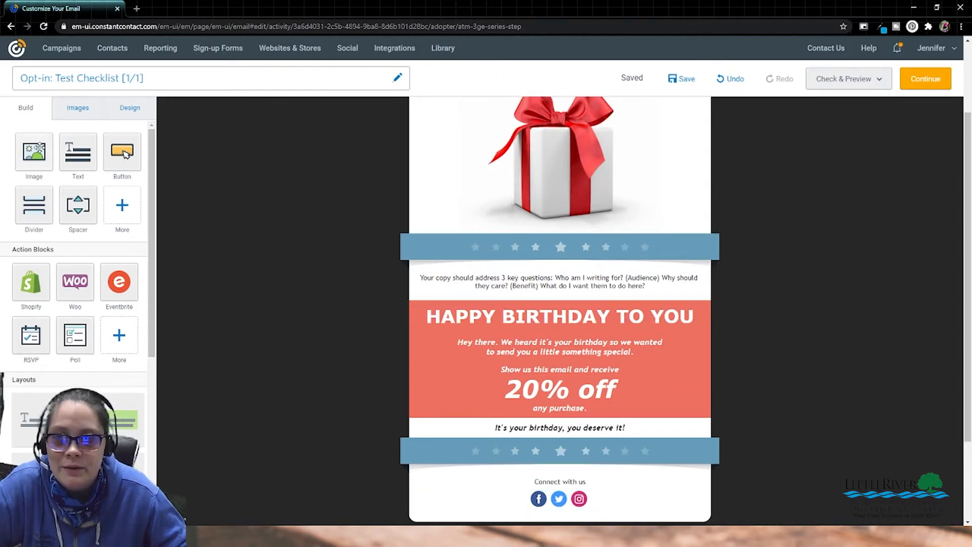
left_click_drag(34, 151, 605, 119)
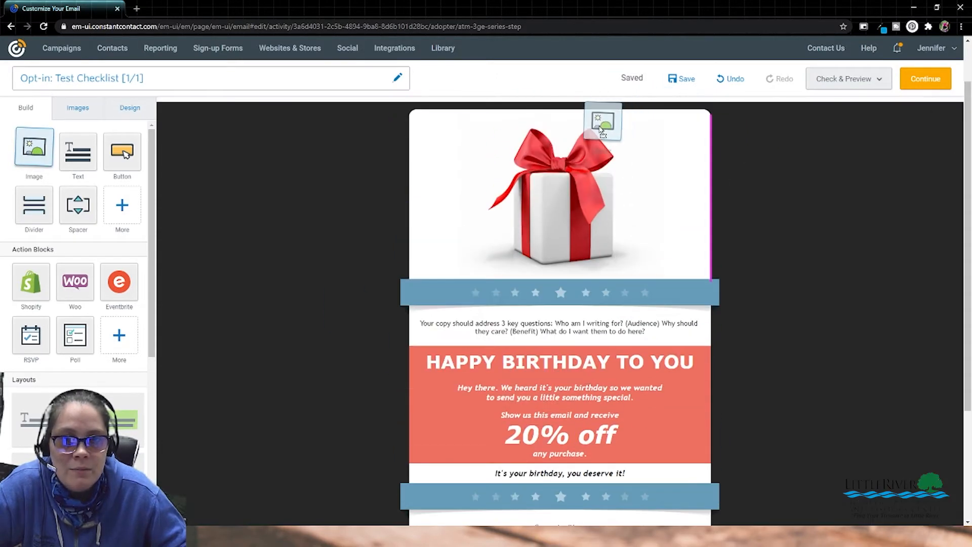
left_click(60, 78)
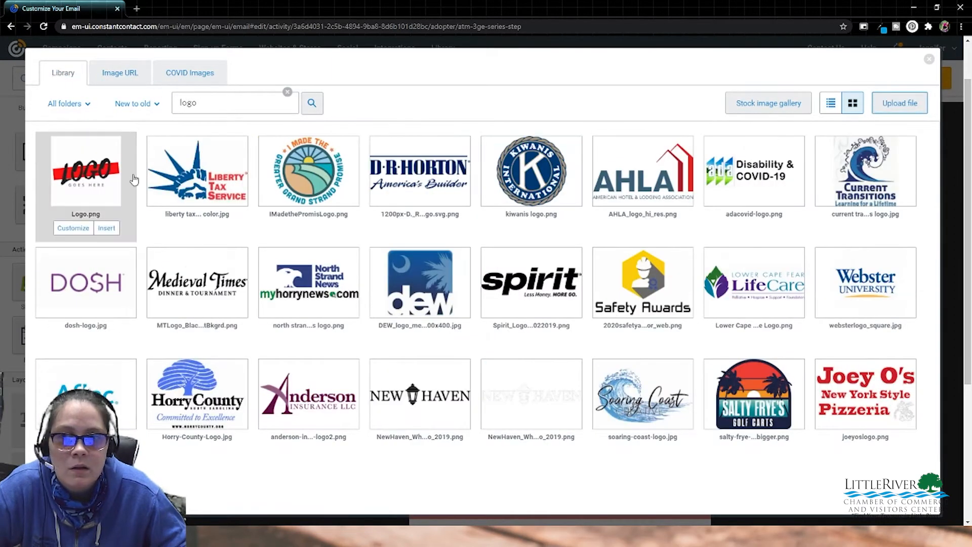
left_click(106, 232)
left_click(552, 152)
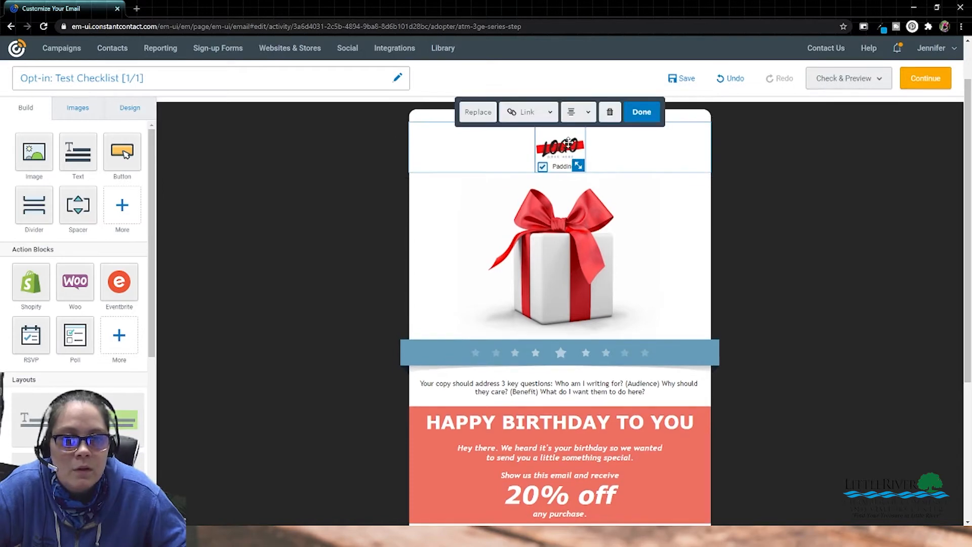
left_click(794, 241)
scroll(797, 245, "up", 2)
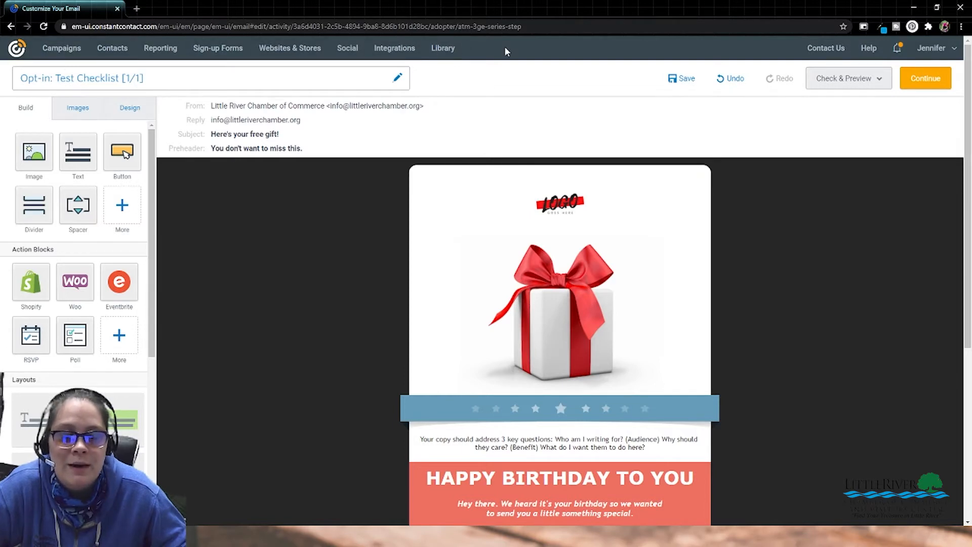
Step: Open the Library in a separate browser tab and copy the file URL of the TEST PDF
right_click(443, 53)
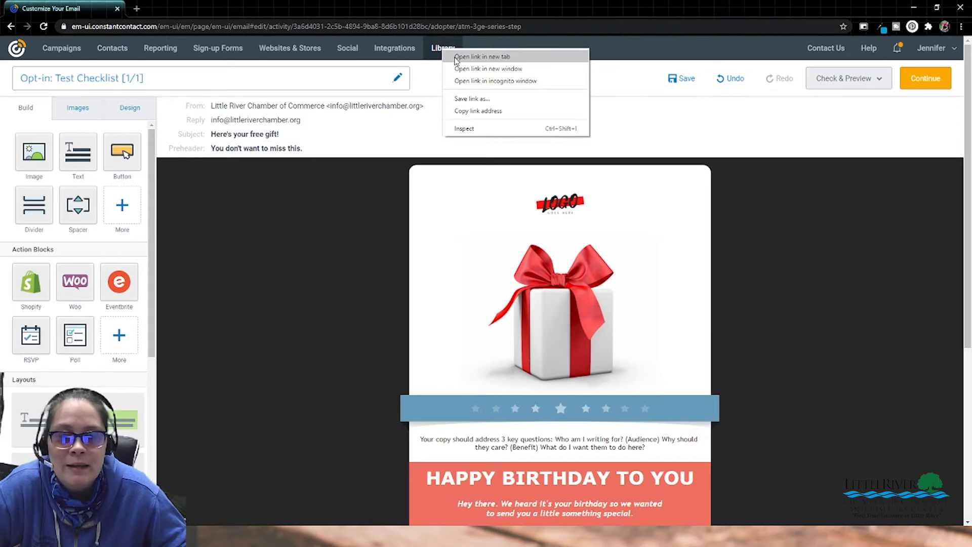
left_click(456, 57)
left_click(167, 8)
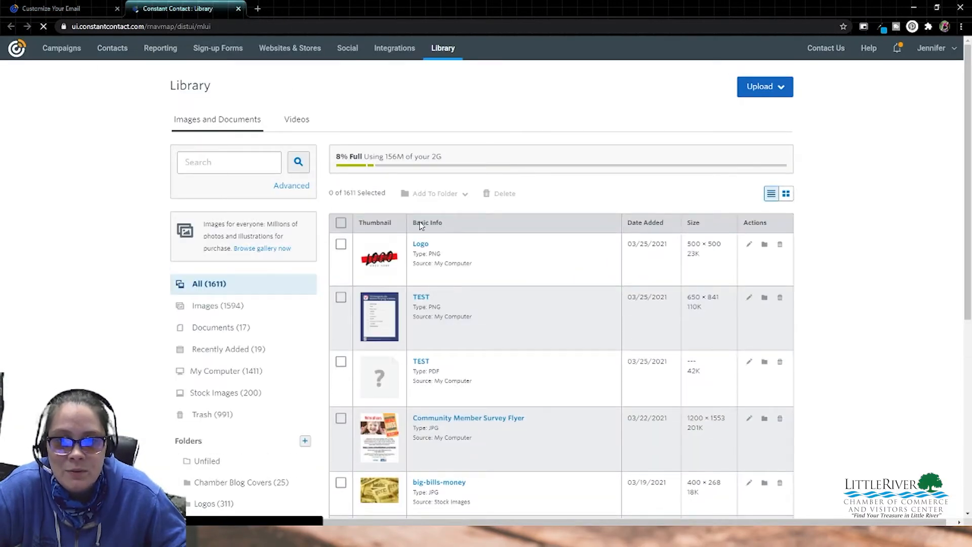
scroll(385, 250, "down", 2)
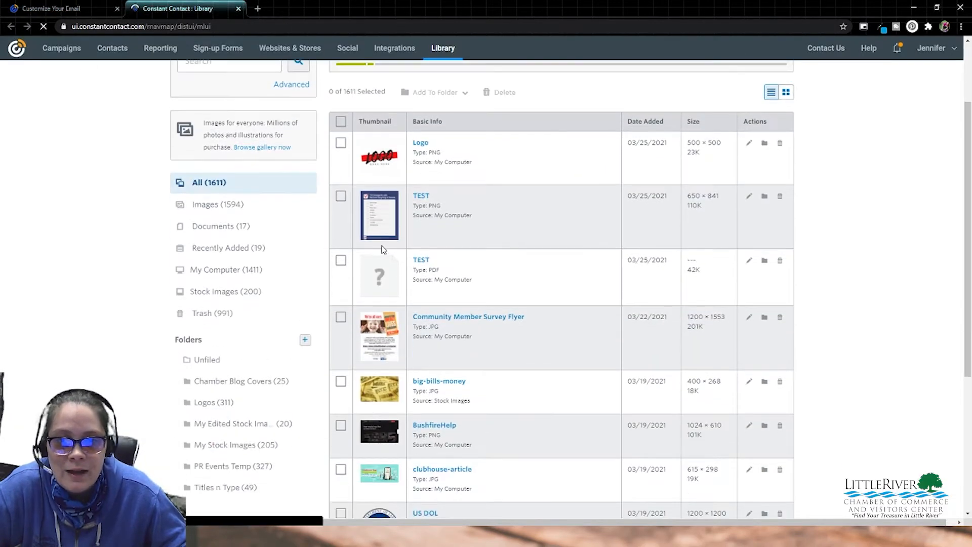
left_click_drag(415, 272, 442, 272)
left_click(441, 271)
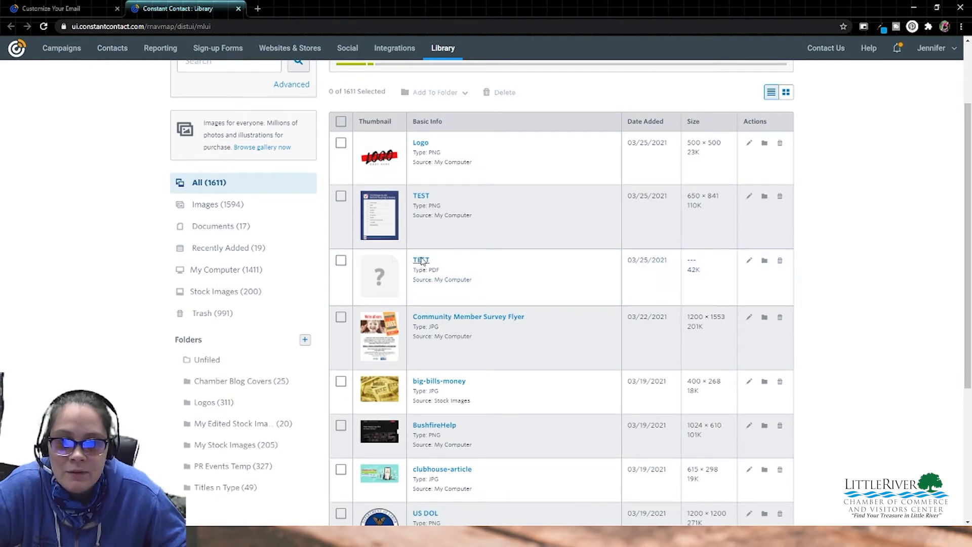
left_click(420, 260)
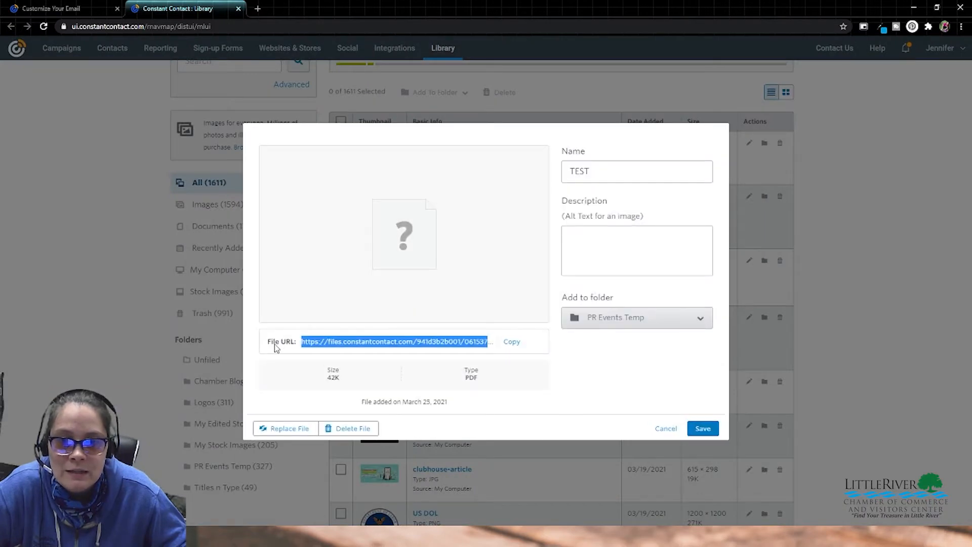
left_click(510, 343)
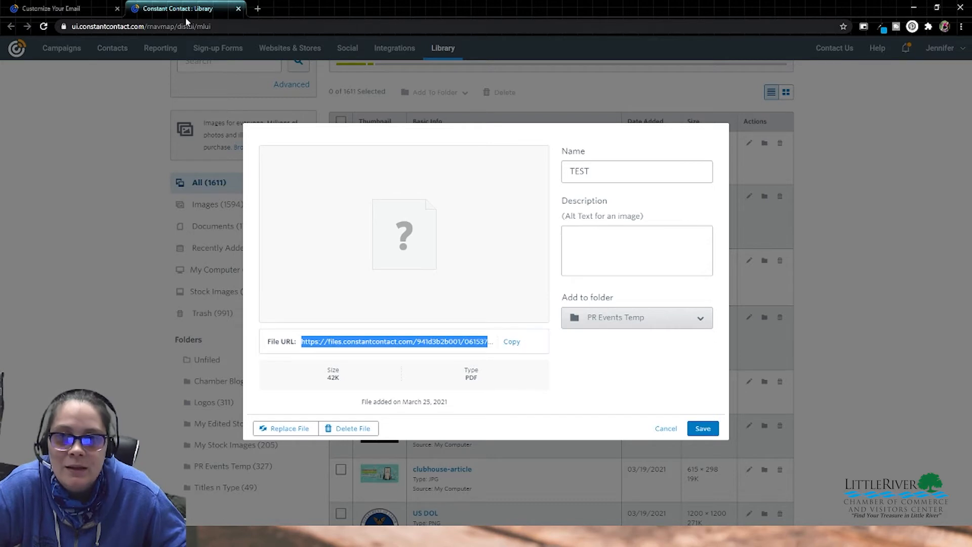
Step: Return to the email editor and select the gift picture
left_click(40, 8)
left_click(567, 283)
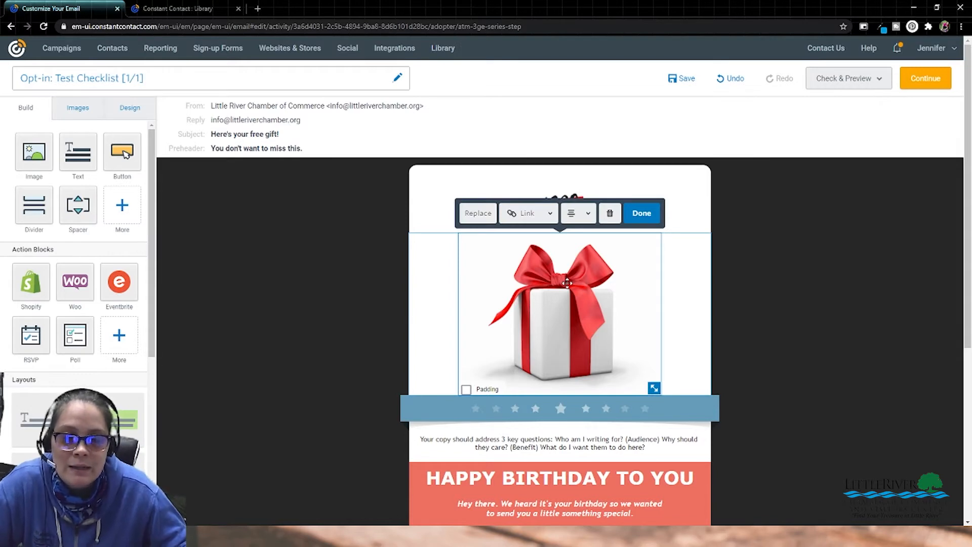
left_click(531, 215)
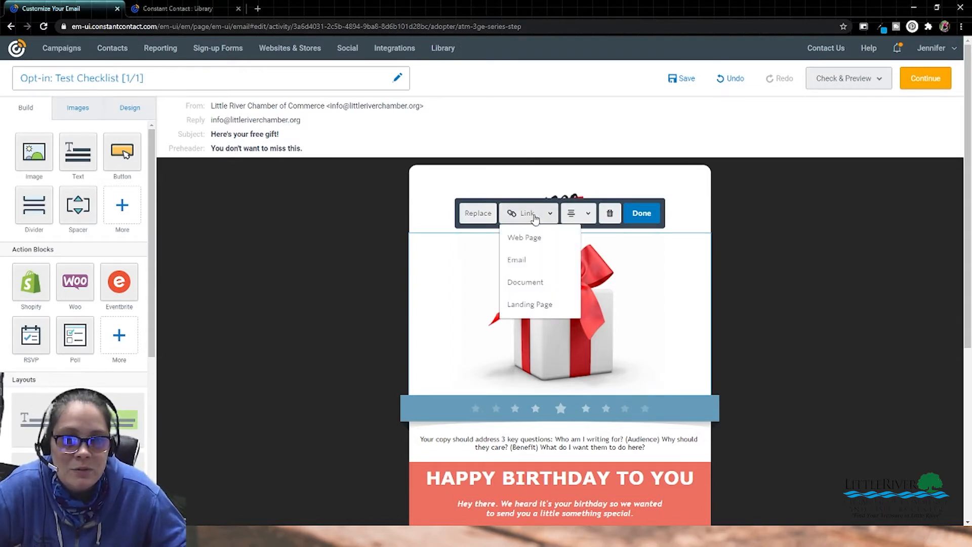
left_click(537, 238)
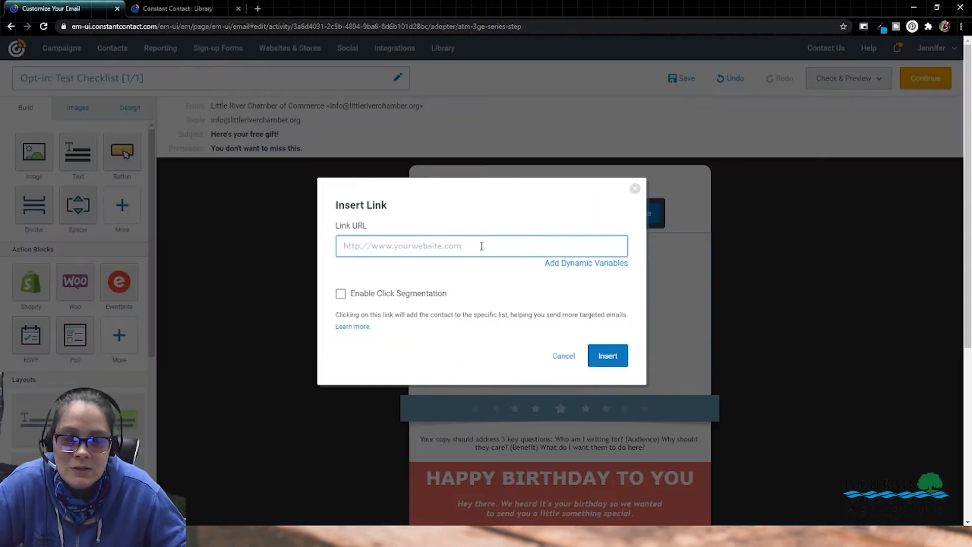
left_click(535, 237)
key("ctrl+v")
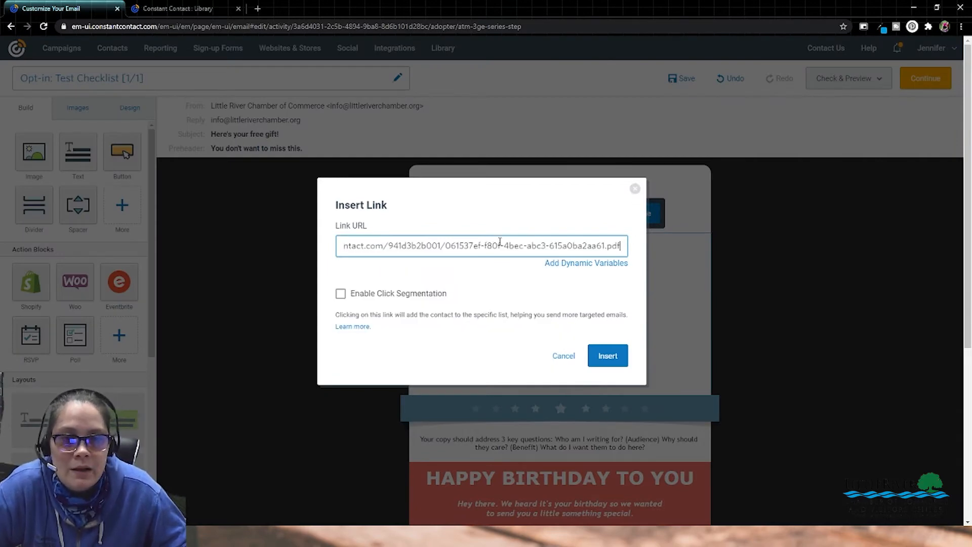
left_click(634, 192)
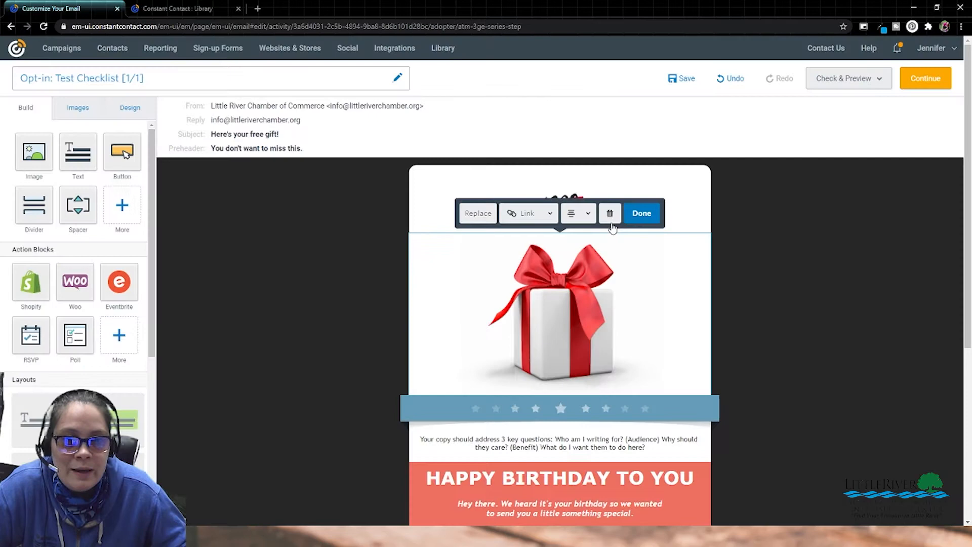
Step: Link the gift picture to the TEST document, enabling click segmentation with the contact list whose name starts with "Test"
left_click(534, 219)
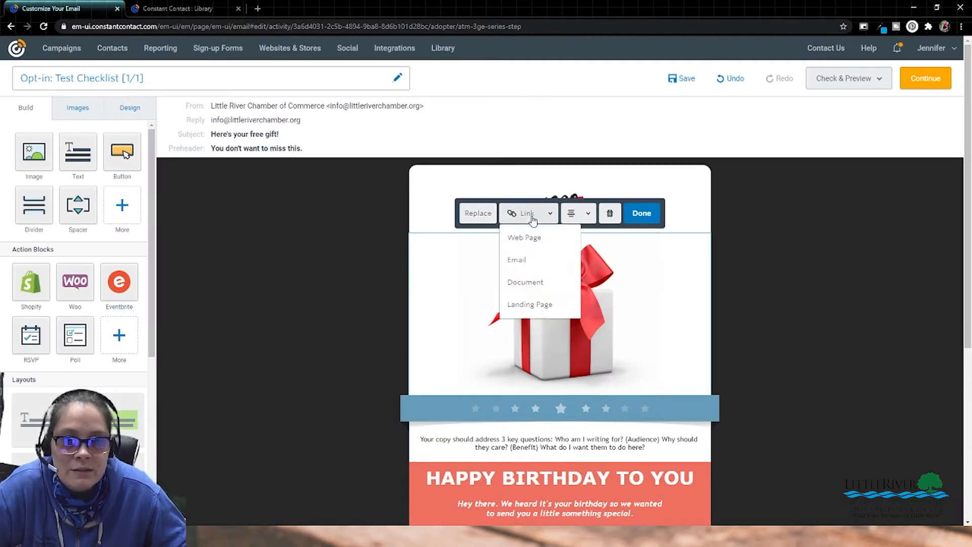
left_click(541, 282)
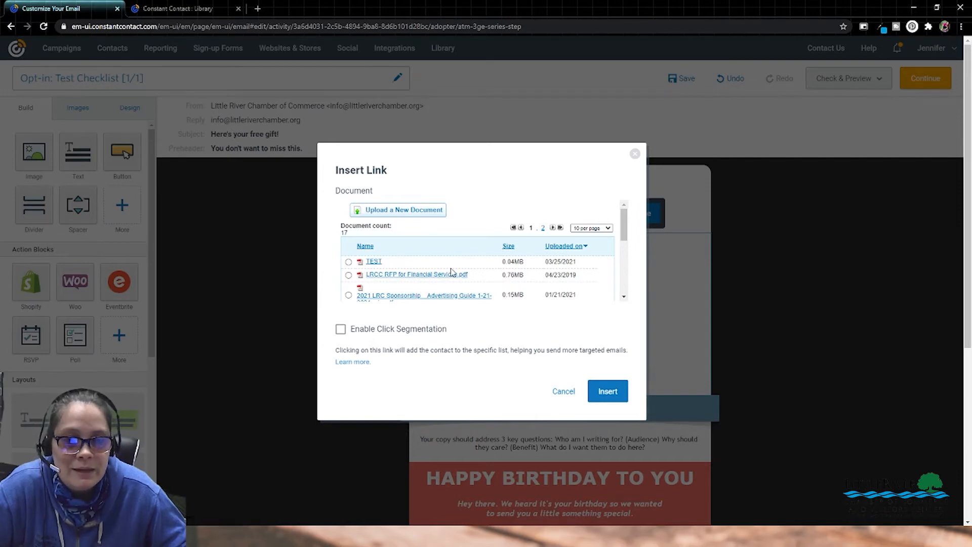
left_click(348, 262)
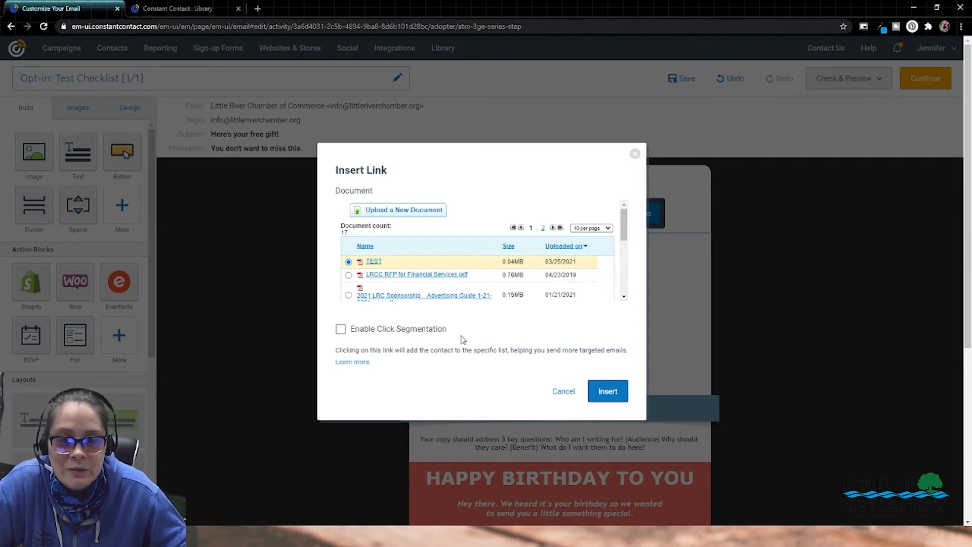
left_click(386, 329)
left_click(430, 372)
left_click(393, 323)
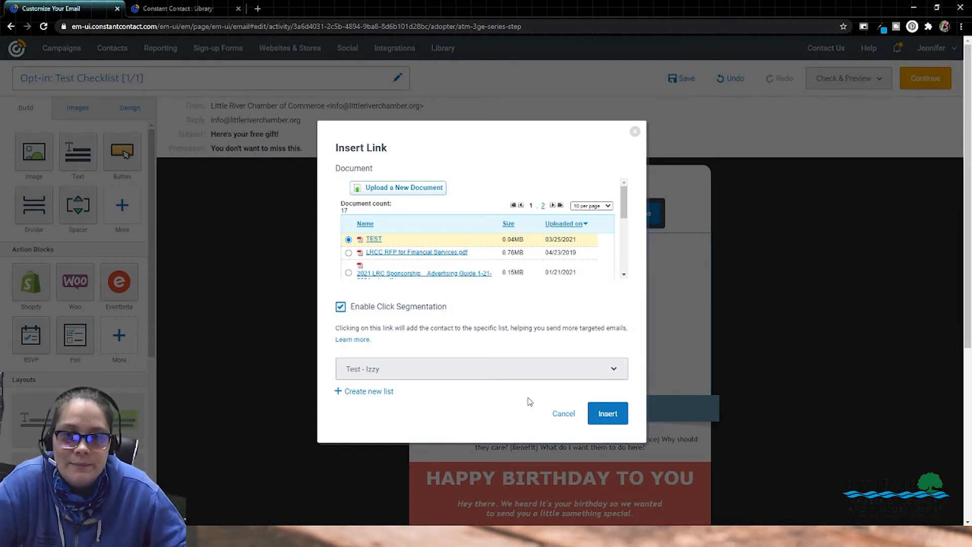
left_click(607, 416)
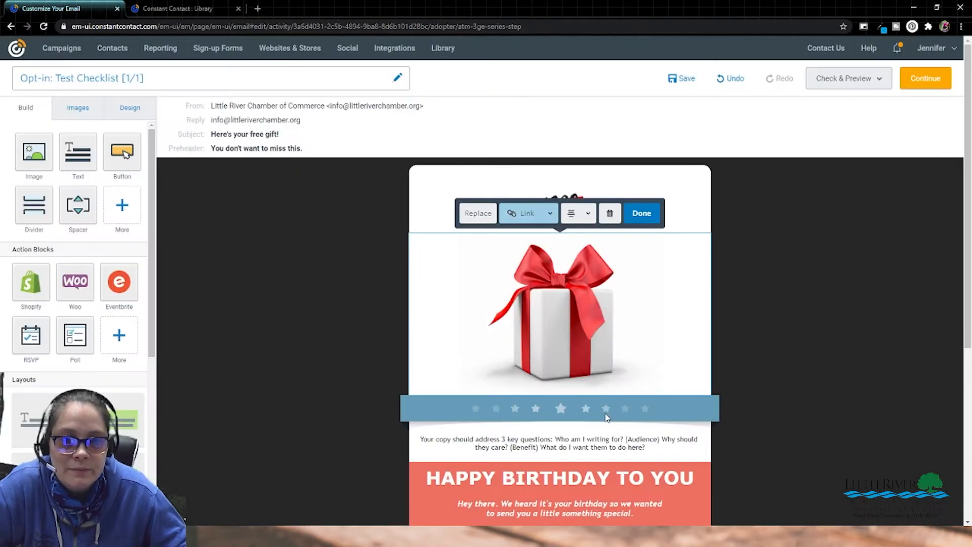
Step: Delete the blue star divider directly below the gift picture
scroll(484, 313, "down", 2)
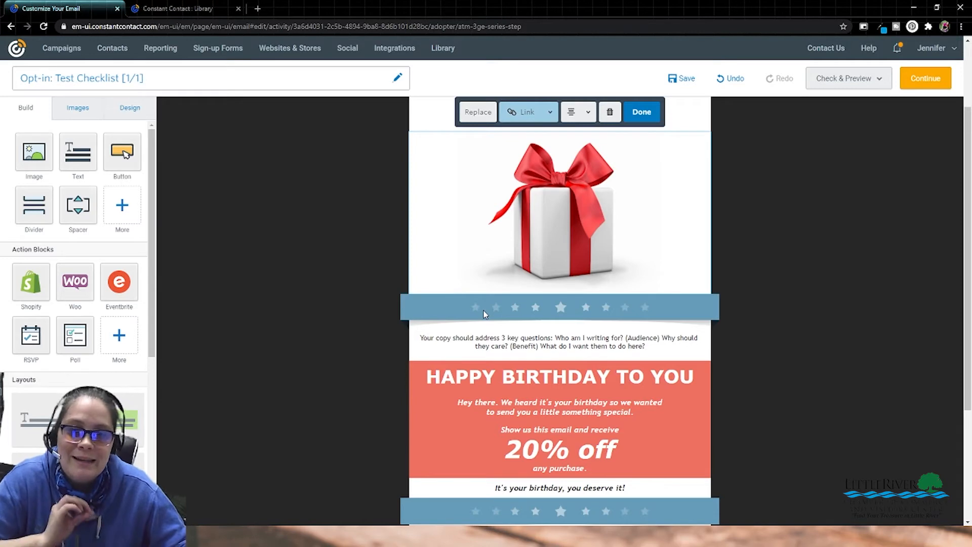
left_click(423, 314)
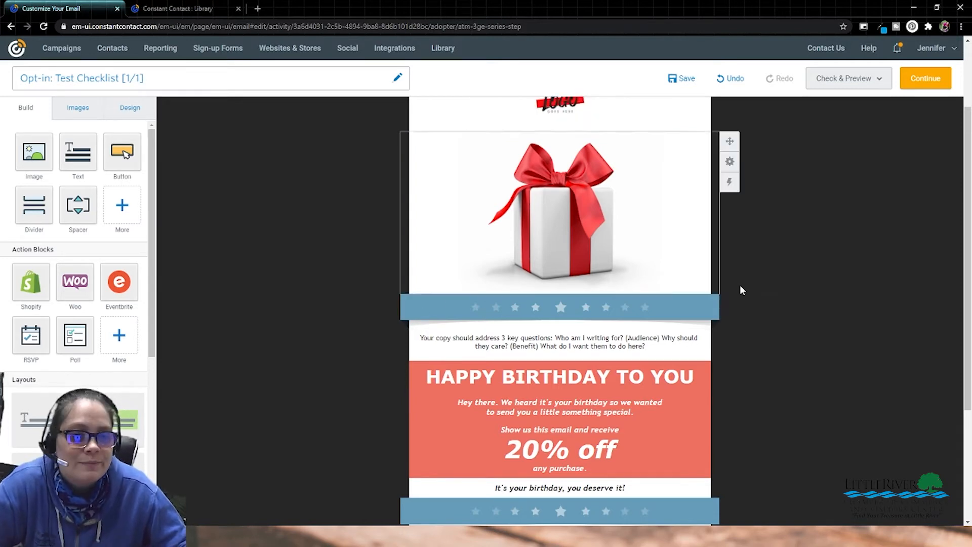
scroll(739, 285, "up", 1)
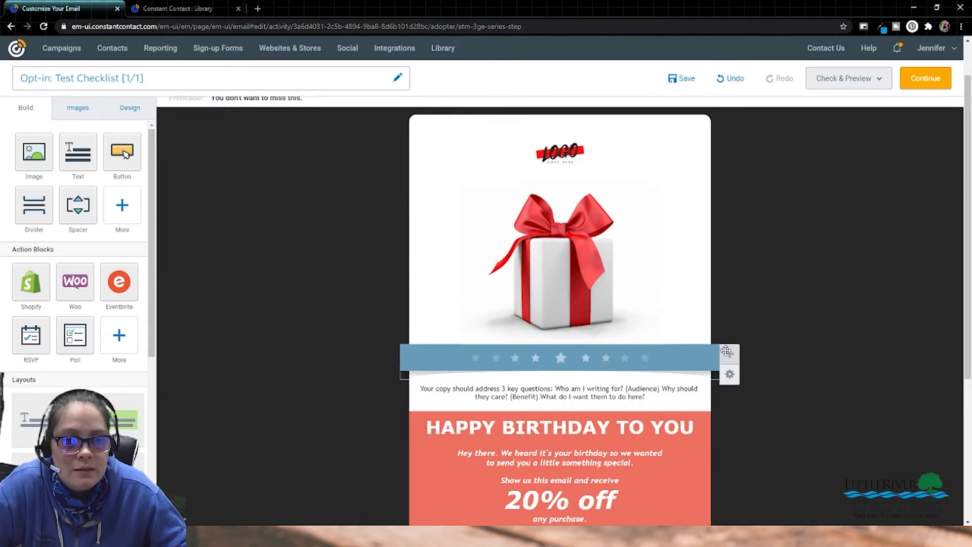
left_click(704, 375)
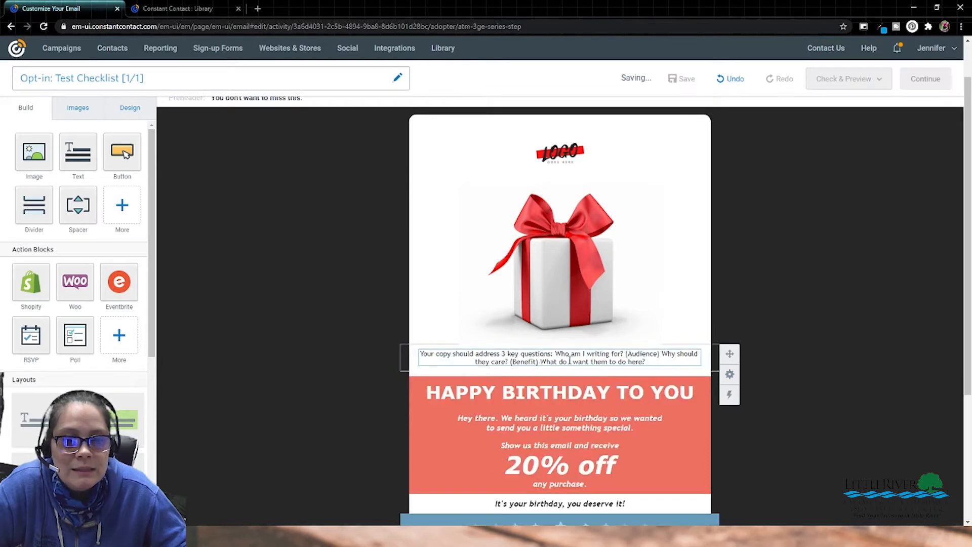
Step: Replace the placeholder copy below the gift picture with "Here if your free [THING]." and move that text block above the picture
left_click(570, 357)
key("ctrl+a")
key("ctrl+v")
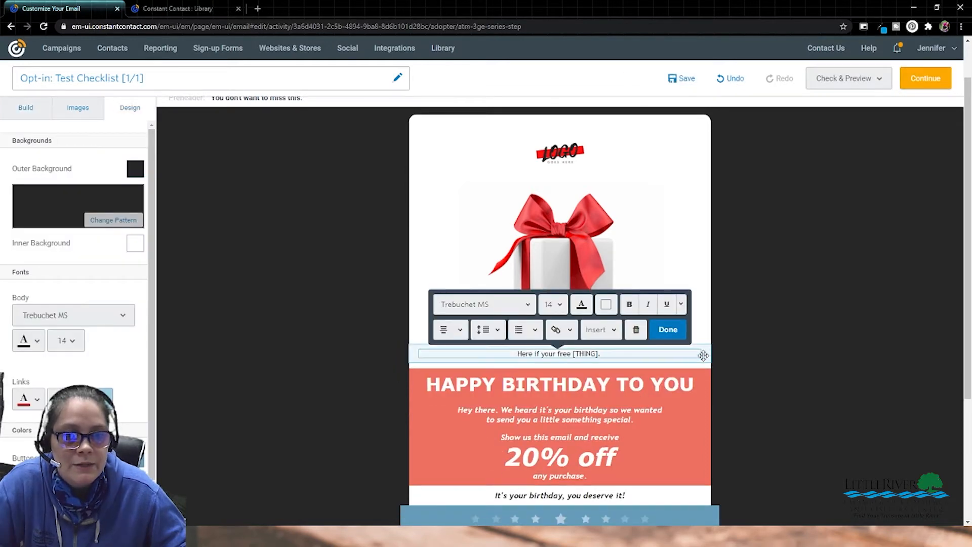
left_click_drag(703, 354, 650, 185)
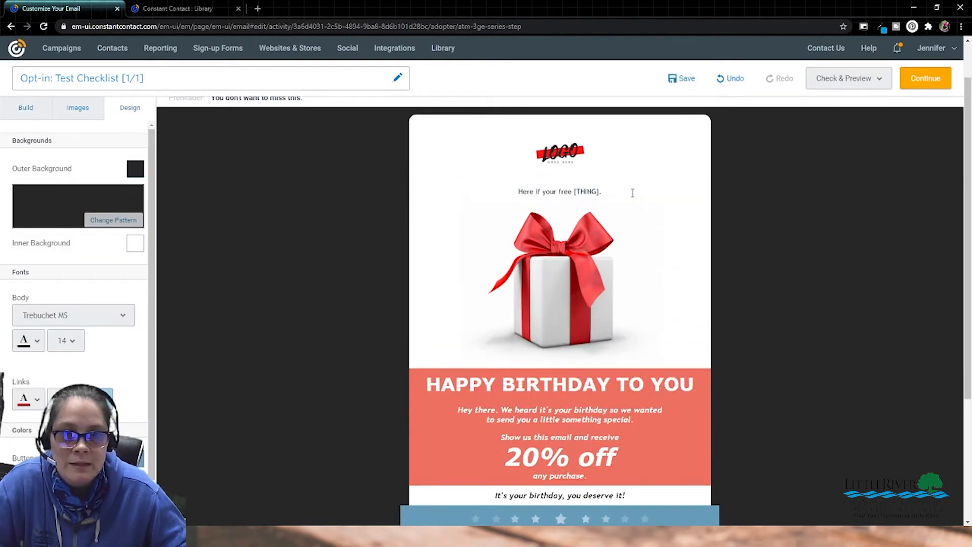
Step: Link the text "[THING]" to the web page address copied for the TEST PDF
left_click(634, 191)
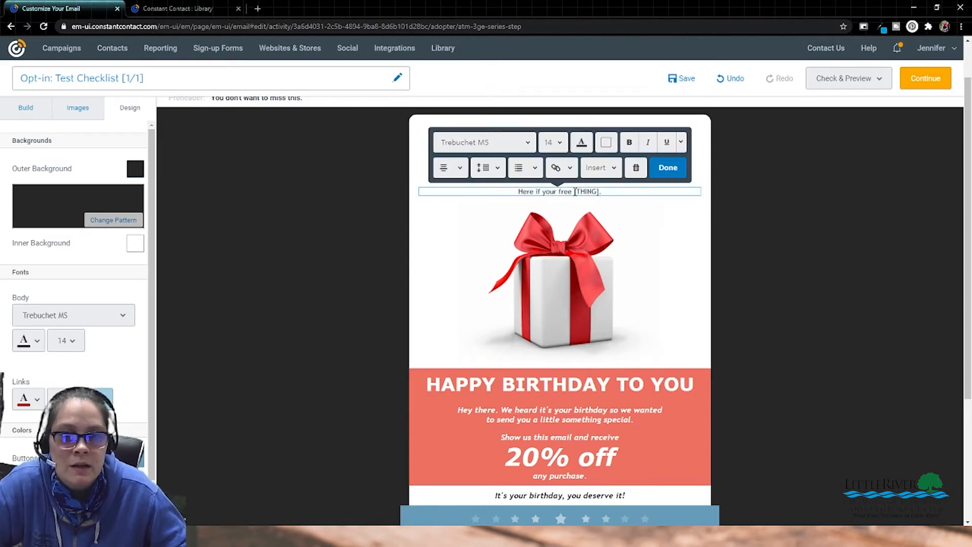
left_click_drag(575, 192, 602, 193)
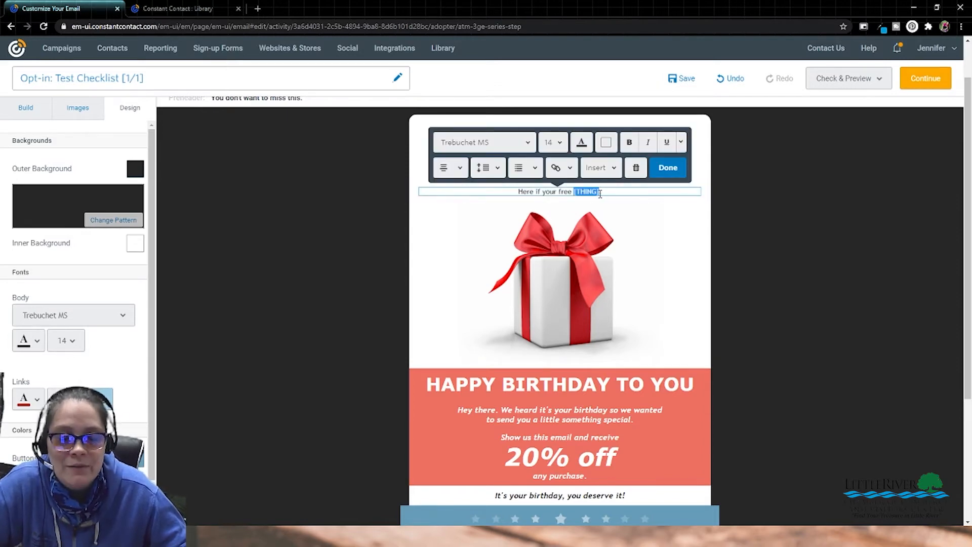
left_click(560, 172)
left_click(568, 191)
key("ctrl+v")
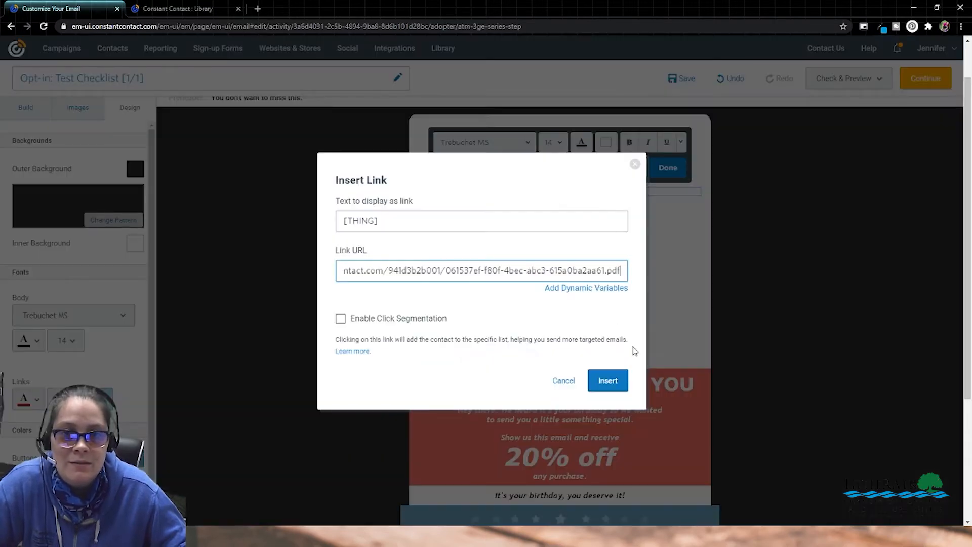
left_click(616, 387)
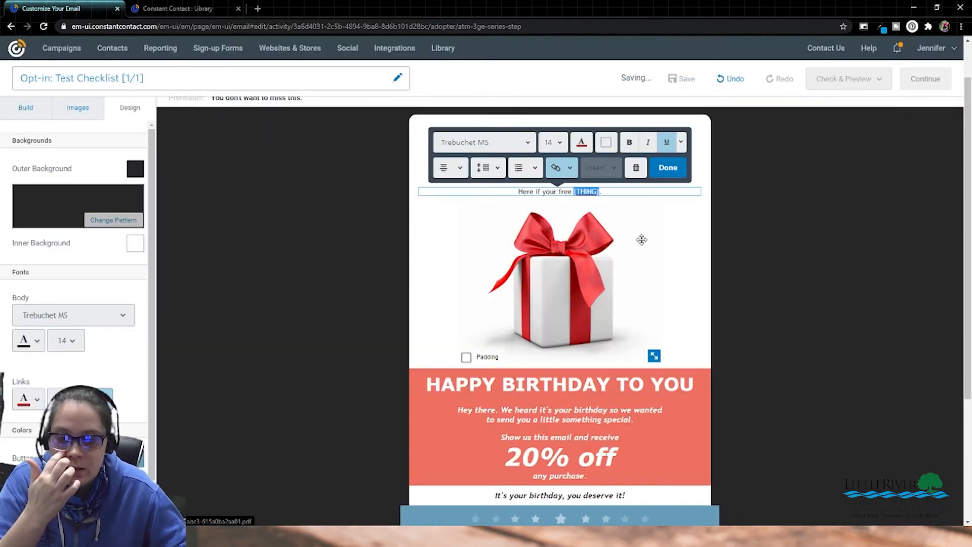
left_click(796, 205)
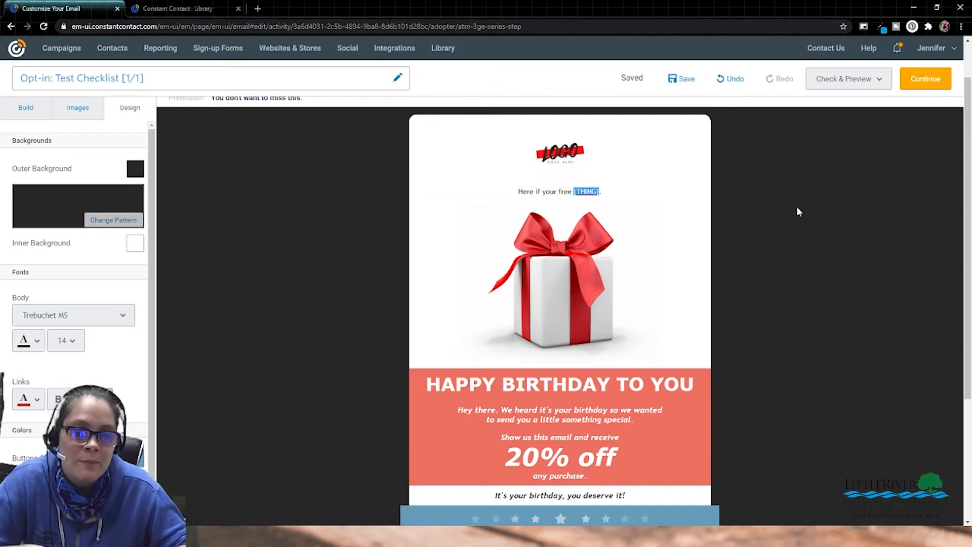
left_click(647, 192)
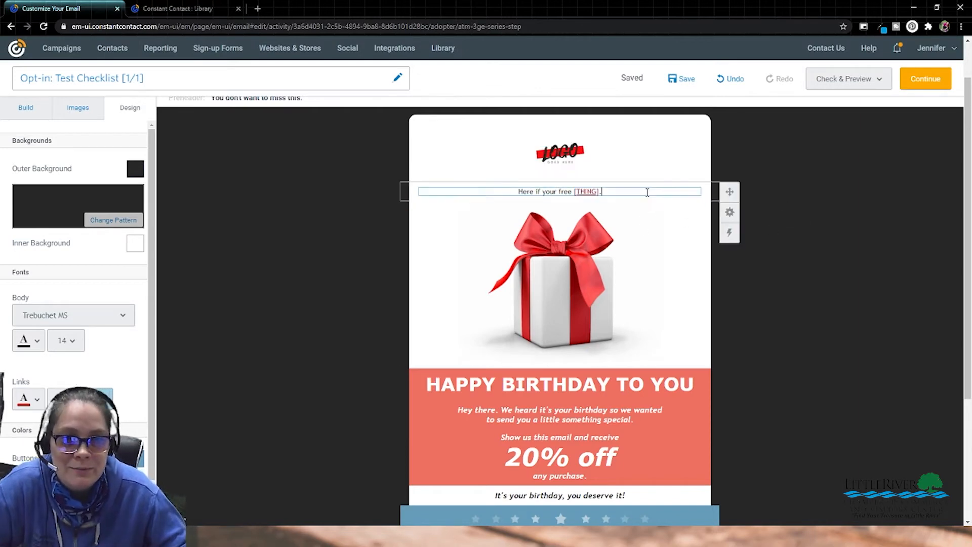
left_click(765, 220)
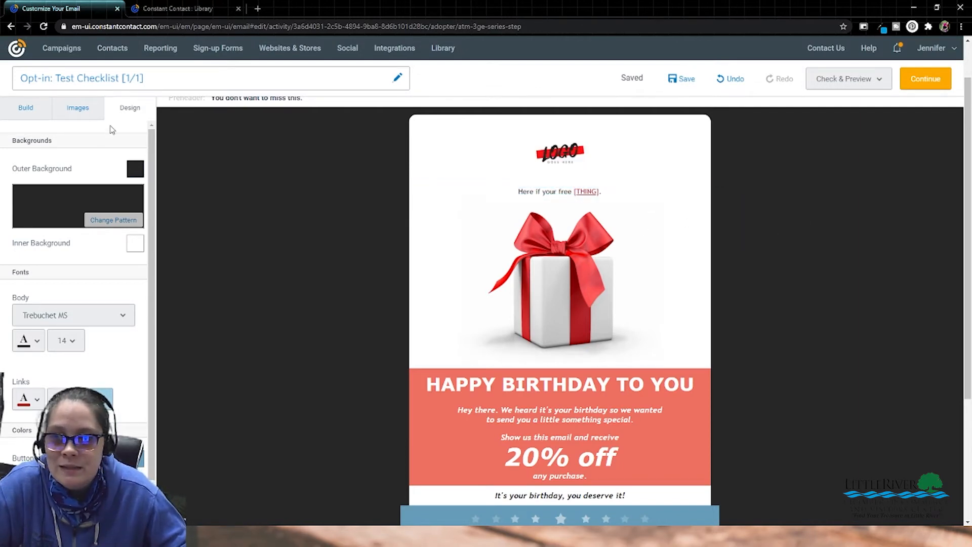
Step: Set the email's body font size to 16 and its link color to blue
left_click(74, 349)
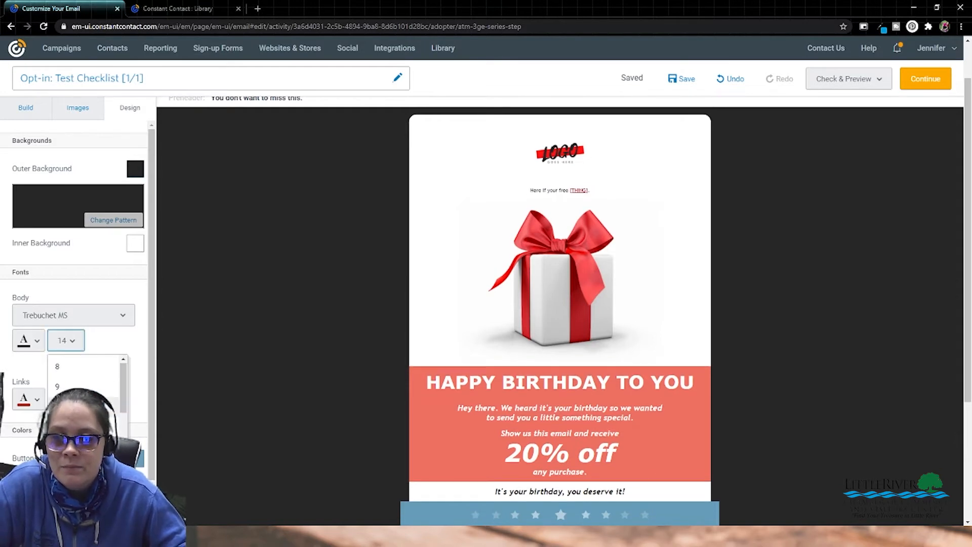
left_click(76, 488)
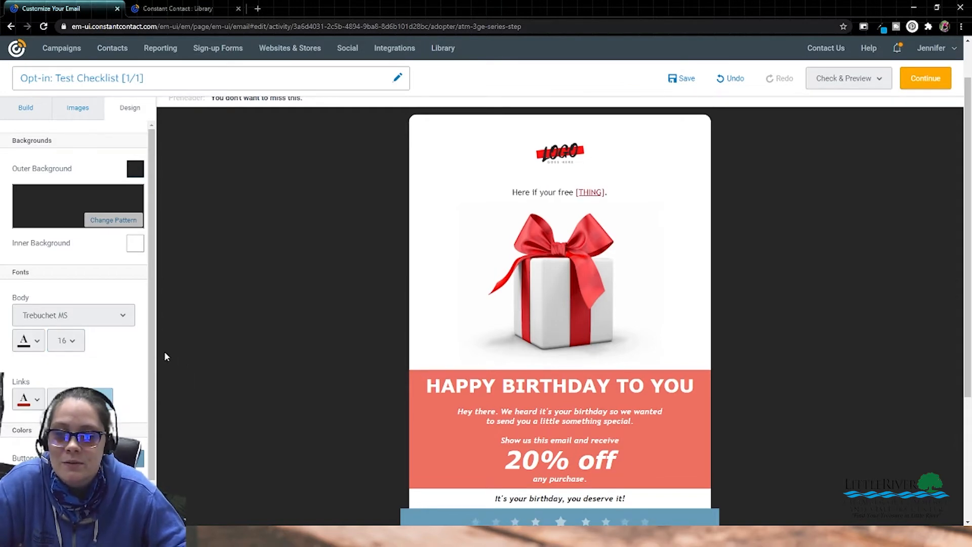
scroll(123, 357, "down", 1)
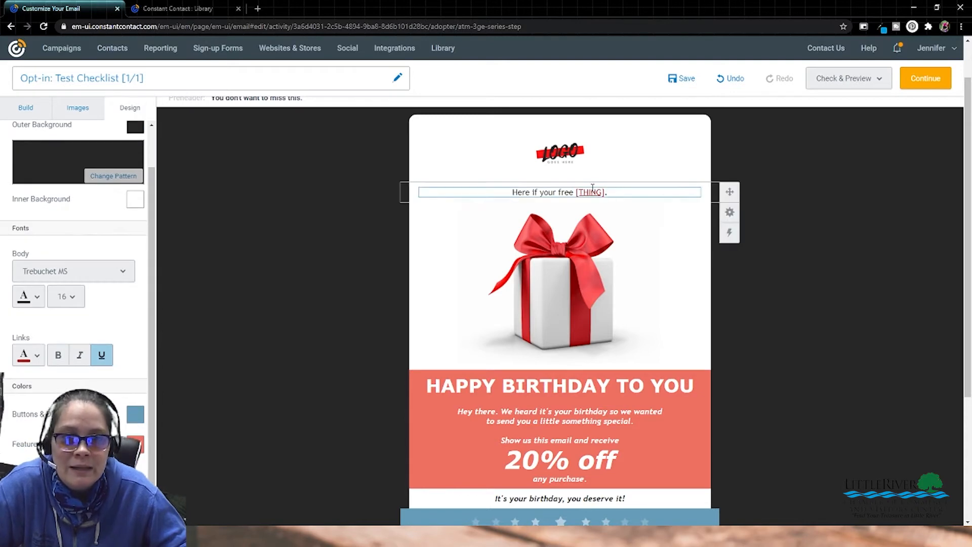
left_click(25, 359)
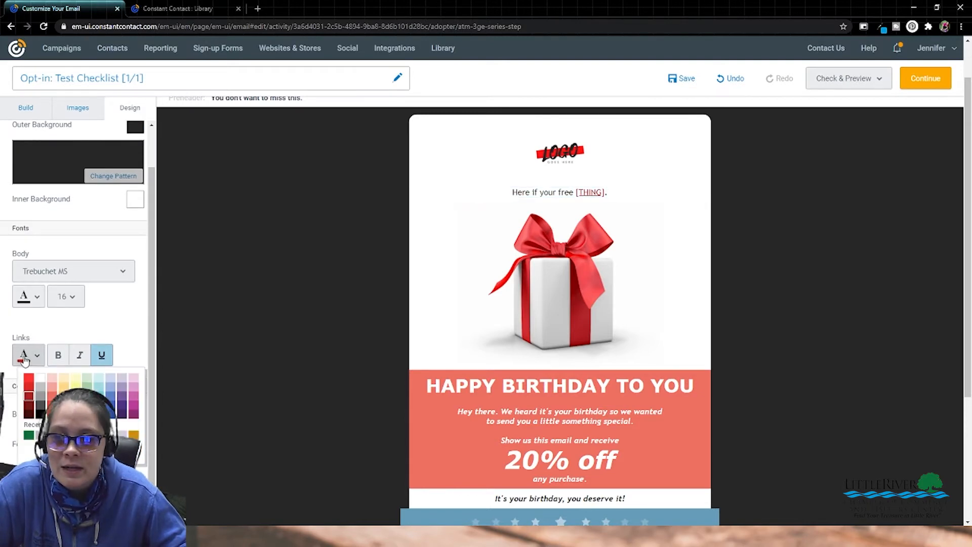
left_click(28, 357)
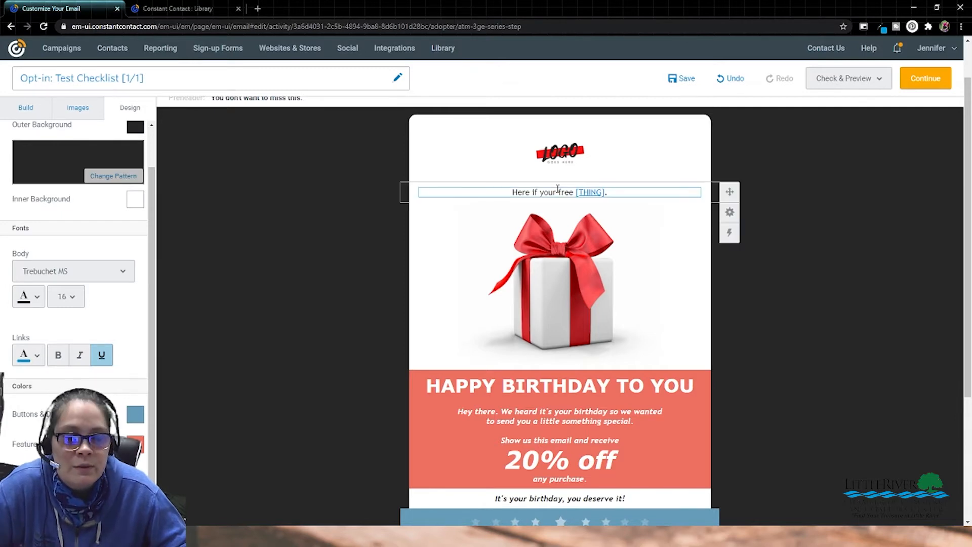
Step: Add a text block below the gift picture with "You're on the right track to [their end goal]." and a paragraph promising another piece of advice tomorrow
scroll(393, 217, "down", 1)
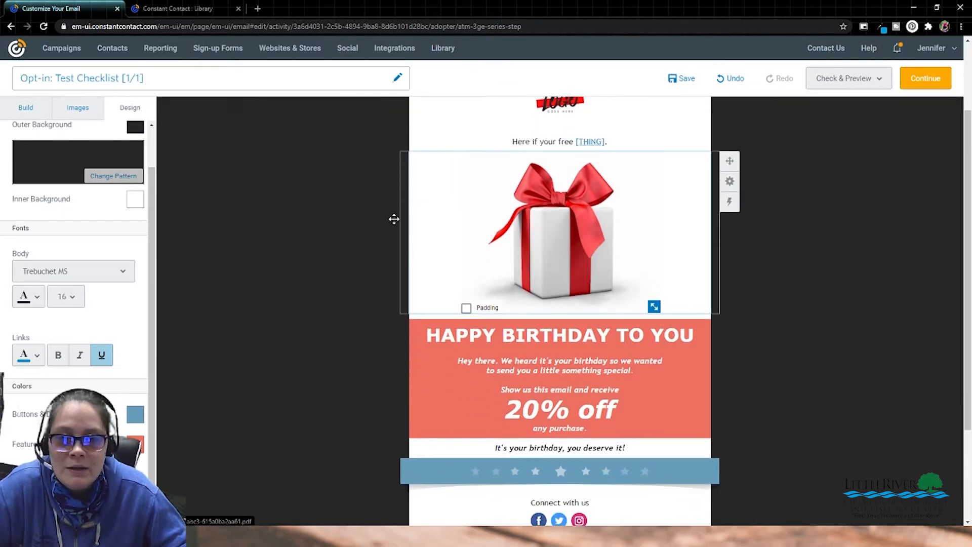
left_click(25, 111)
left_click_drag(77, 153, 555, 333)
triple_click(555, 332)
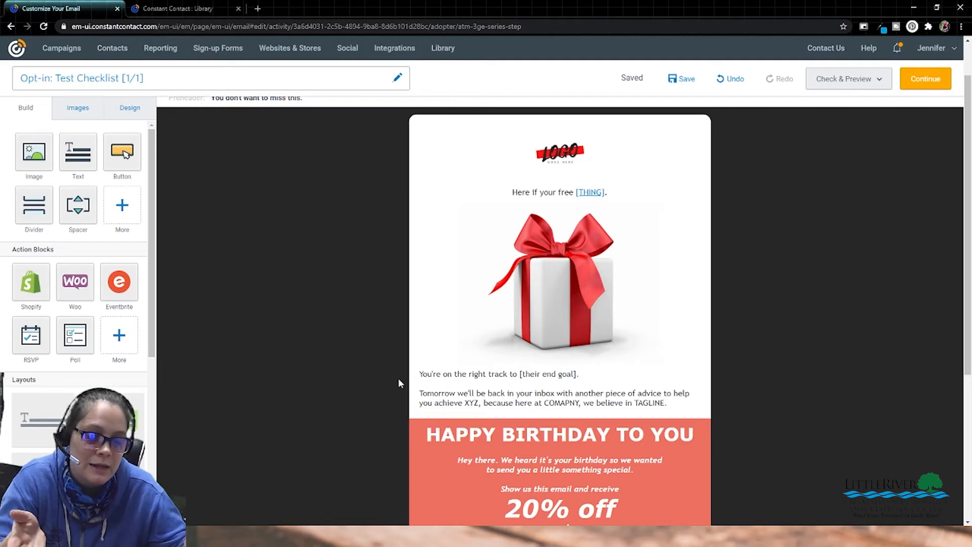
left_click(529, 404)
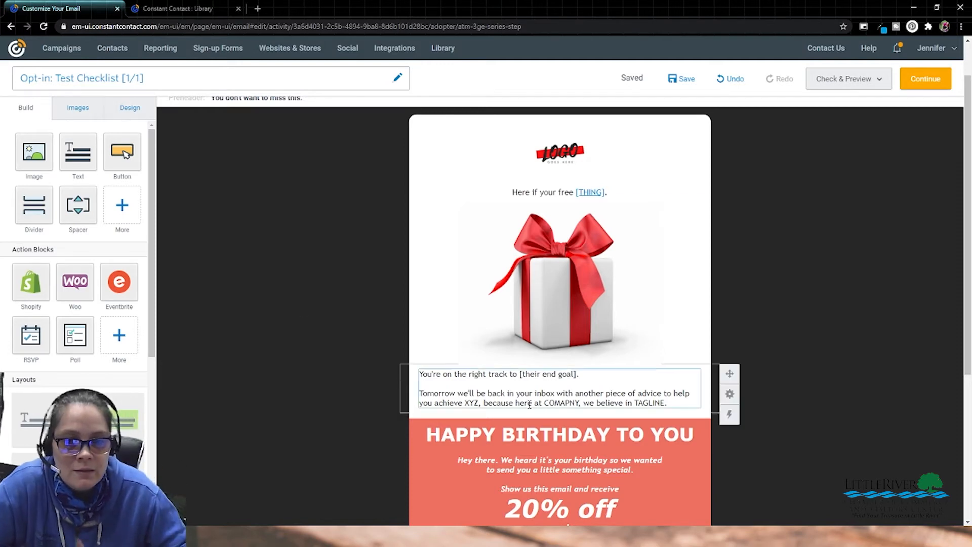
left_click_drag(419, 394, 572, 393)
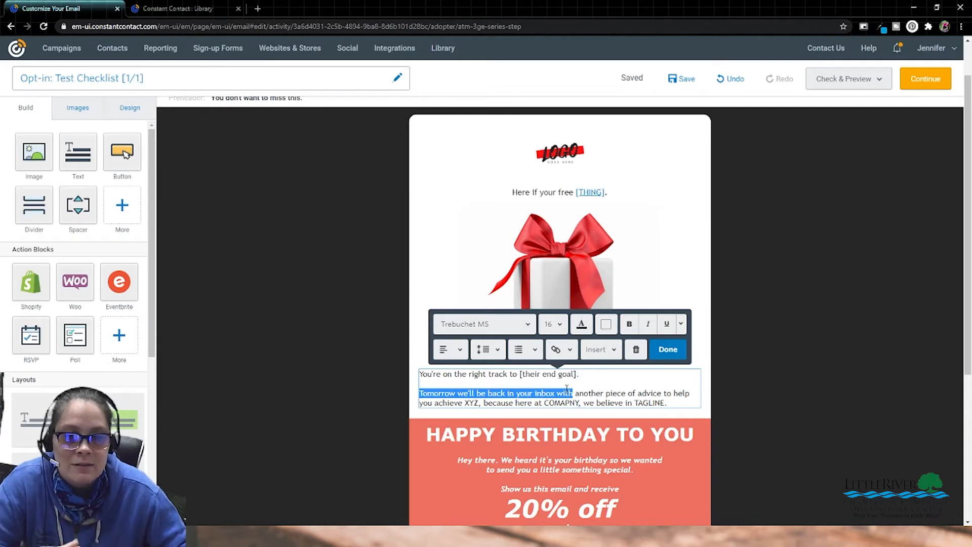
left_click_drag(567, 389, 595, 391)
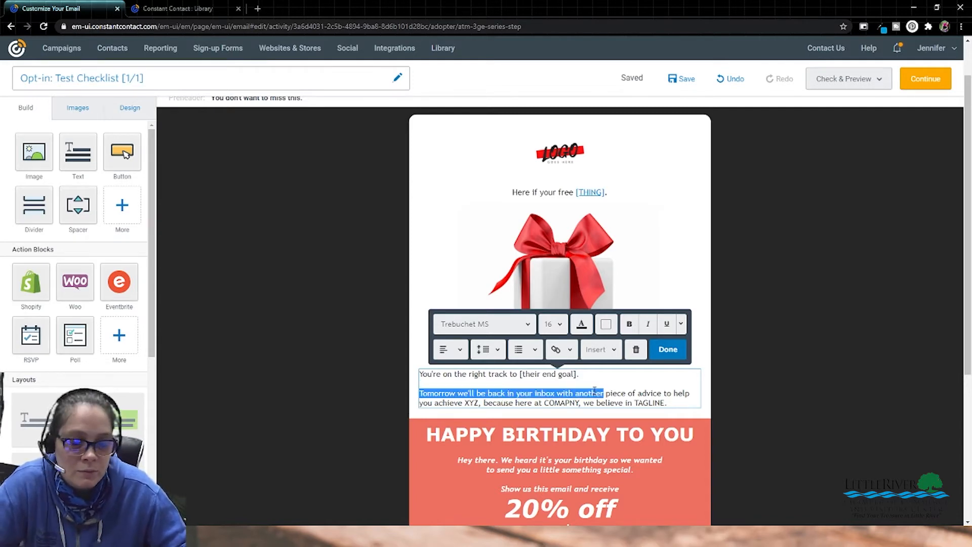
left_click(590, 403)
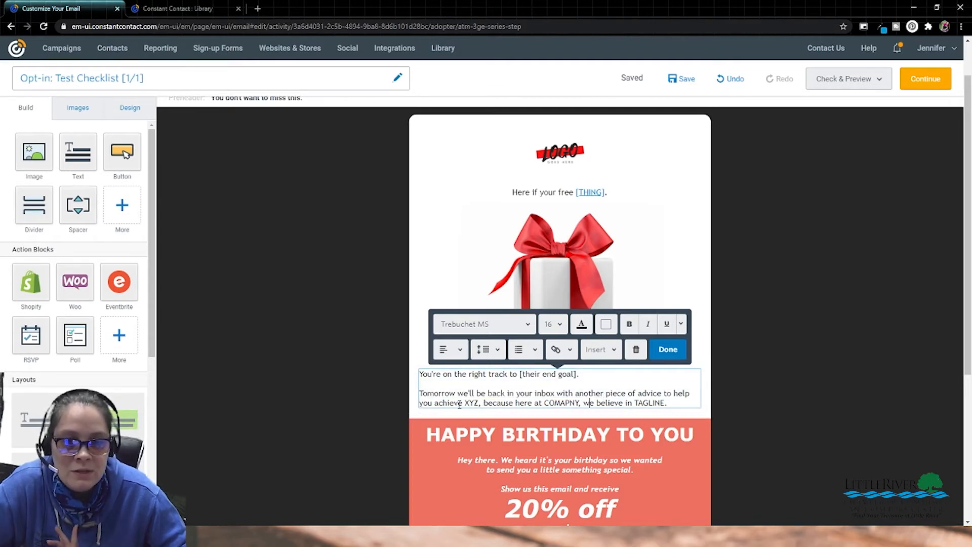
left_click_drag(454, 403, 479, 408)
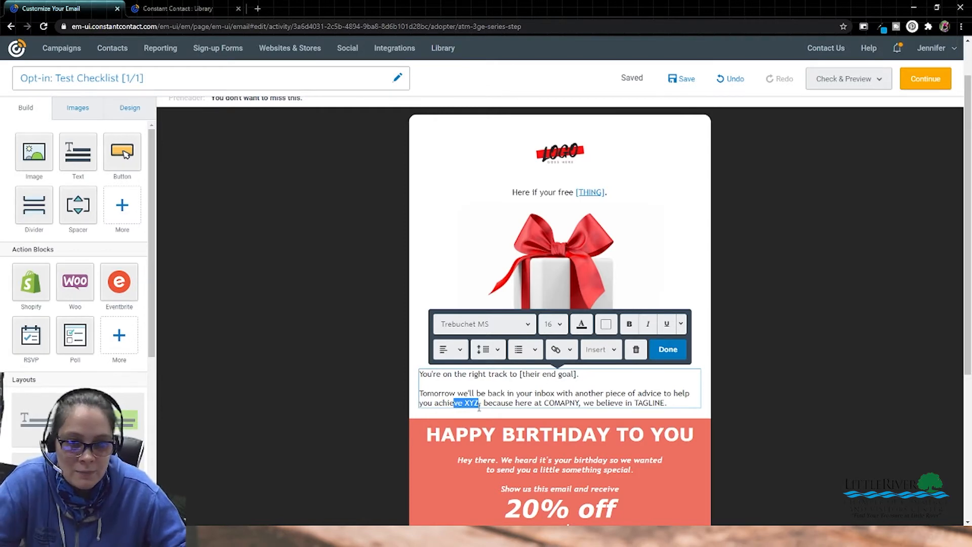
Step: Review the goal, company and tagline placeholders in the text block below the gift picture
left_click(475, 403)
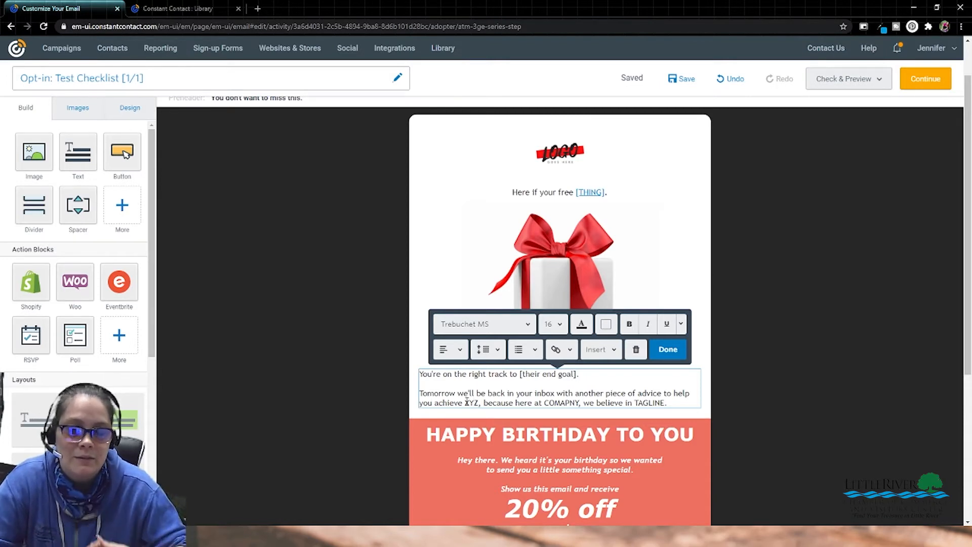
left_click_drag(545, 403, 668, 402)
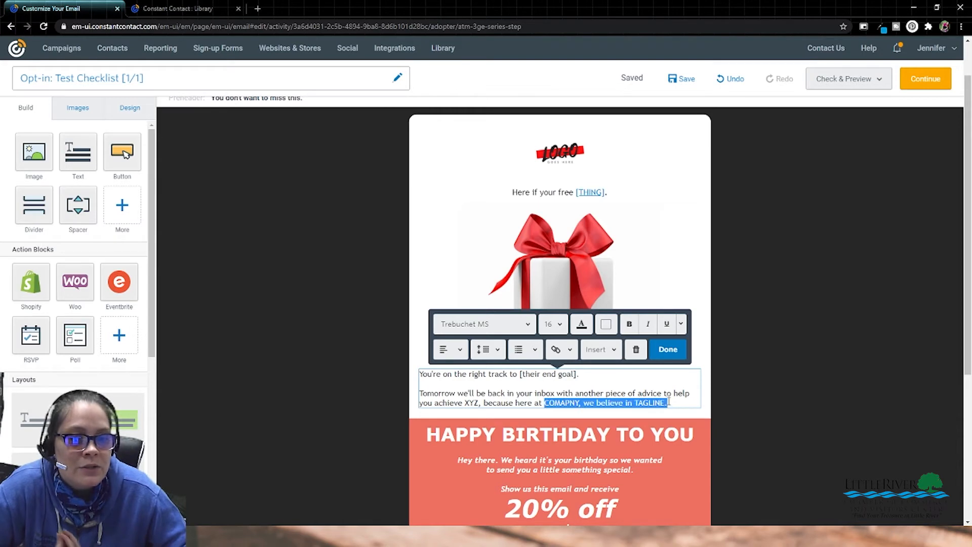
left_click(560, 402)
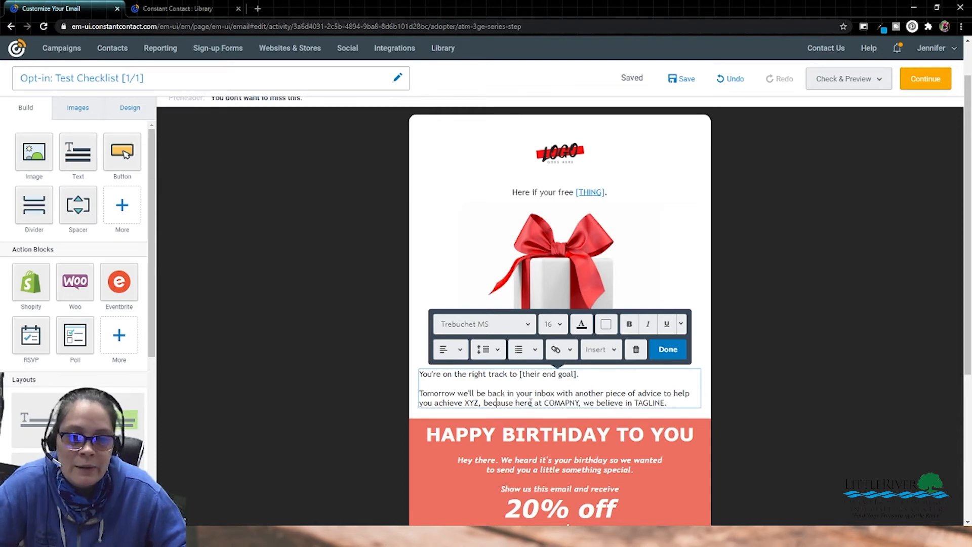
left_click_drag(496, 402, 419, 393)
left_click(716, 386)
left_click(445, 393)
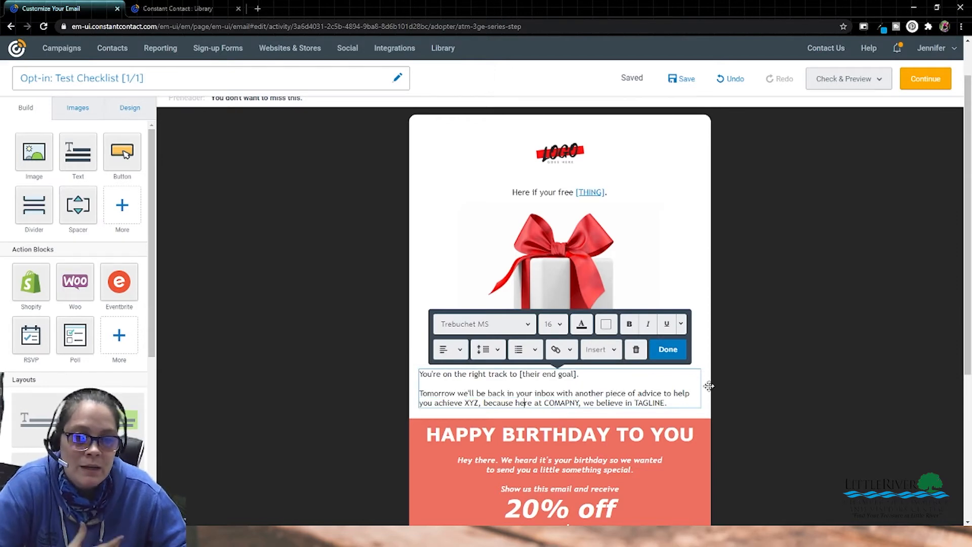
scroll(709, 386, "down", 1)
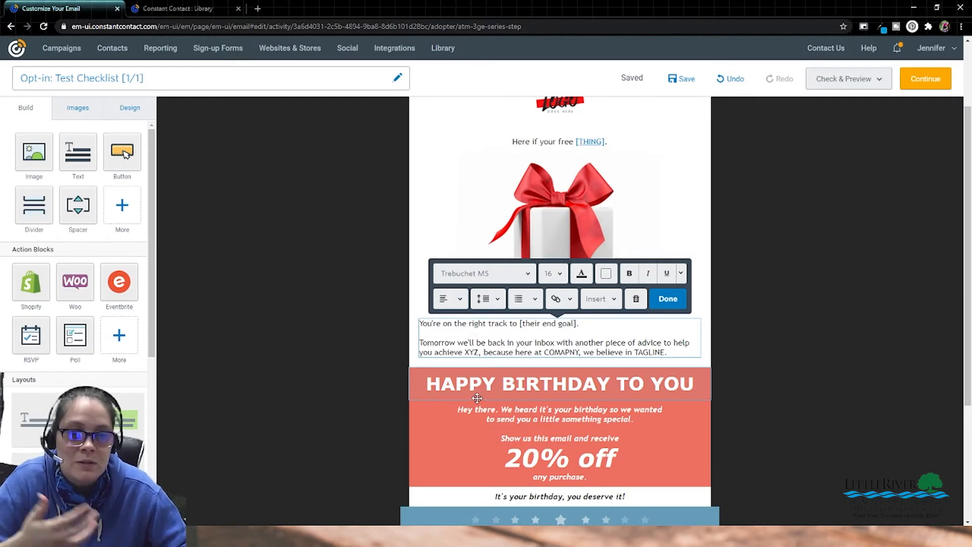
scroll(716, 370, "up", 2)
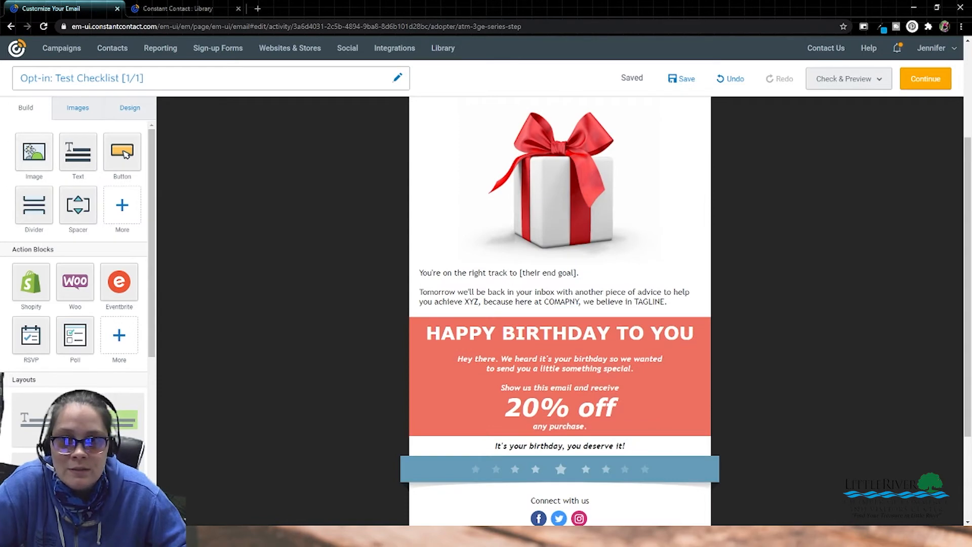
Step: Add an empty image block directly below the "You're on the right track" text block and save the email
left_click_drag(30, 151, 501, 311)
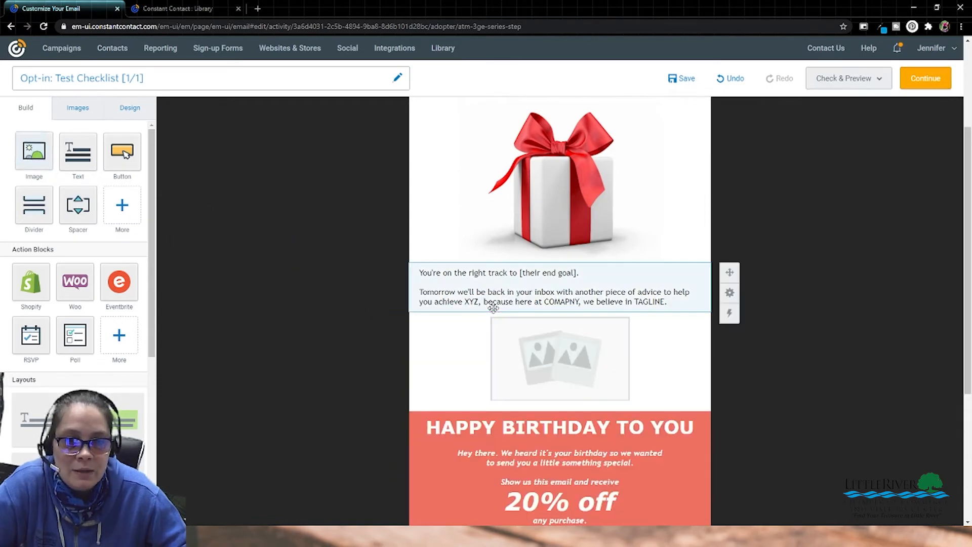
left_click(471, 301)
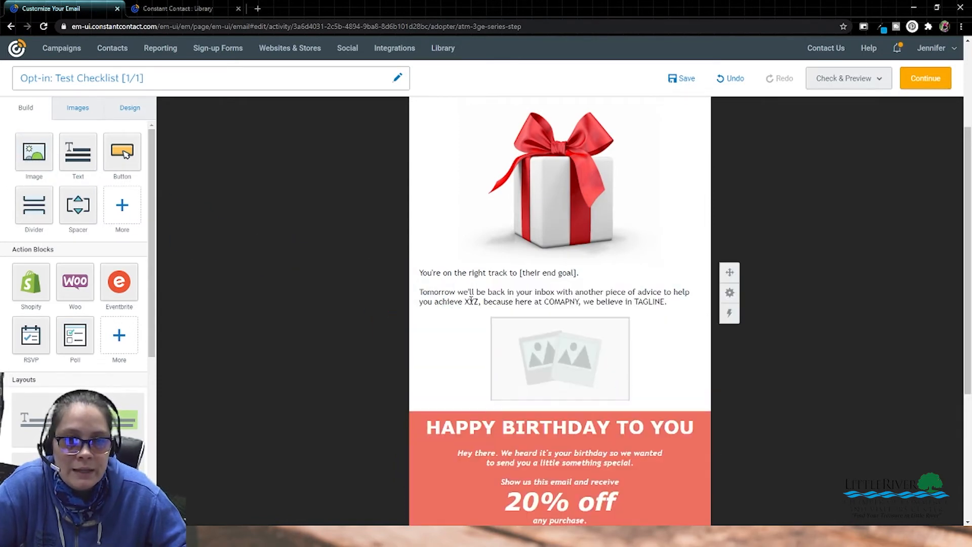
left_click(576, 335)
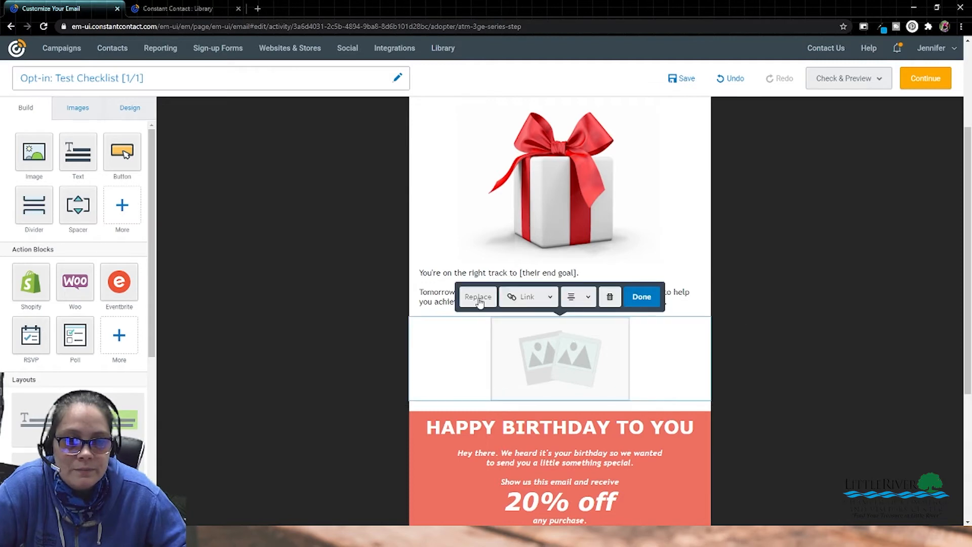
left_click(642, 295)
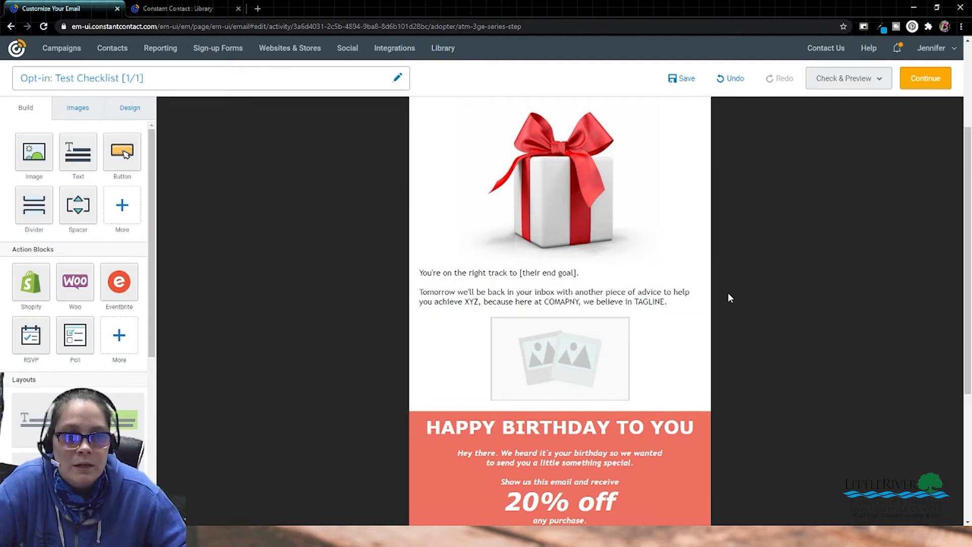
left_click(684, 79)
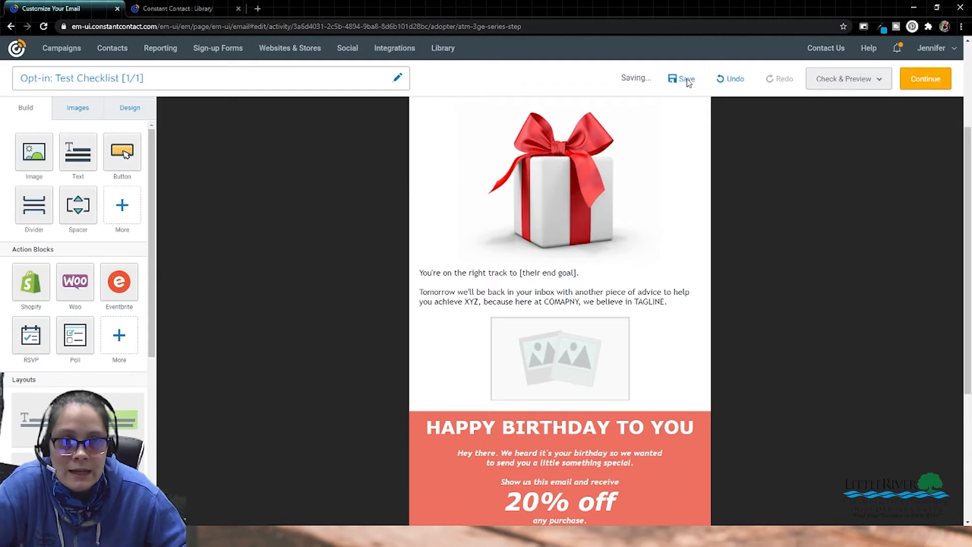
Step: Leave the editor and reopen the email "Opt-in: Test Checklist [1/1]" from the Lead Magnet - Test Checklist series
left_click(60, 48)
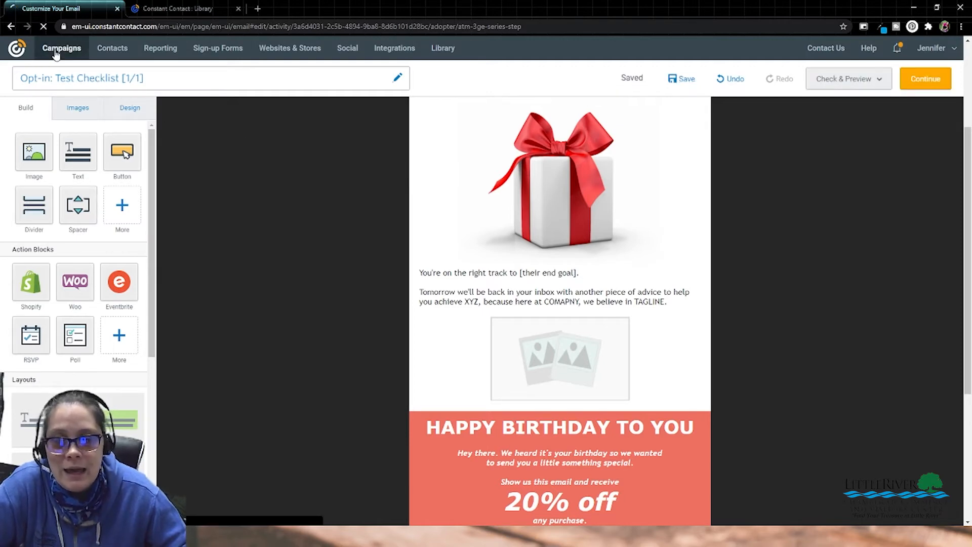
left_click(423, 174)
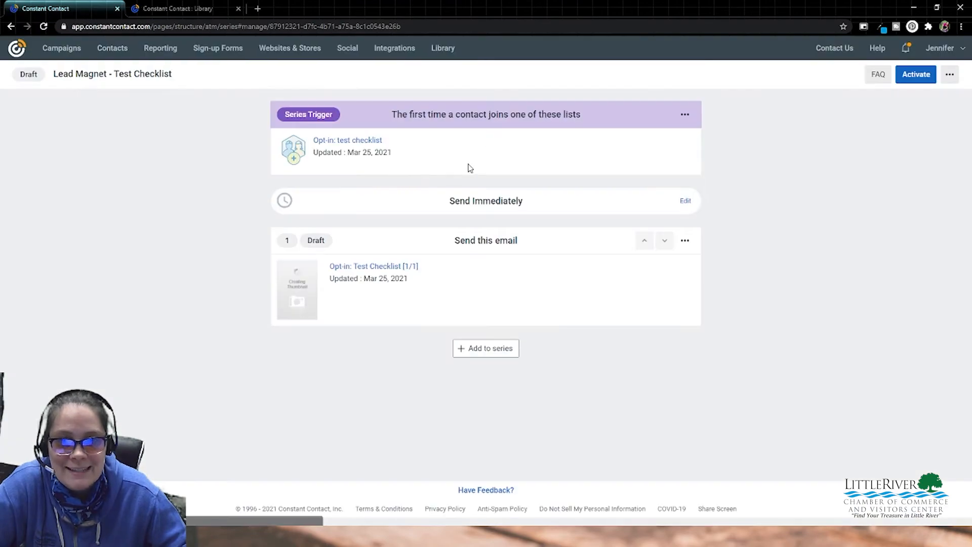
left_click(400, 267)
Step: Replace the image placeholder below the text block with the first headshot photo from the library
scroll(658, 193, "down", 6)
left_click(527, 207)
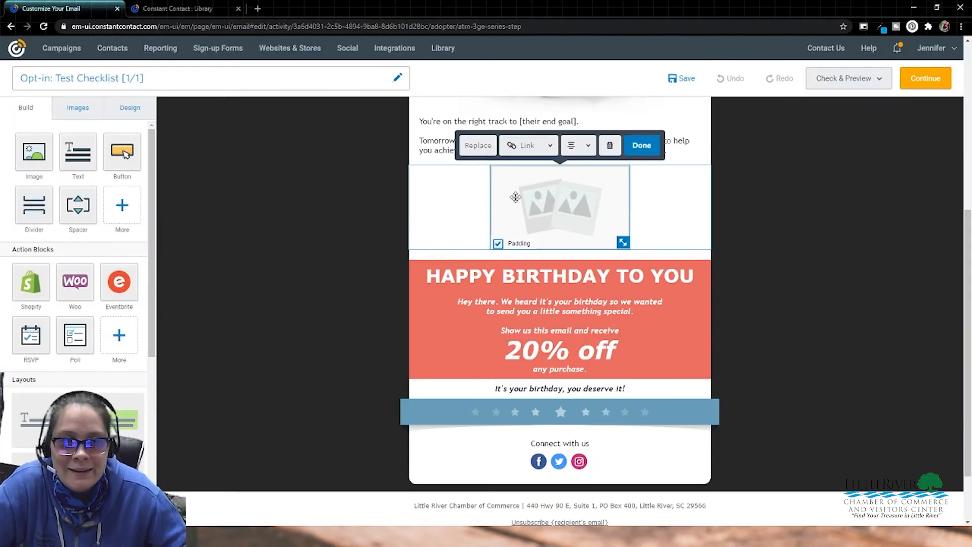
left_click(481, 147)
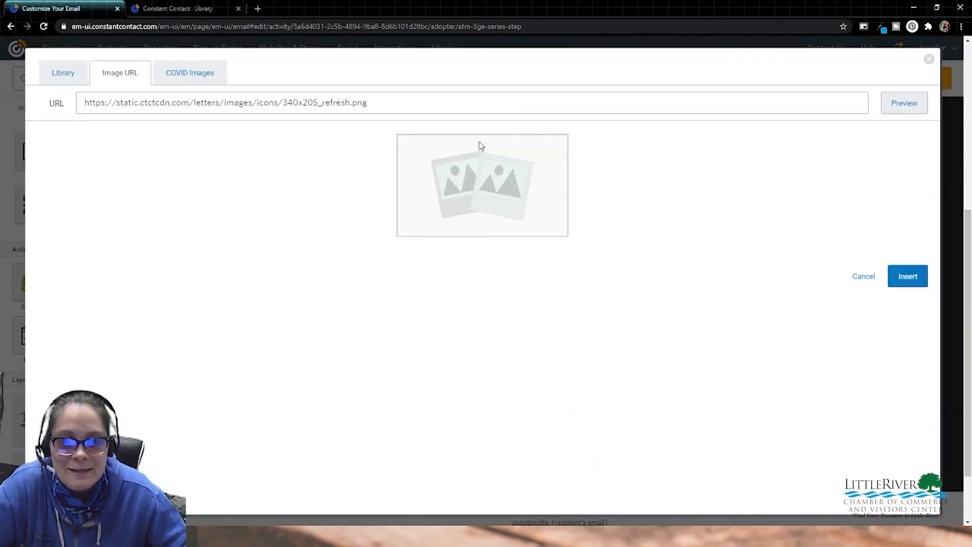
left_click(65, 72)
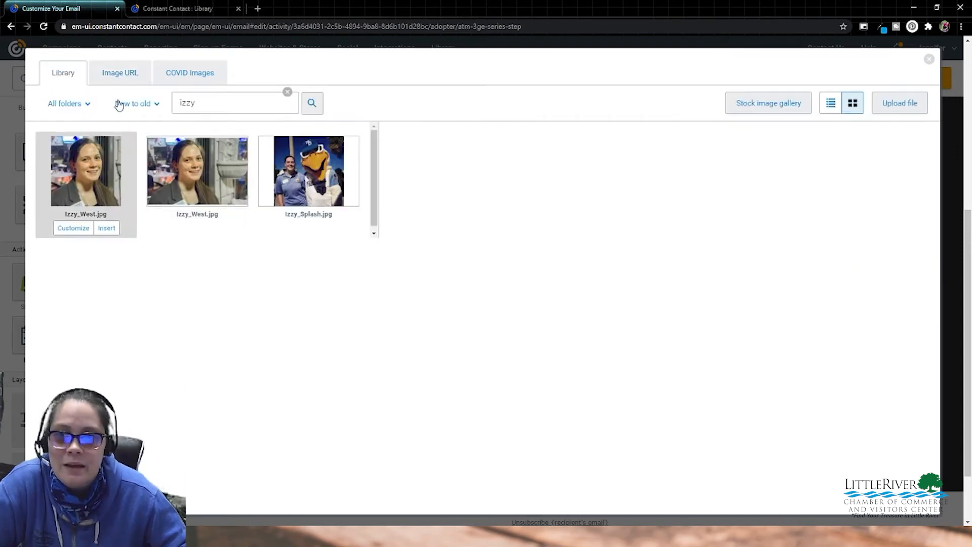
left_click(107, 228)
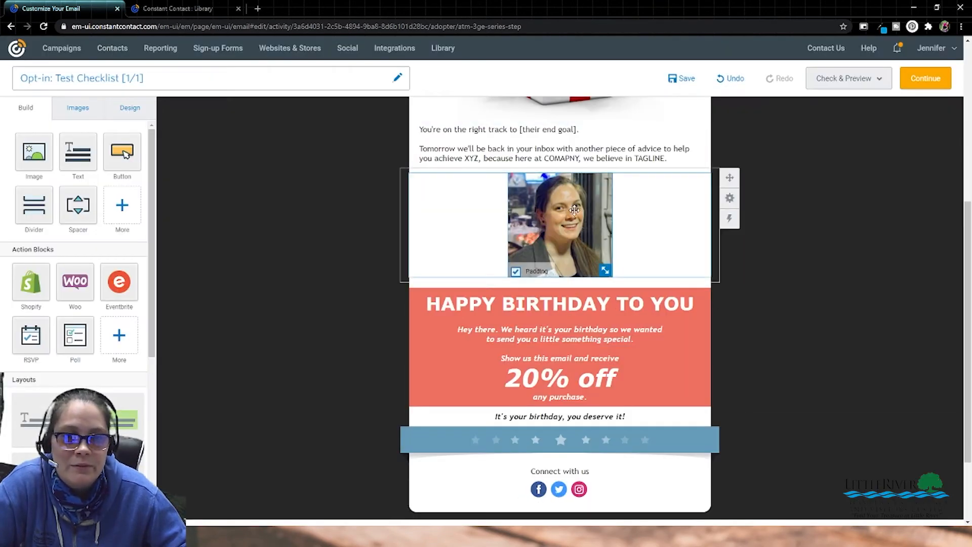
Step: Move the headshot photo beside the "You're on the right track" text so both form a two-column row with the photo first
scroll(572, 258, "up", 2)
left_click(586, 323)
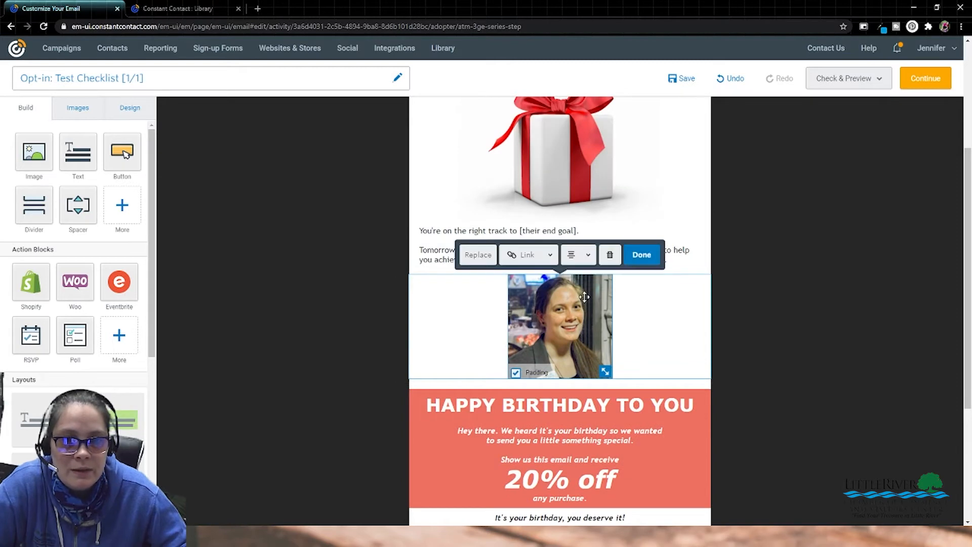
left_click(815, 321)
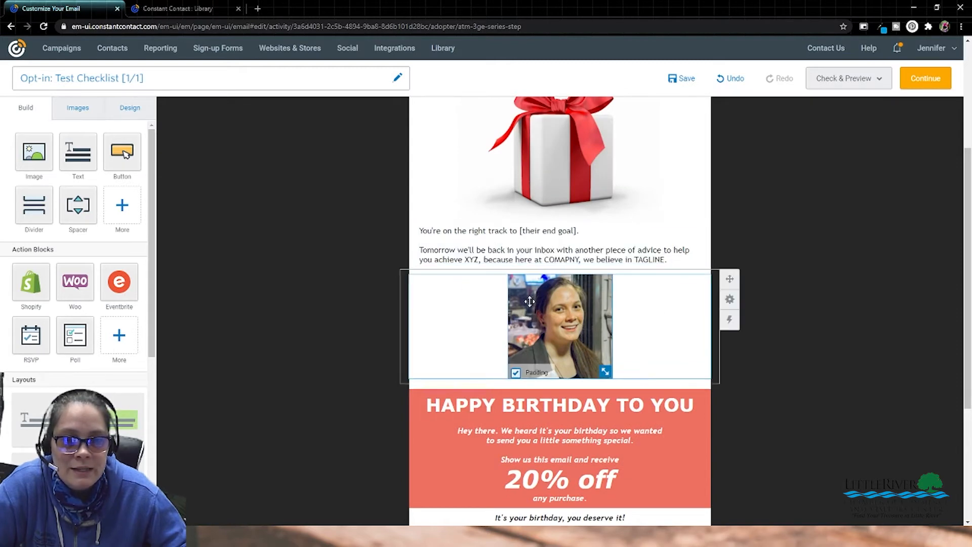
left_click_drag(586, 310, 415, 252)
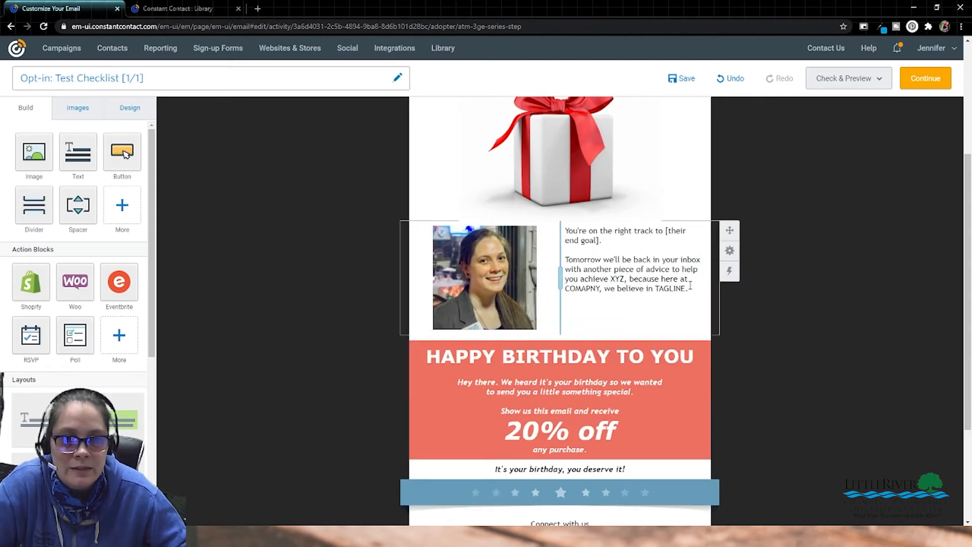
Step: Delete the coral "Happy Birthday to You" offer block and the "It's your birthday, you deserve it!" line
scroll(835, 293, "up", 1)
scroll(800, 309, "down", 2)
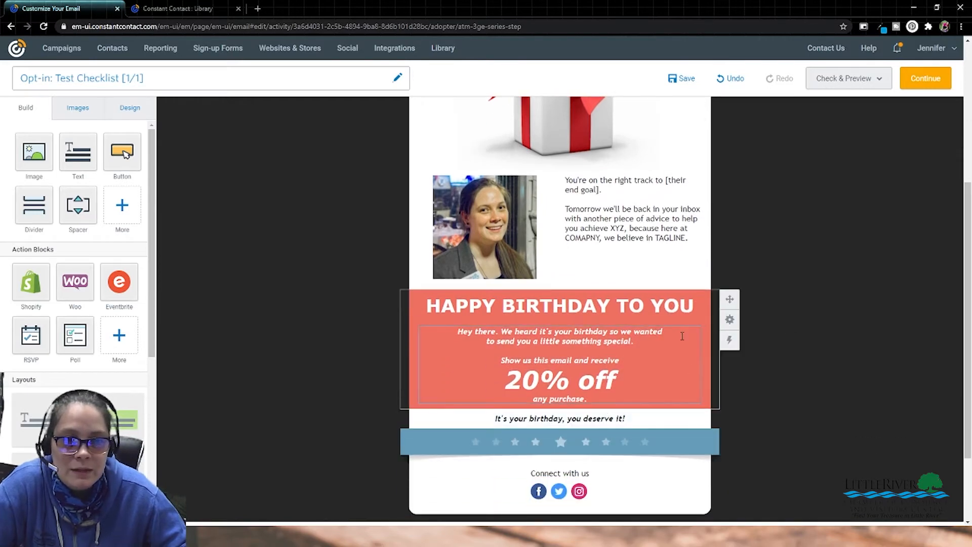
left_click(703, 320)
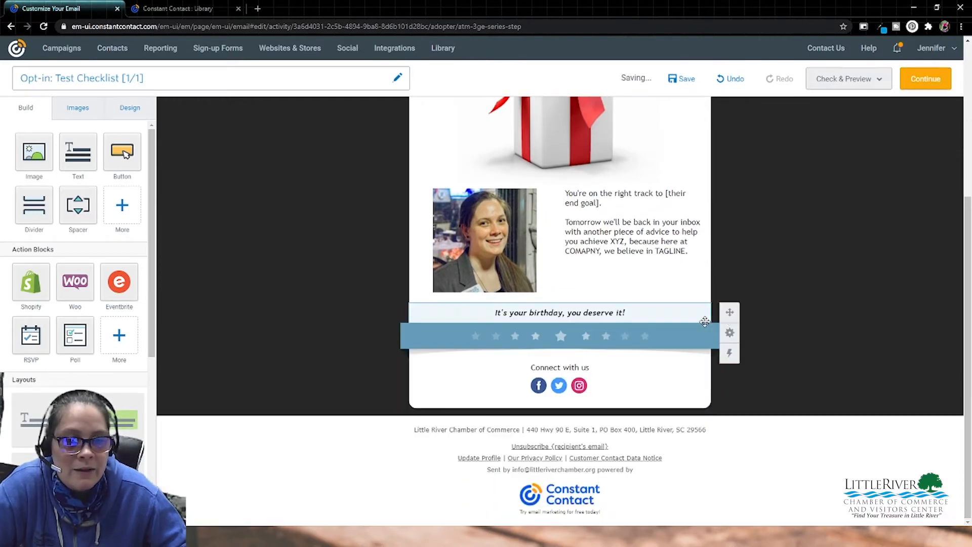
Step: Remove the Twitter icon from the social links block, keeping Facebook and Instagram
left_click(615, 387)
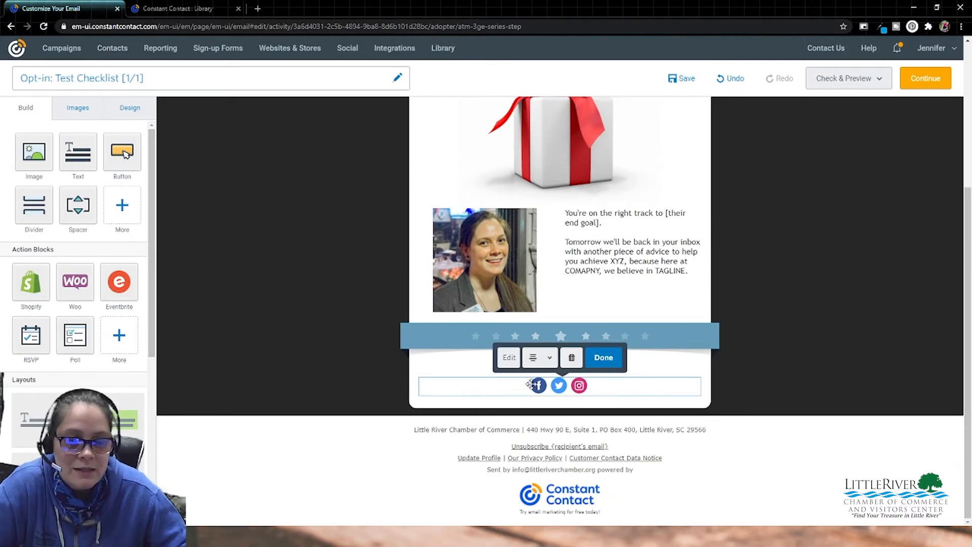
left_click(511, 359)
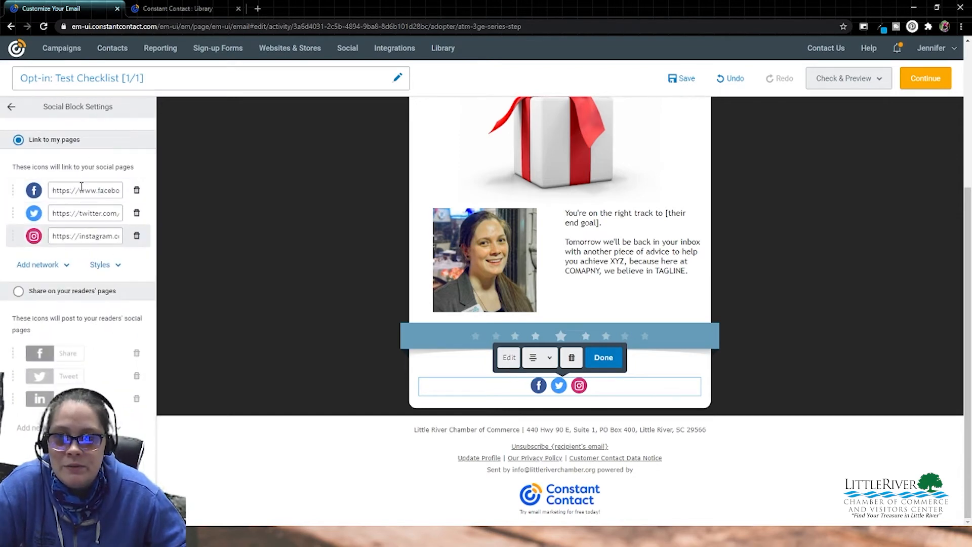
left_click(61, 267)
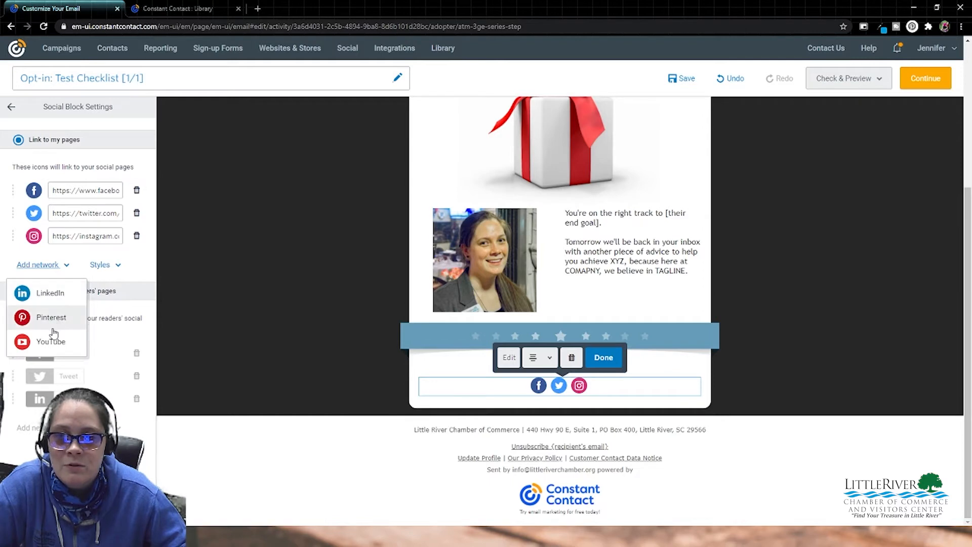
left_click(17, 236)
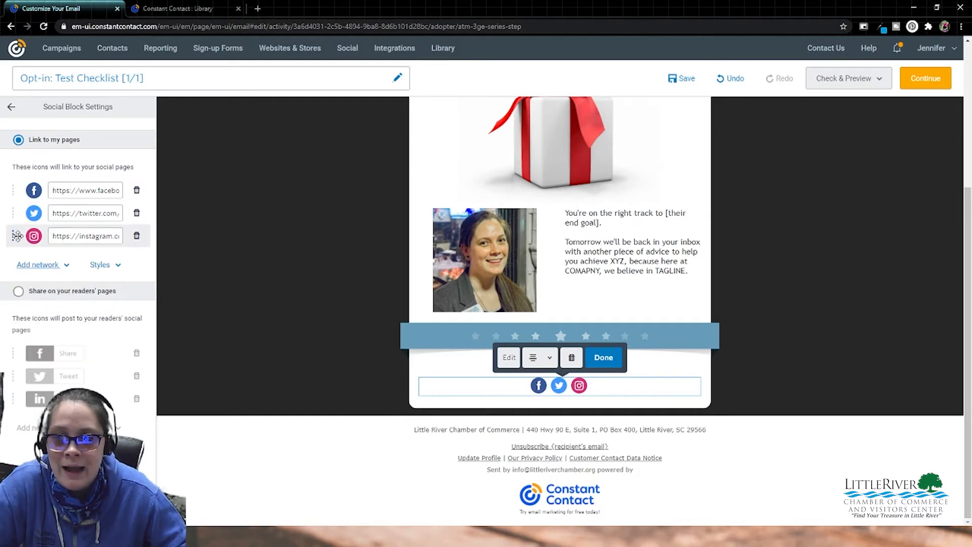
left_click(136, 213)
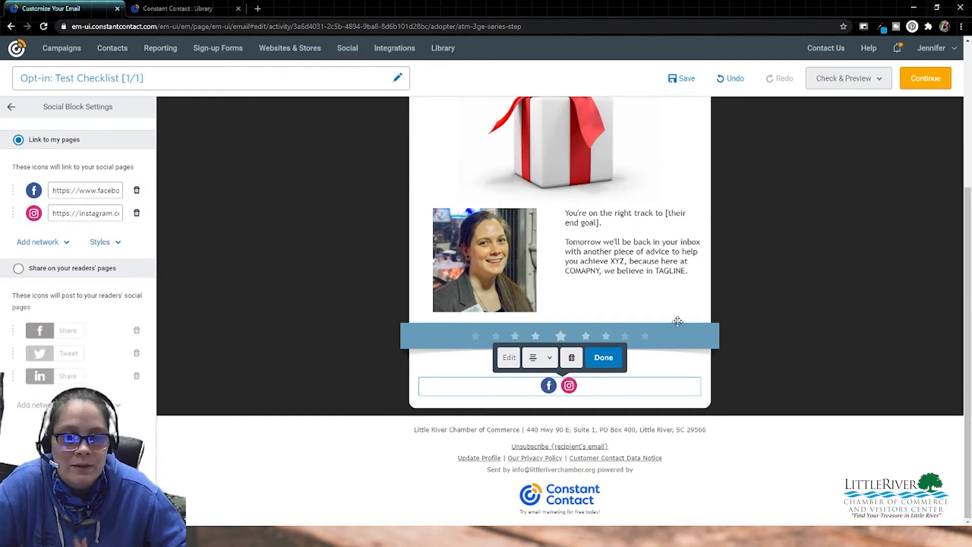
left_click(605, 357)
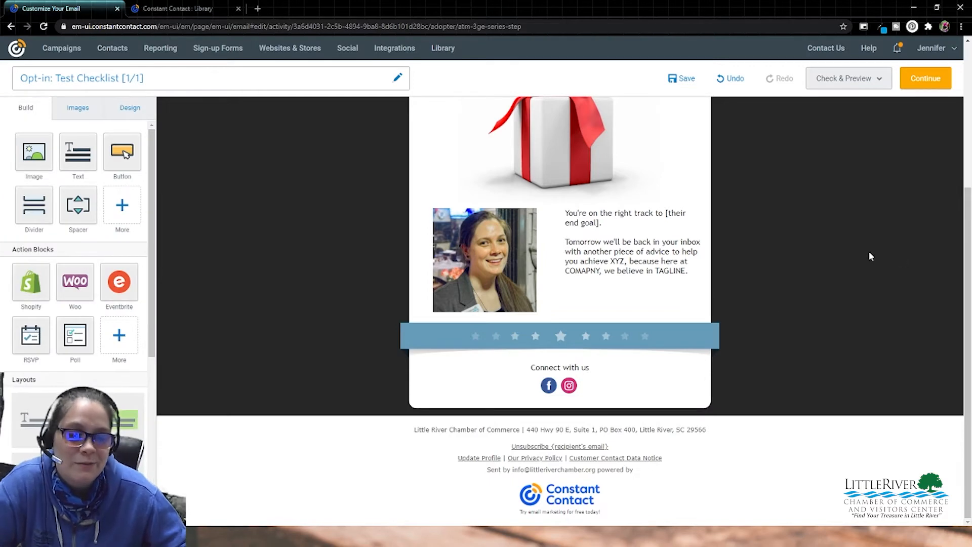
Step: Review the organization name and address in the email footer and the overall email layout
double_click(395, 441)
left_click(363, 445)
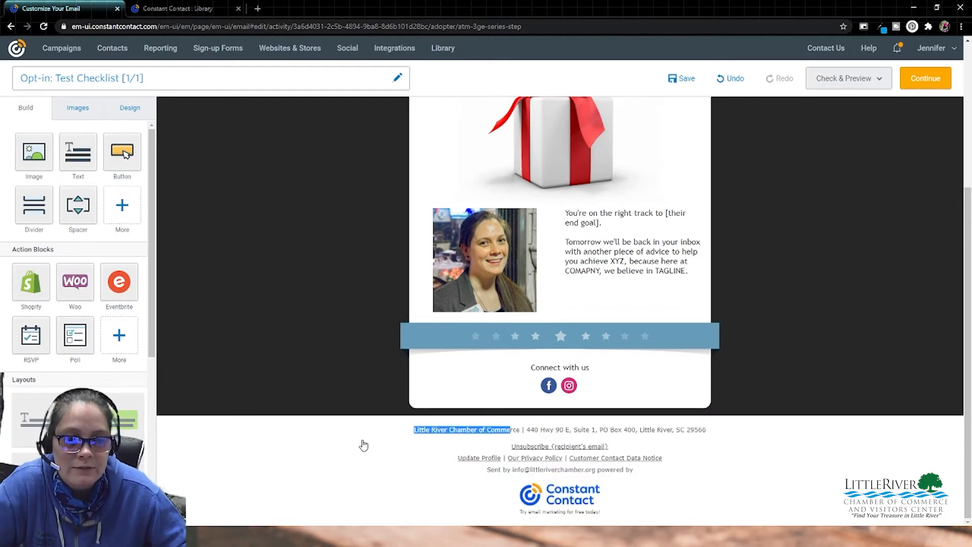
left_click(564, 400)
scroll(782, 441, "up", 2)
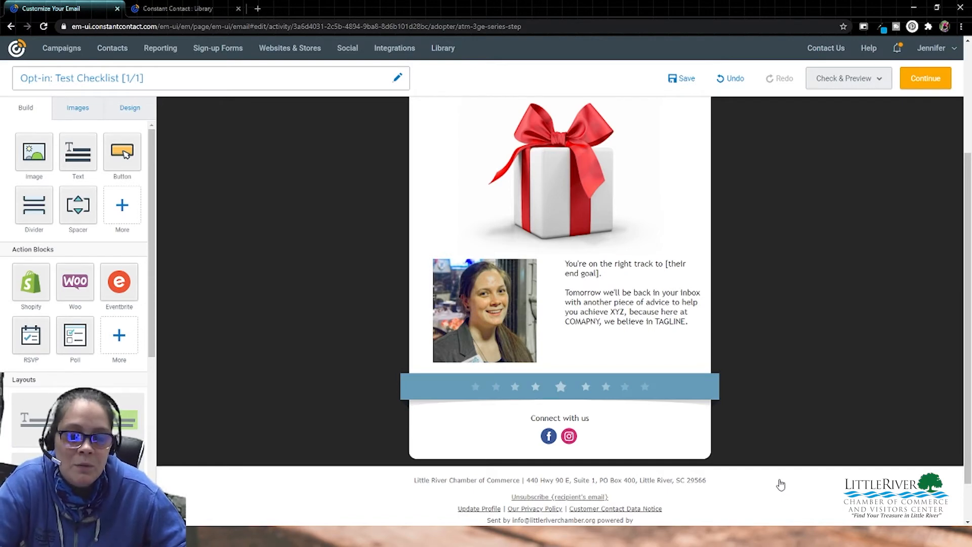
scroll(798, 396, "up", 4)
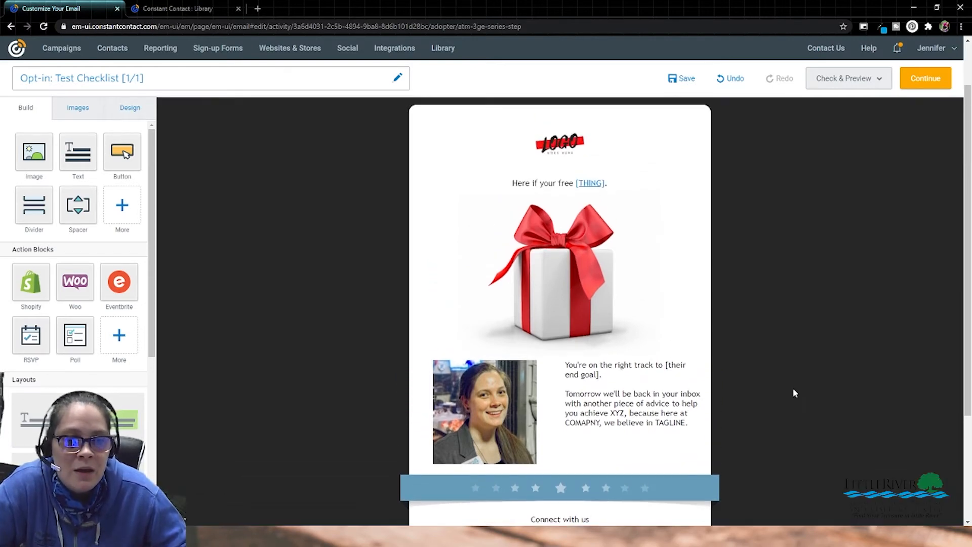
scroll(793, 393, "down", 3)
scroll(752, 339, "up", 2)
Step: Add a centered text block below the star banner with "Company Name" and a placeholder phone number on one line, separated by a vertical bar
left_click(658, 352)
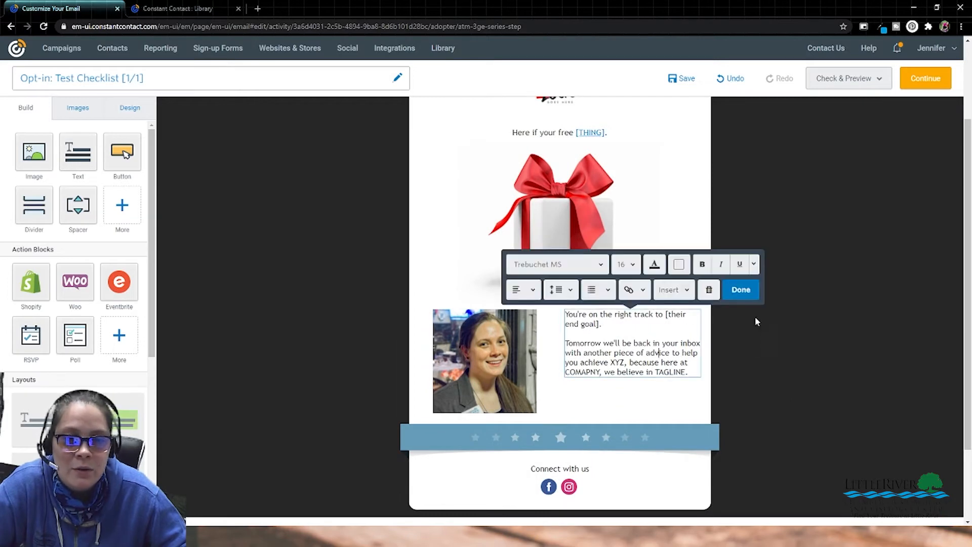
left_click_drag(65, 150, 558, 405)
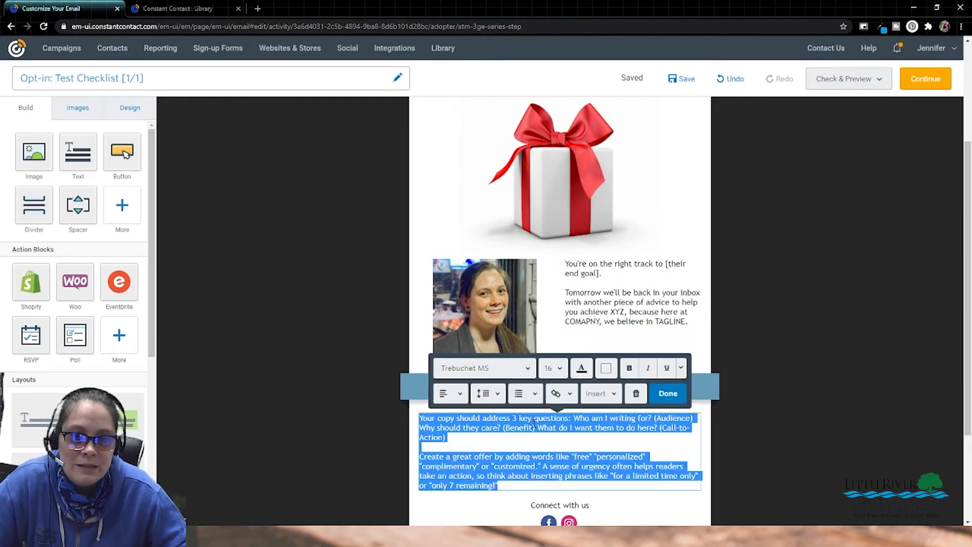
key("ctrl+v")
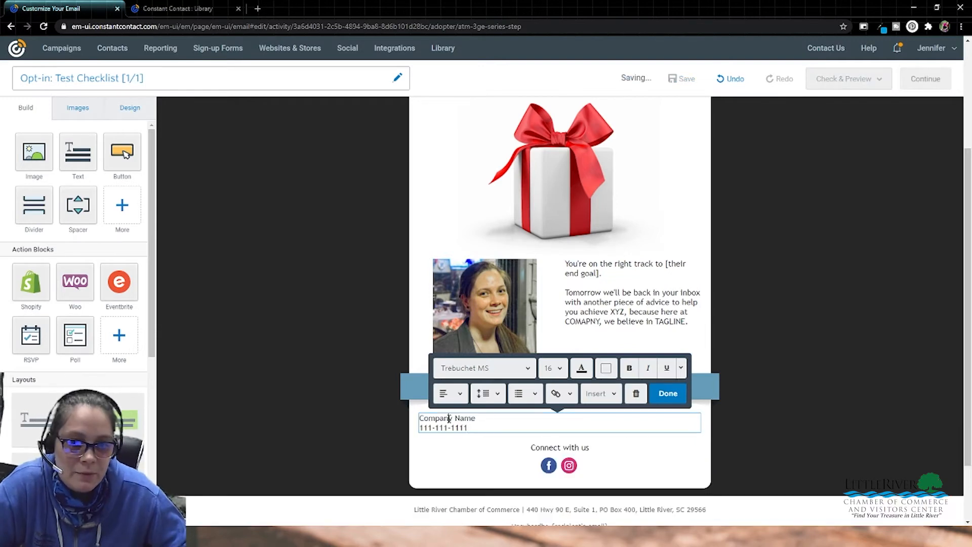
double_click(449, 419)
left_click(825, 320)
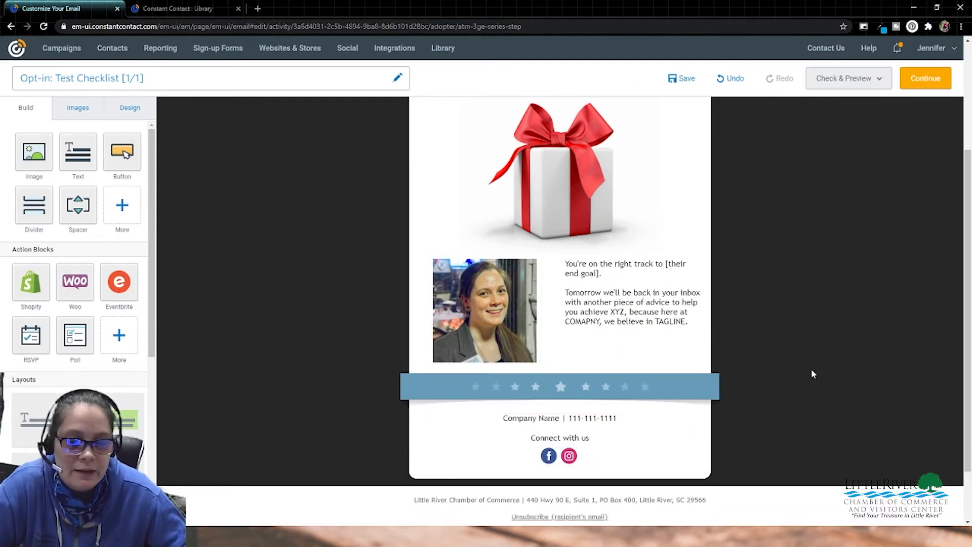
Step: Remove the padding around the logo image at the beginning of the email
scroll(809, 362, "up", 2)
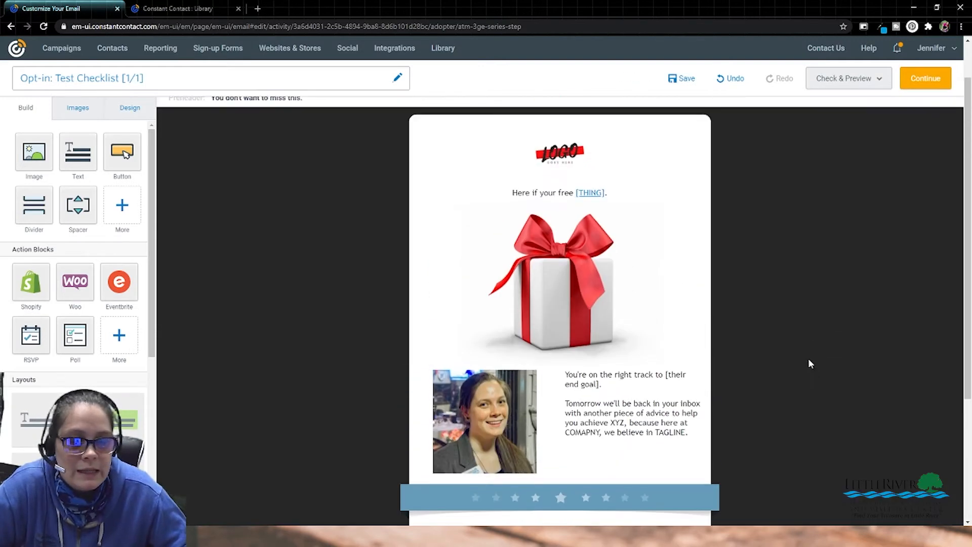
scroll(809, 363, "up", 1)
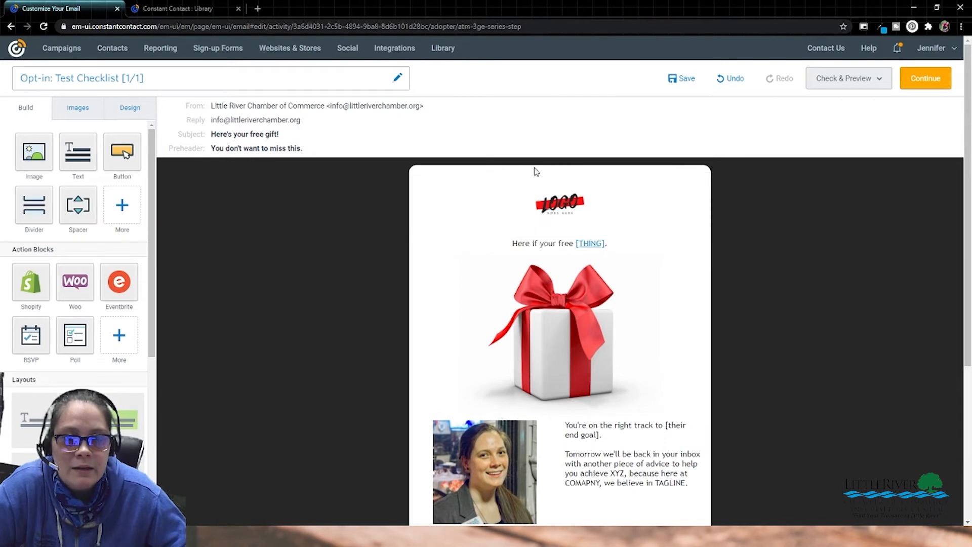
left_click(536, 172)
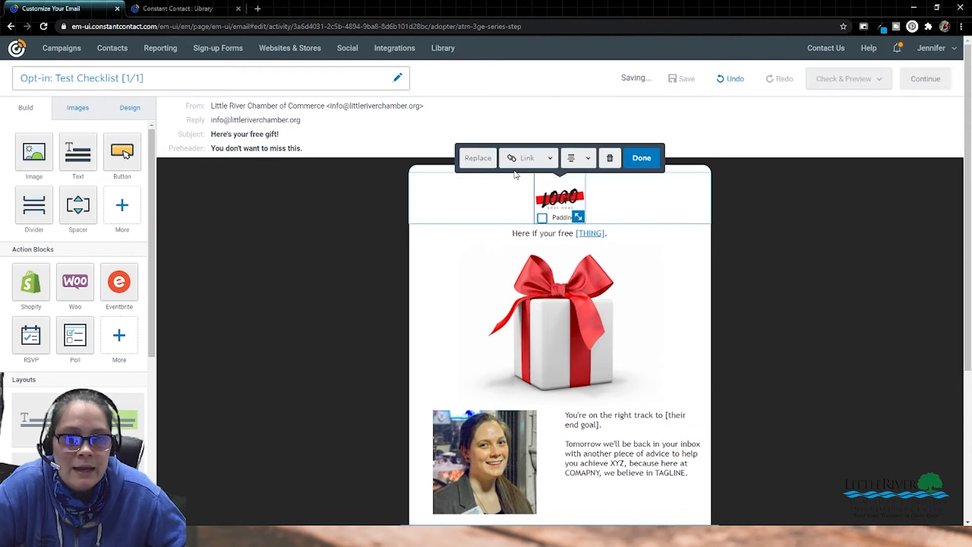
left_click(441, 173)
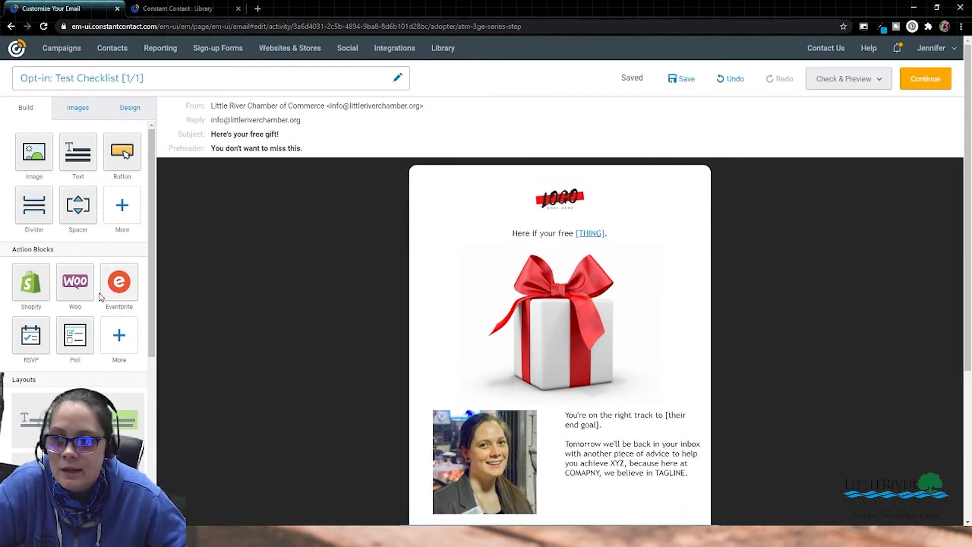
Step: Insert a divider between the logo and the "Here if your free [THING]." line, then check the layout
left_click_drag(34, 205, 546, 225)
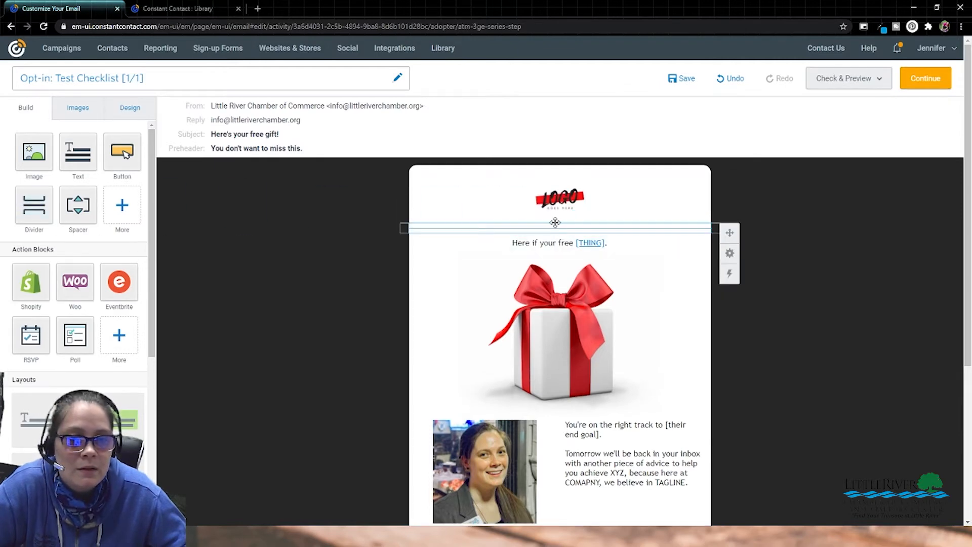
left_click(351, 275)
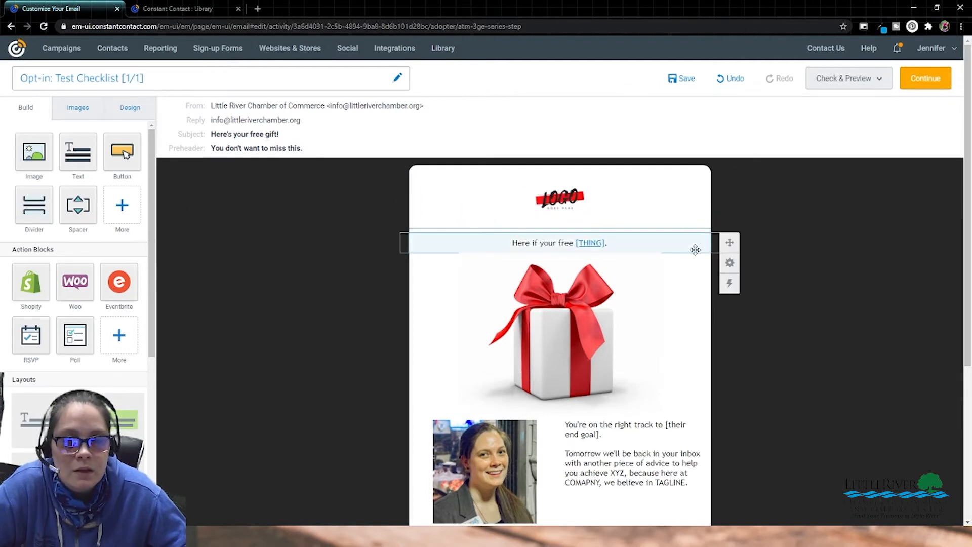
scroll(663, 243, "down", 2)
scroll(826, 248, "up", 2)
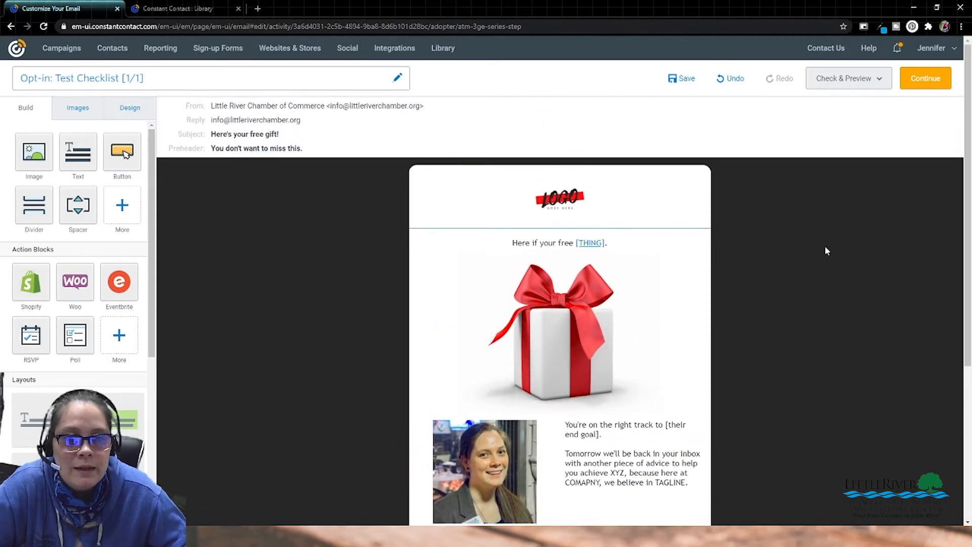
scroll(825, 251, "down", 2)
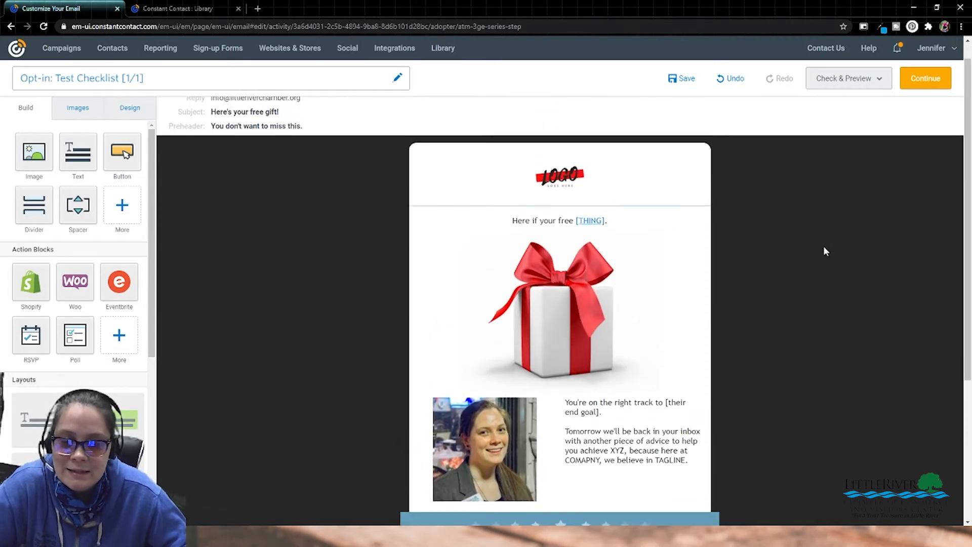
scroll(825, 251, "up", 2)
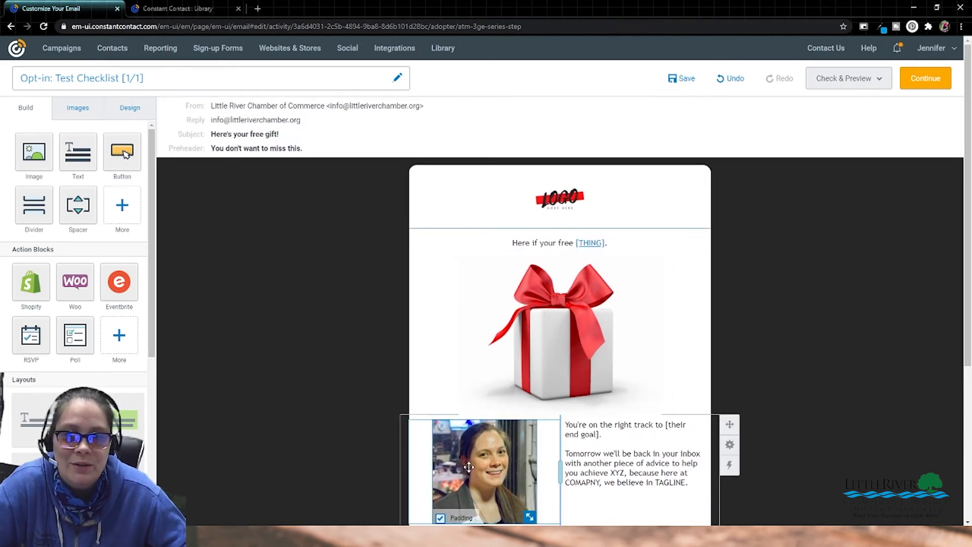
Step: Examine the available body fonts in the email's design settings
left_click(128, 108)
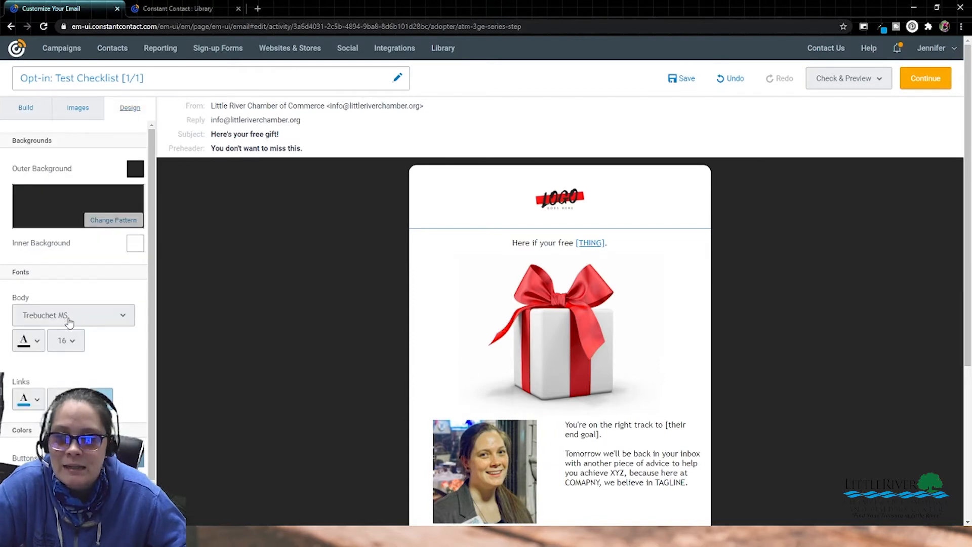
scroll(85, 318, "down", 1)
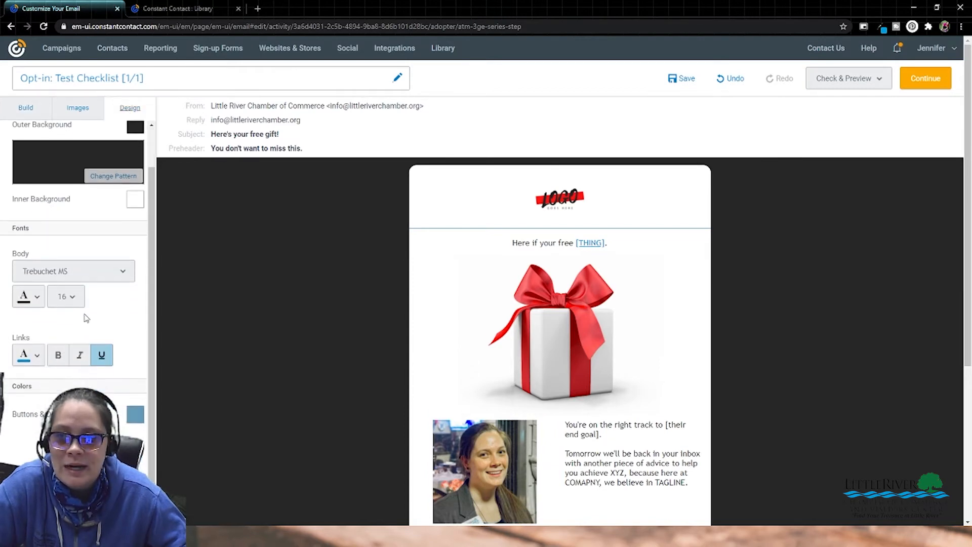
left_click(115, 276)
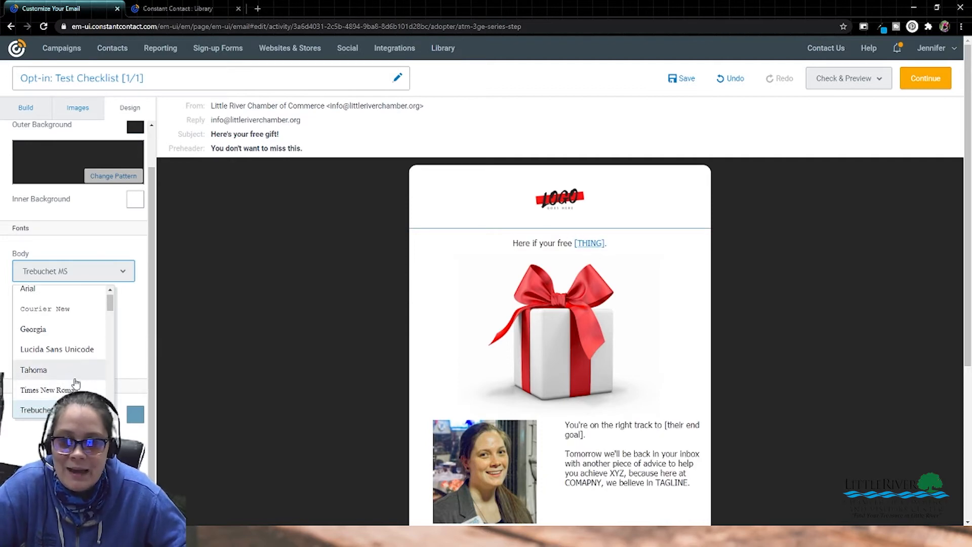
scroll(65, 387, "down", 2)
scroll(76, 385, "up", 1)
scroll(66, 354, "up", 3)
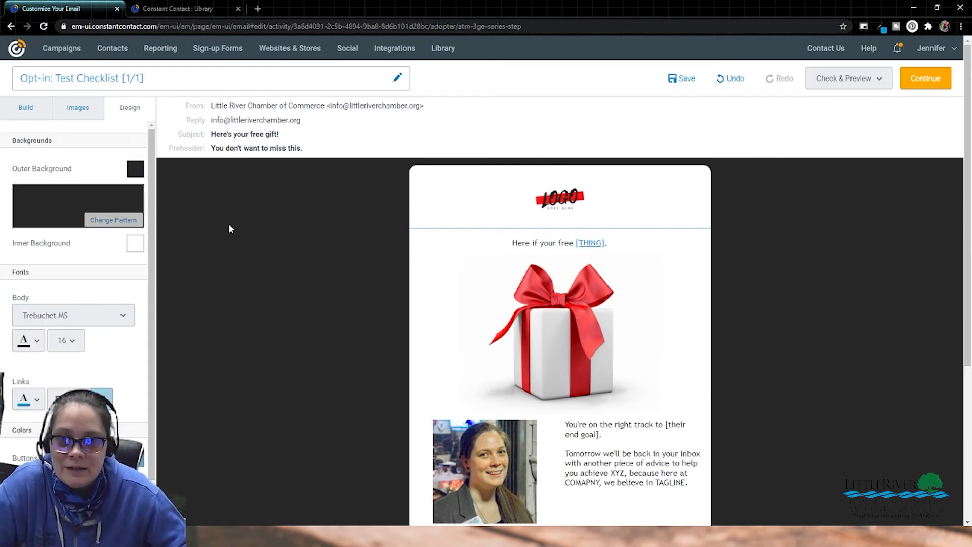
Step: Set the email's outer background to the dark green from the recent colors
left_click(135, 168)
left_click(132, 247)
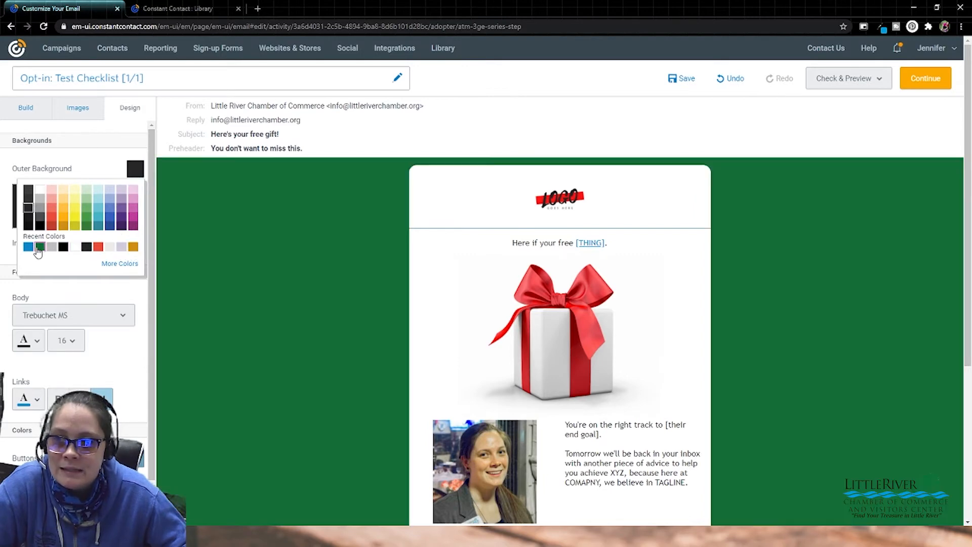
left_click(40, 247)
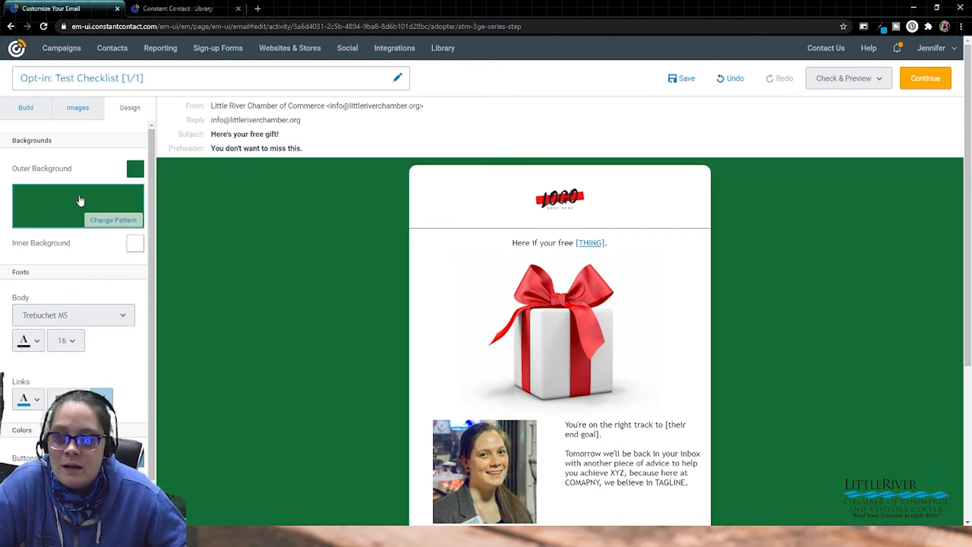
Step: Apply the chevron pattern to the outer background and look over the inner background colors
left_click(110, 222)
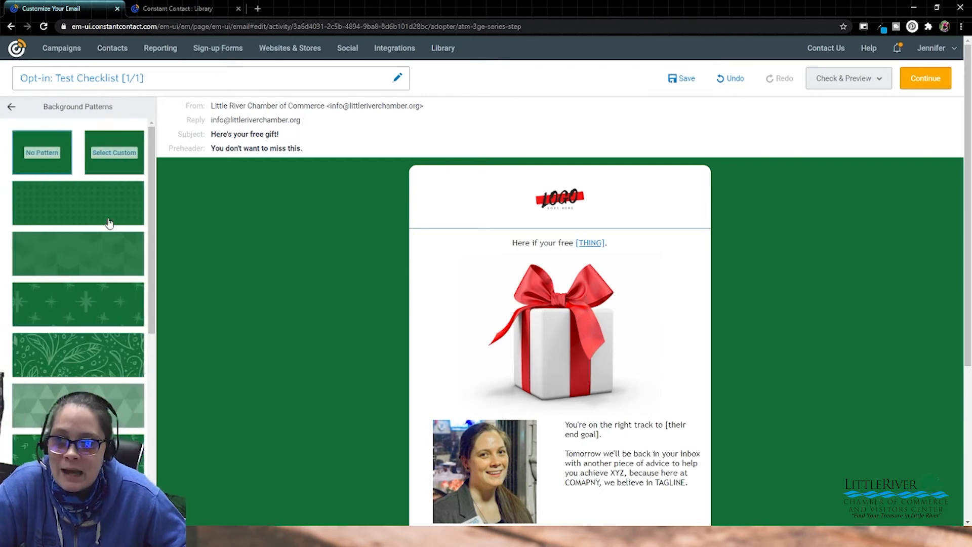
left_click(93, 247)
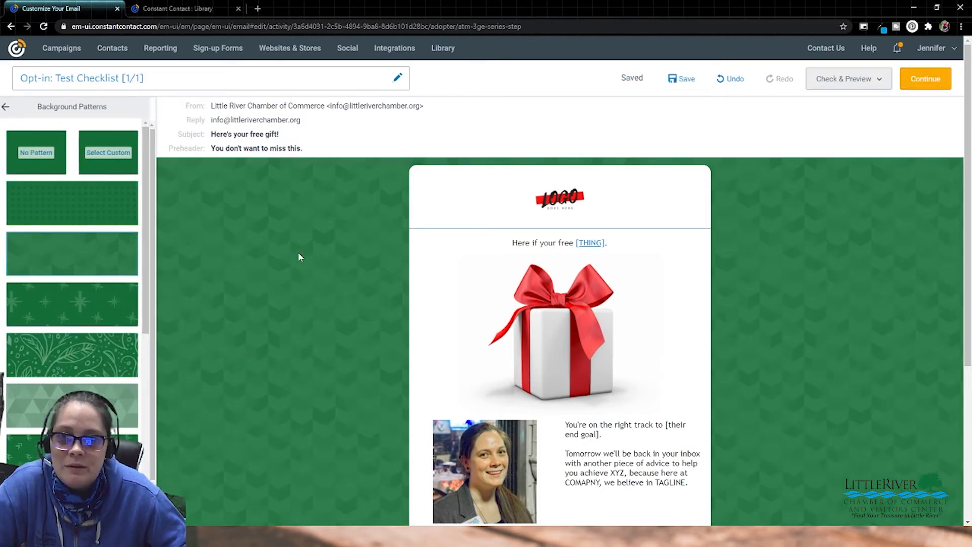
left_click(298, 253)
left_click(135, 243)
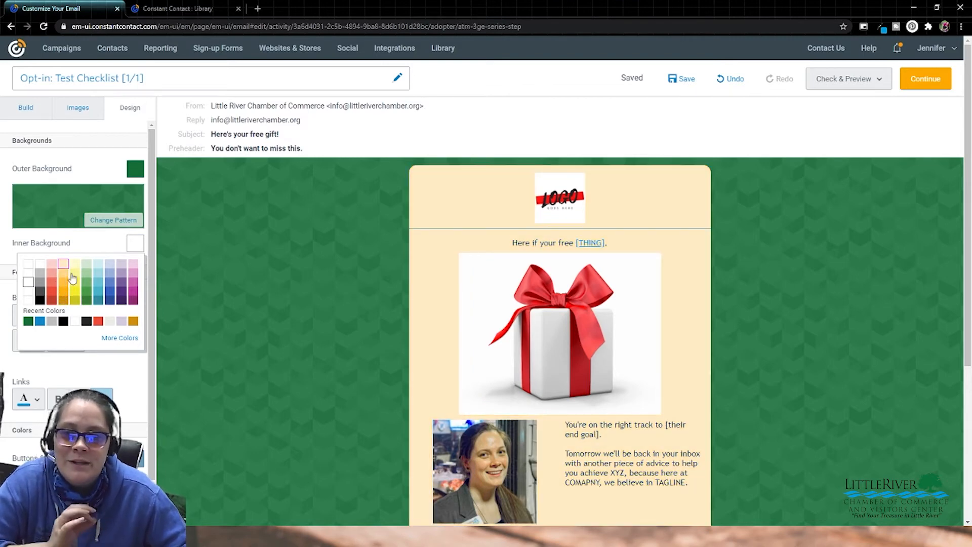
left_click(268, 281)
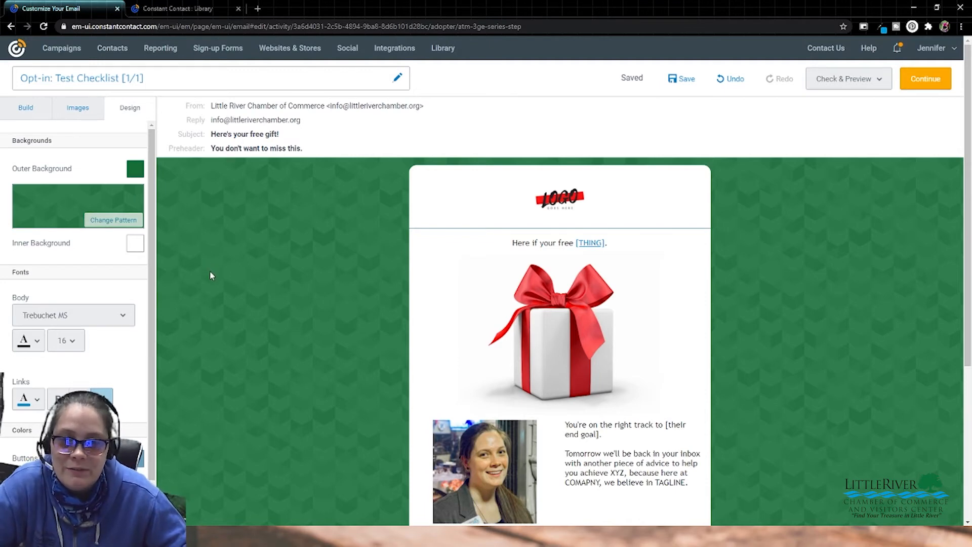
Step: Set the color of the email's buttons and dividers to red and save the email
scroll(198, 293, "down", 2)
scroll(141, 456, "down", 1)
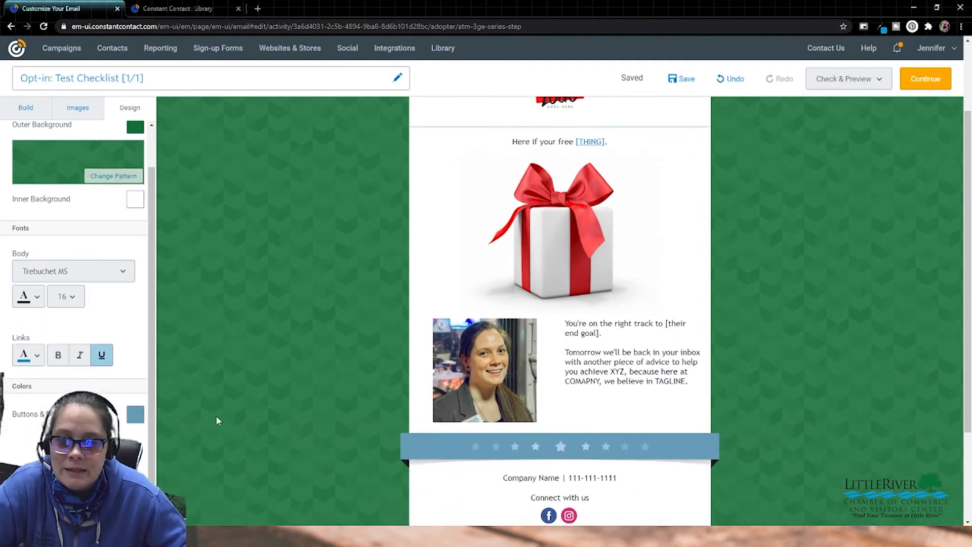
left_click(135, 416)
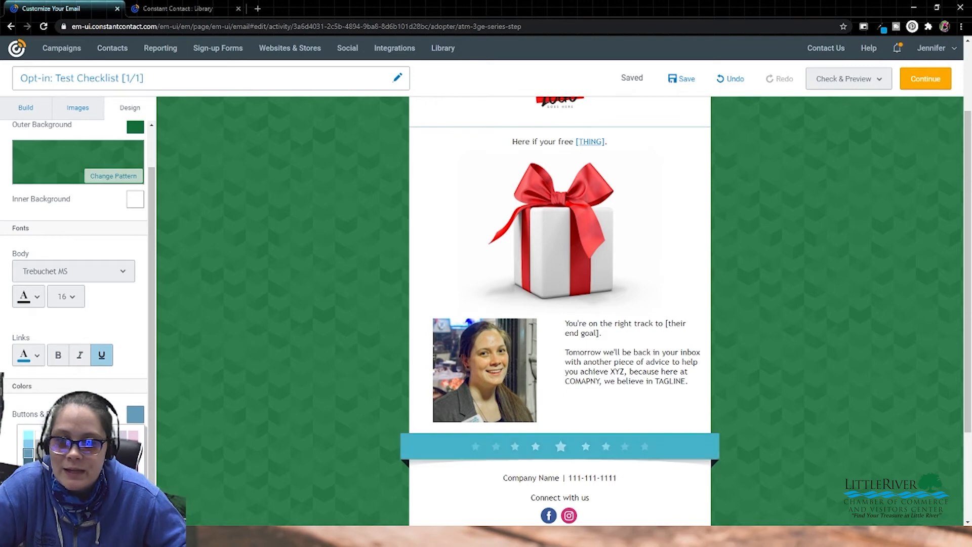
left_click(96, 450)
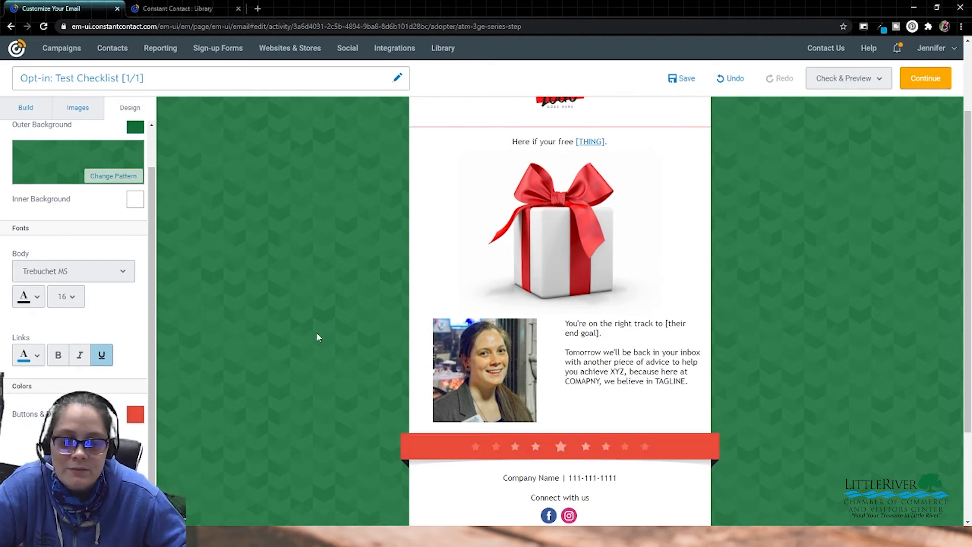
scroll(299, 327, "up", 2)
scroll(279, 279, "down", 3)
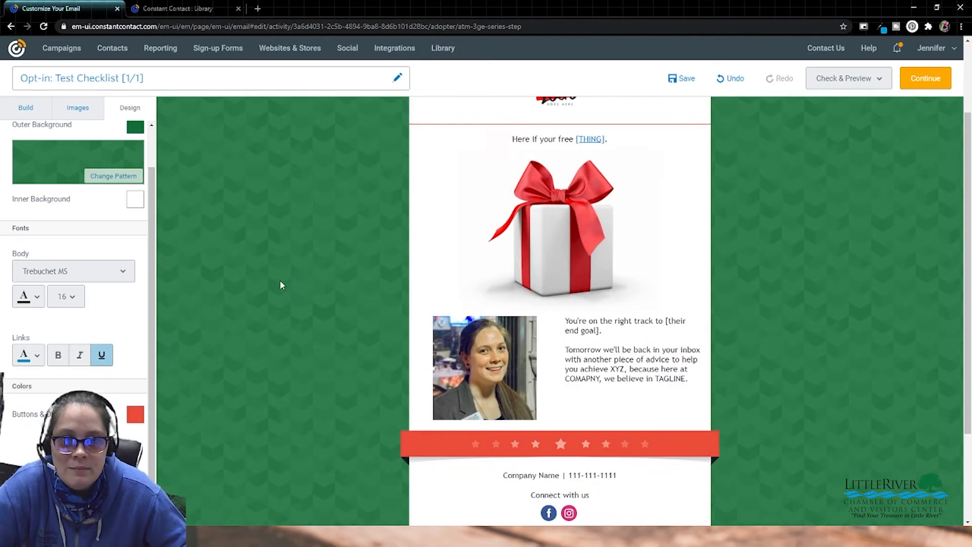
scroll(486, 324, "up", 3)
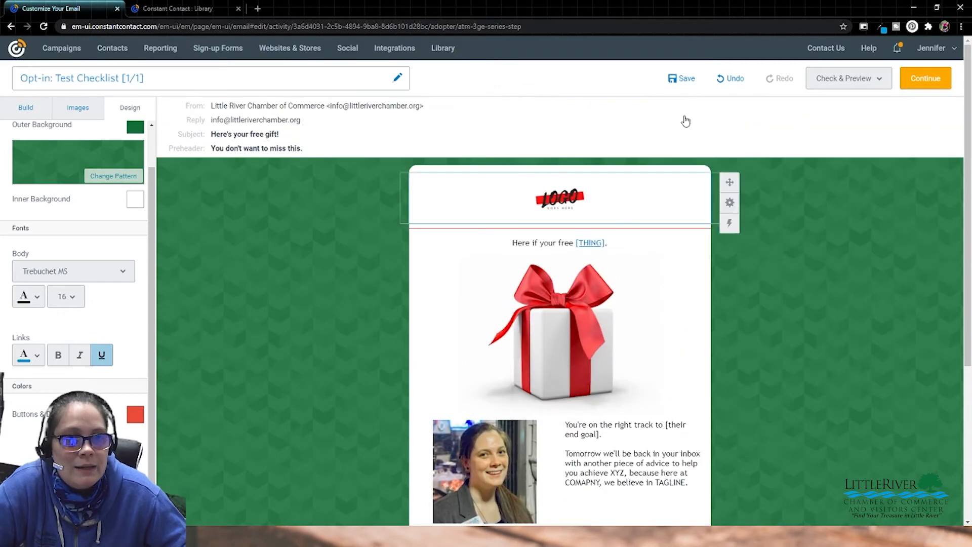
left_click(685, 79)
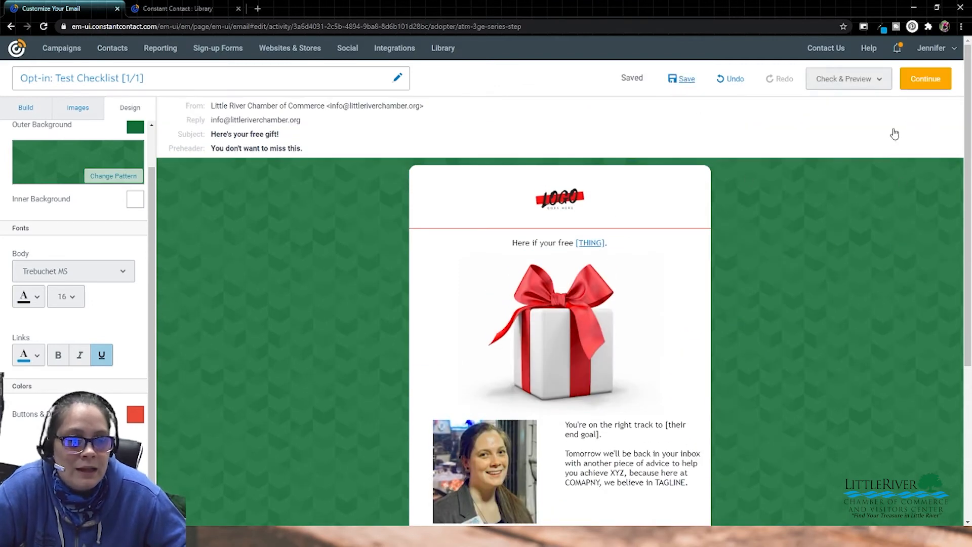
Step: Preview the email in its desktop version and review it from start to end
left_click(852, 86)
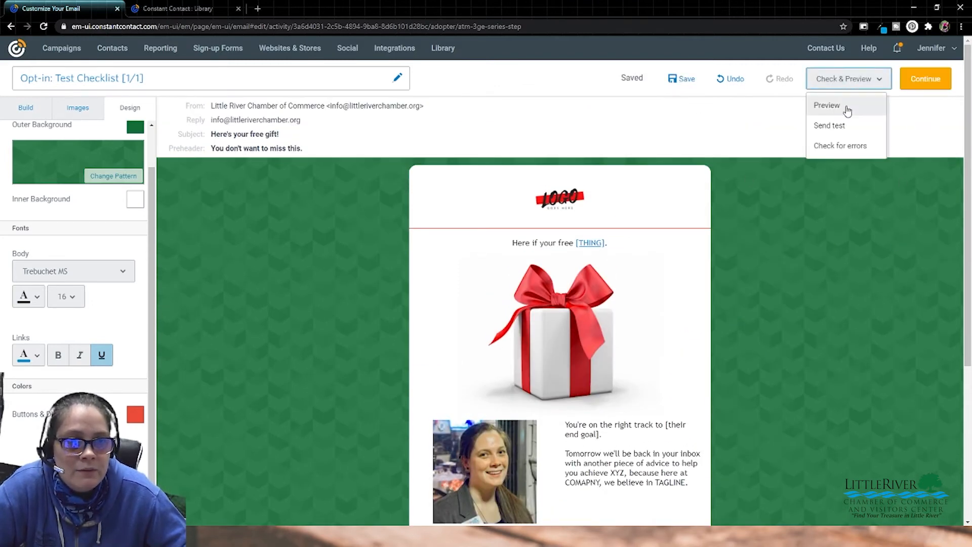
left_click(847, 110)
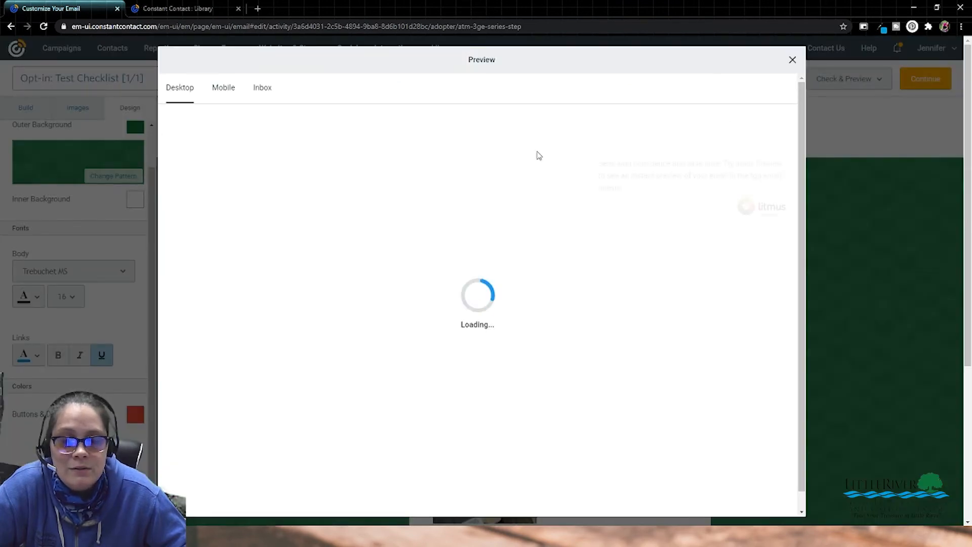
scroll(519, 234, "down", 3)
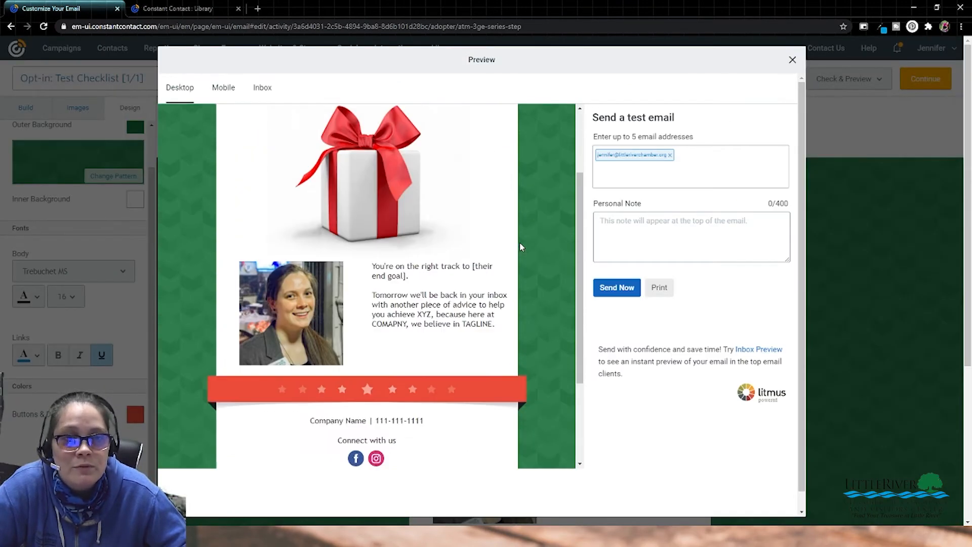
scroll(520, 242, "up", 3)
Step: Clear the test email's recipient, write a personal note presenting the draft and asking to move forward, and close the preview without sending
left_click(670, 154)
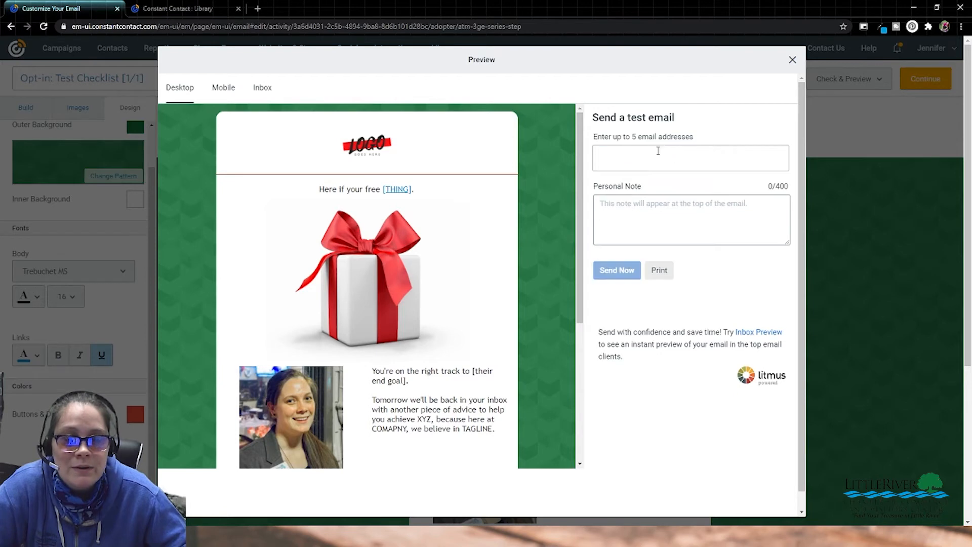
left_click(688, 240)
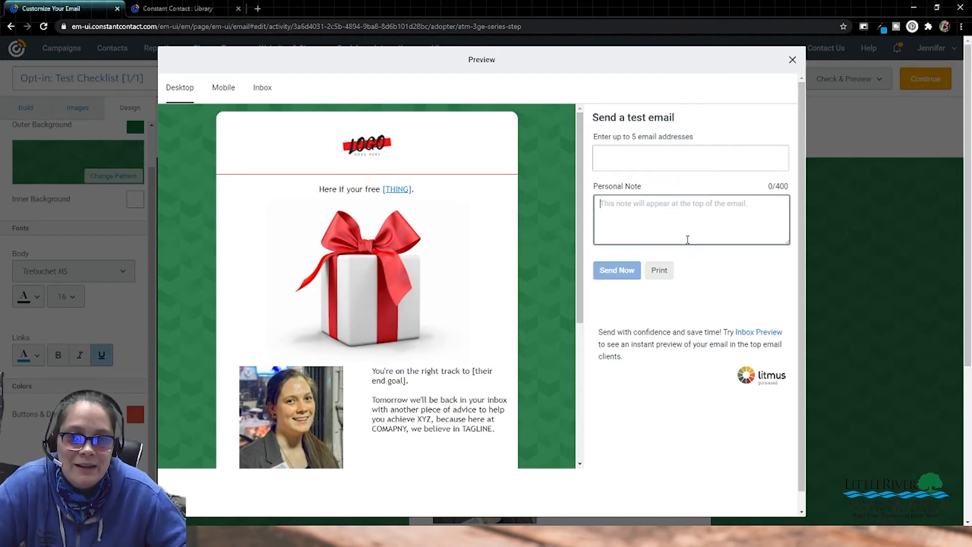
type("This is a draft from Izzy. Let me know if I can move forward.")
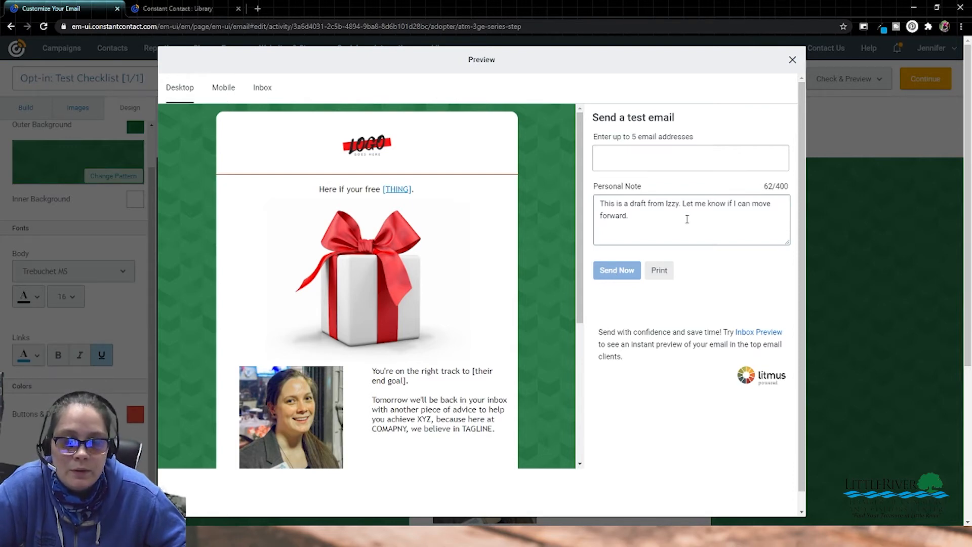
scroll(546, 274, "down", 5)
scroll(545, 274, "up", 5)
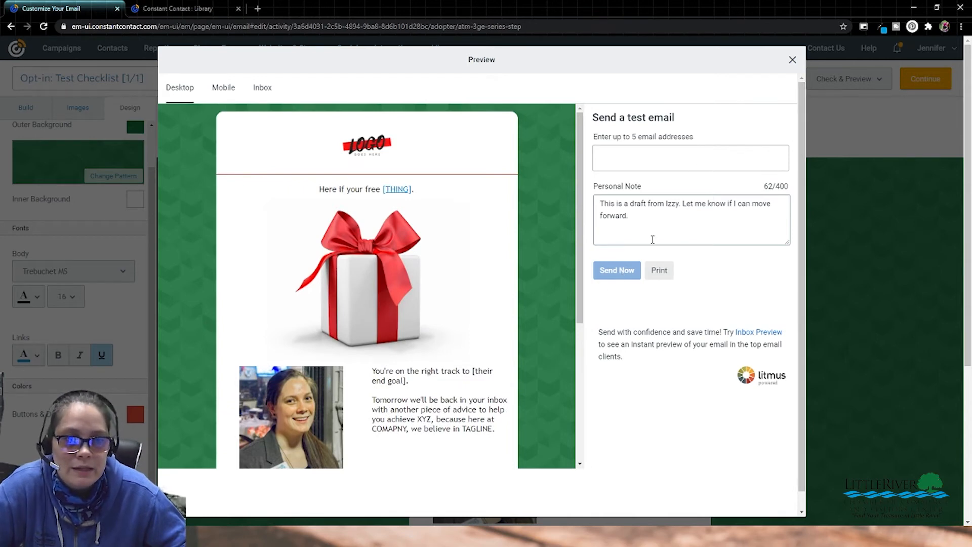
left_click(792, 60)
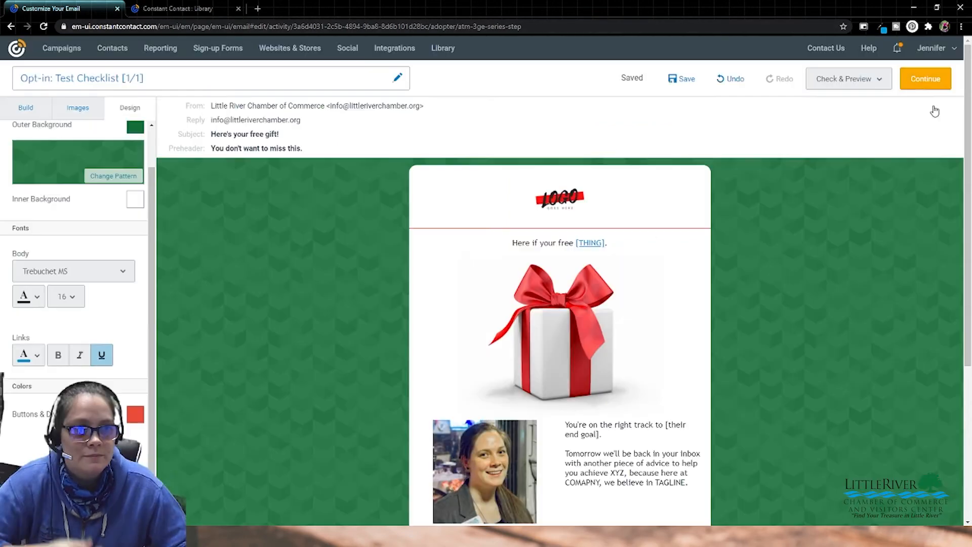
Step: Continue from the finished email to the "Lead Magnet - Test Checklist" series
left_click(925, 78)
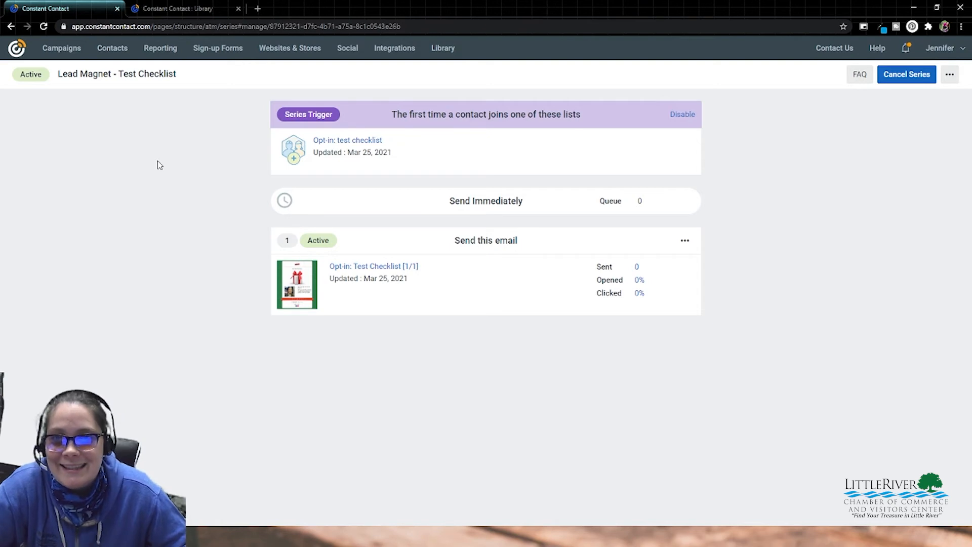
Step: Open the Sign-up Forms page in a new browser tab and look over the existing forms and other sign-up options
right_click(215, 54)
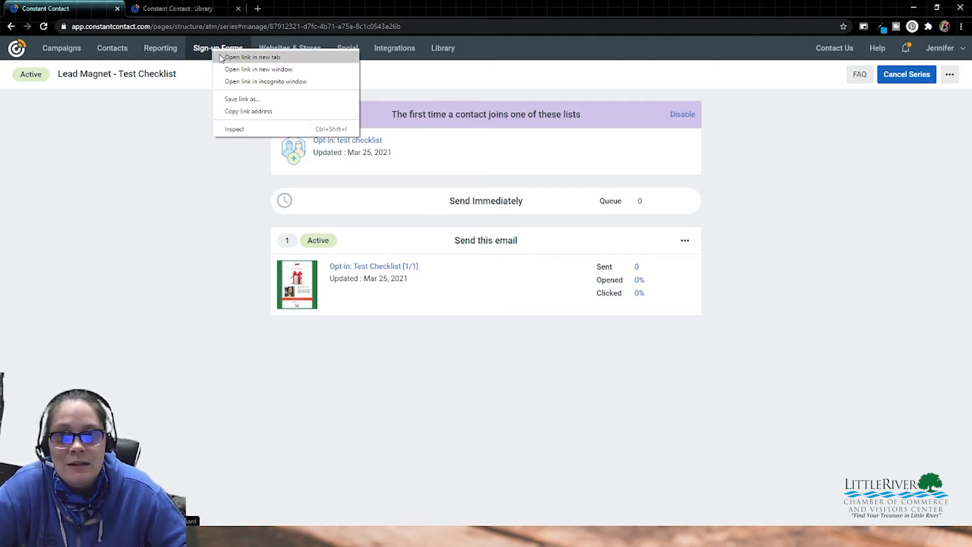
left_click(251, 57)
left_click(281, 8)
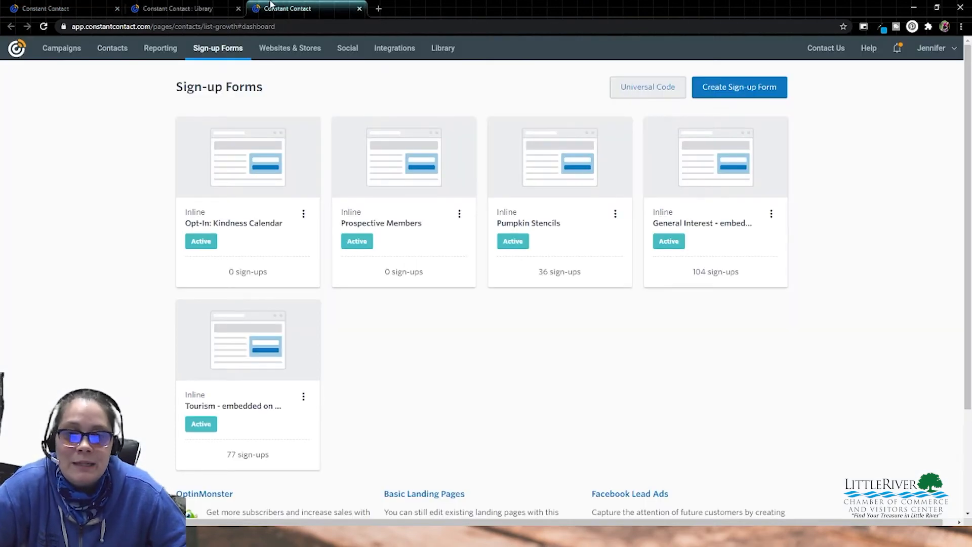
scroll(142, 176, "down", 3)
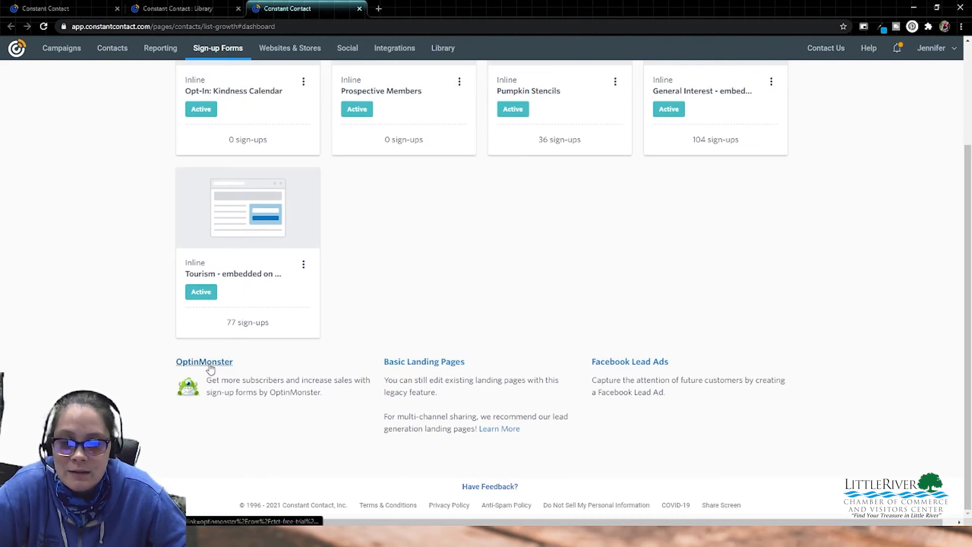
scroll(260, 403, "up", 2)
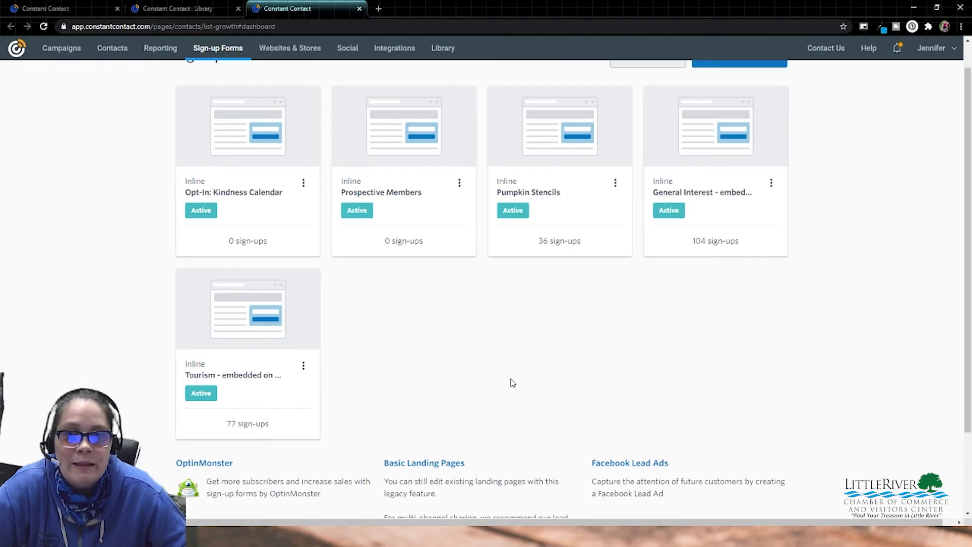
scroll(511, 382, "up", 1)
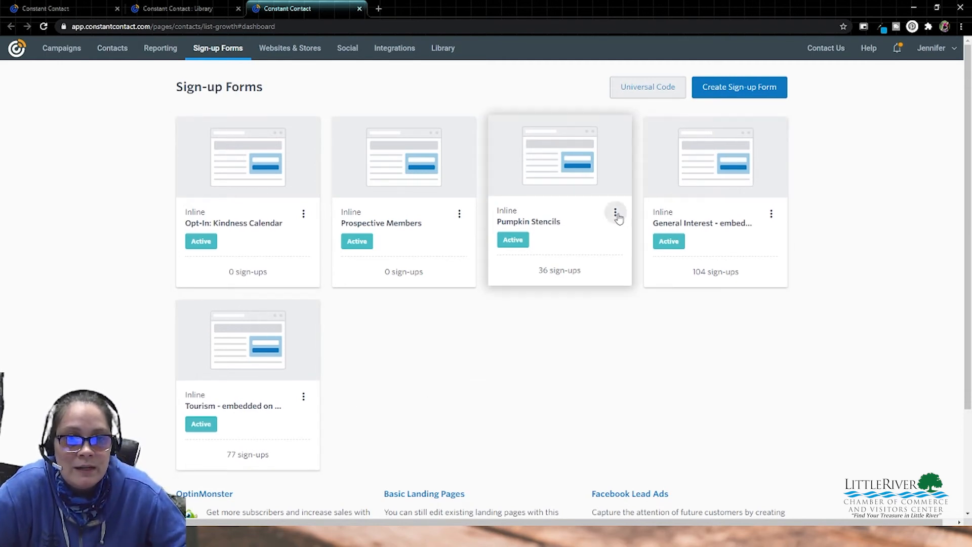
Step: View the inline code of the Pumpkin Stencils sign-up form, copy it to the clipboard, and close the code window
left_click(616, 213)
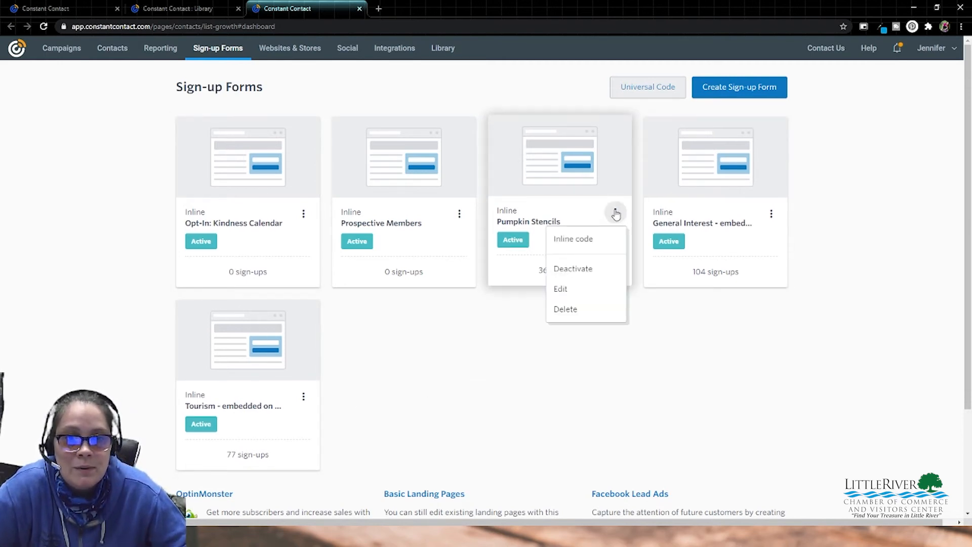
left_click(598, 241)
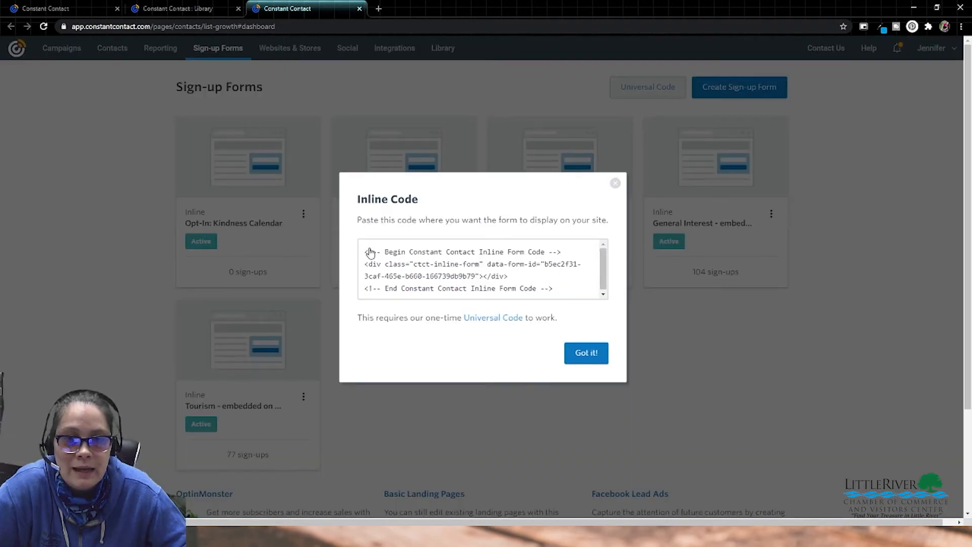
left_click(532, 276)
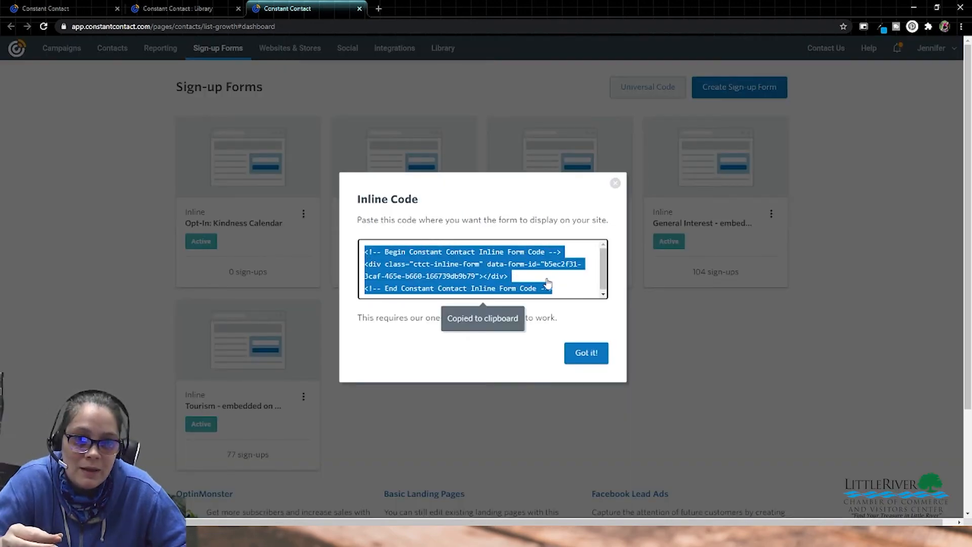
left_click(614, 184)
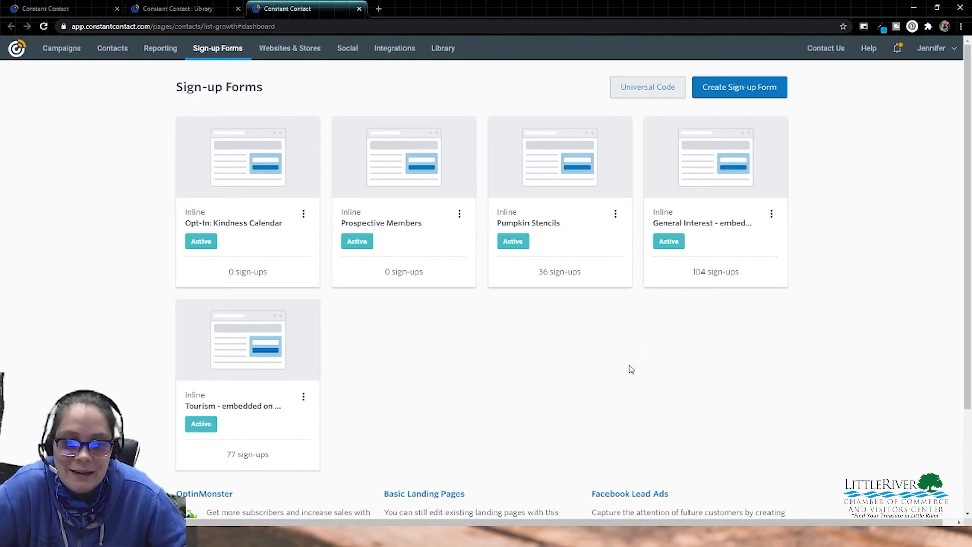
Step: Create a new lead generation landing page from the Basic Landing Pages information on the Sign-up Forms page
scroll(627, 370, "down", 1)
scroll(491, 365, "down", 2)
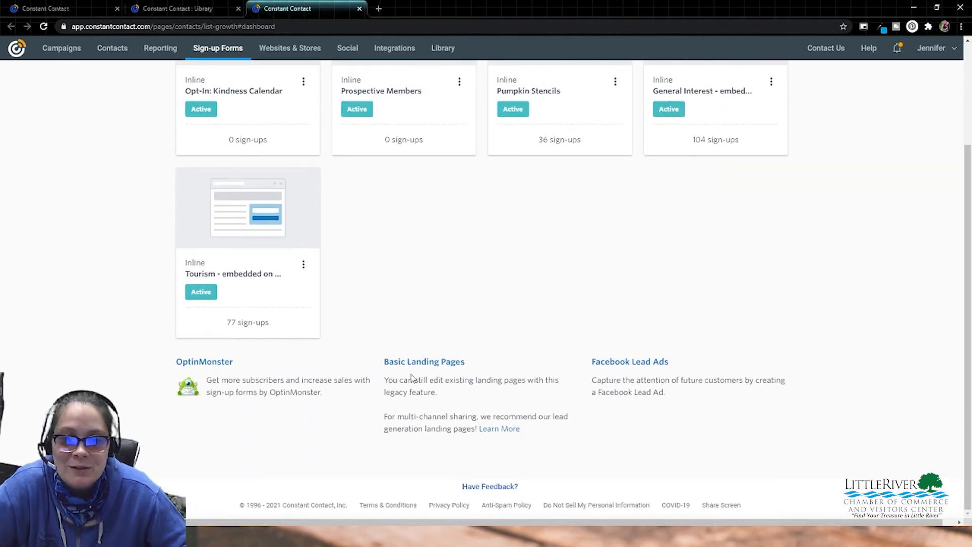
left_click(499, 429)
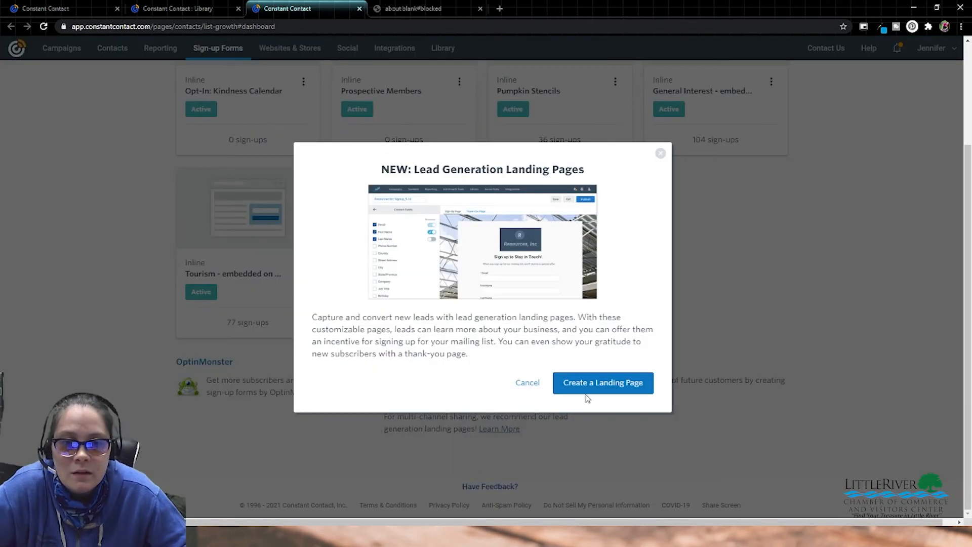
left_click(588, 386)
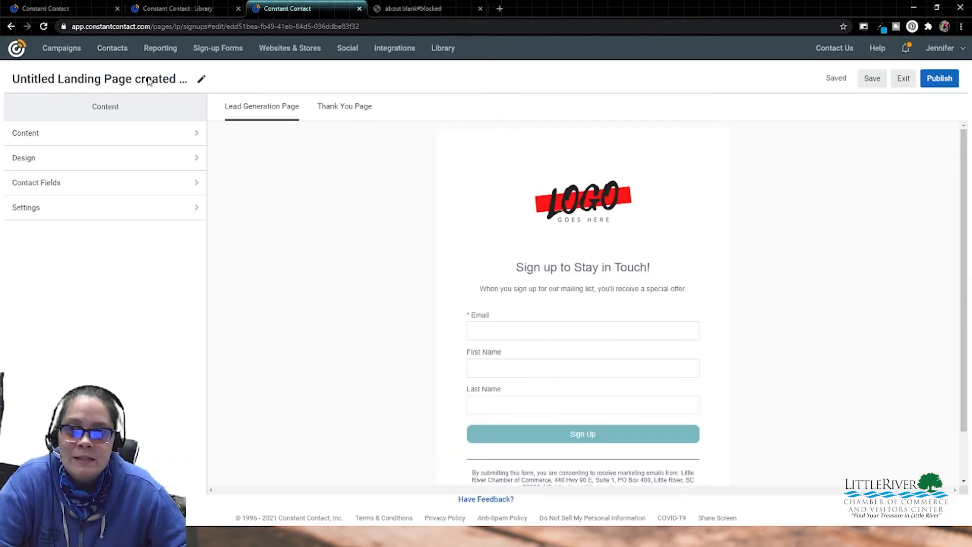
Step: Rename the landing page as "Opt-in: Test Checklist" and save the name
left_click(201, 79)
left_click(536, 287)
key("ctrl+a")
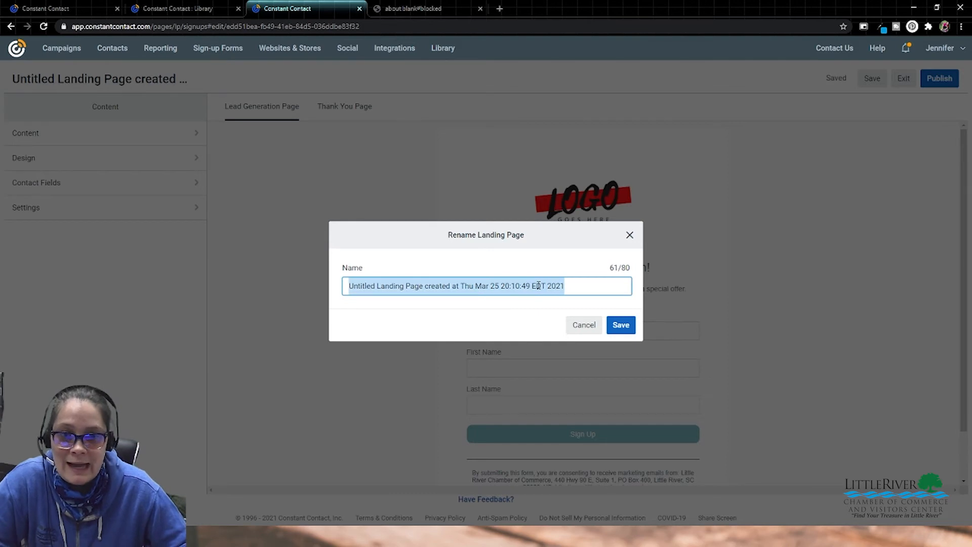
key("ctrl+v")
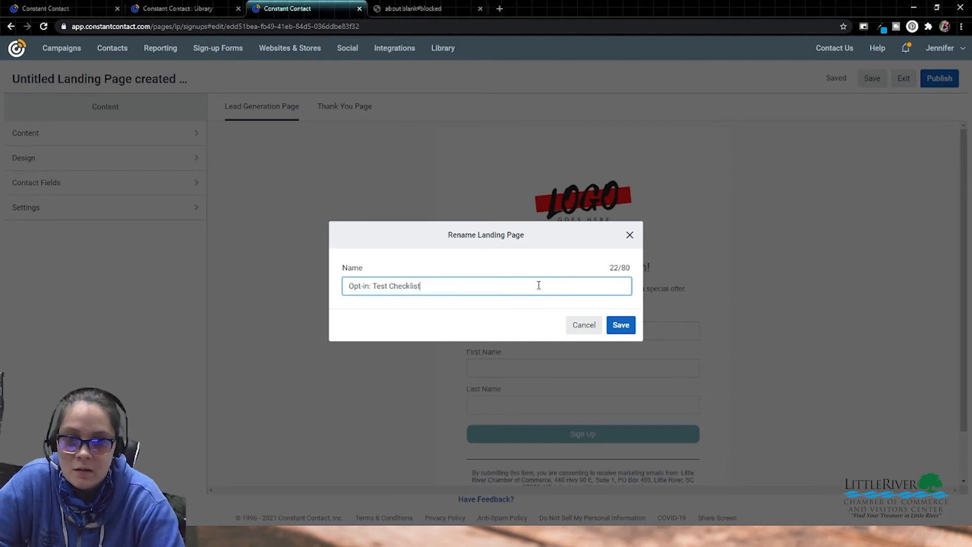
left_click(627, 326)
Step: Set the headline "Download our free Checklist for New Homeowners", a description explaining the lead magnet's benefits and contents, and the button text "Get the Checklist"
left_click(146, 144)
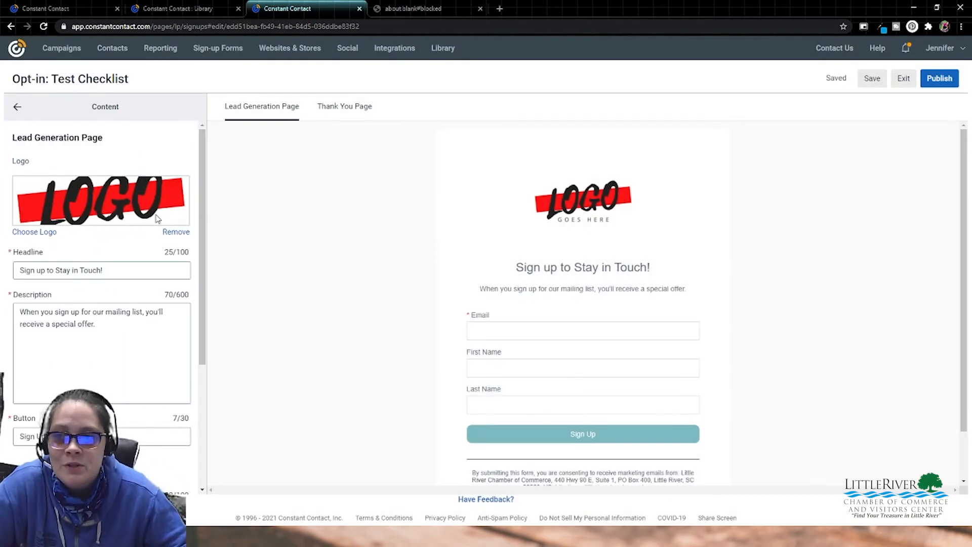
left_click_drag(152, 276, 6, 271)
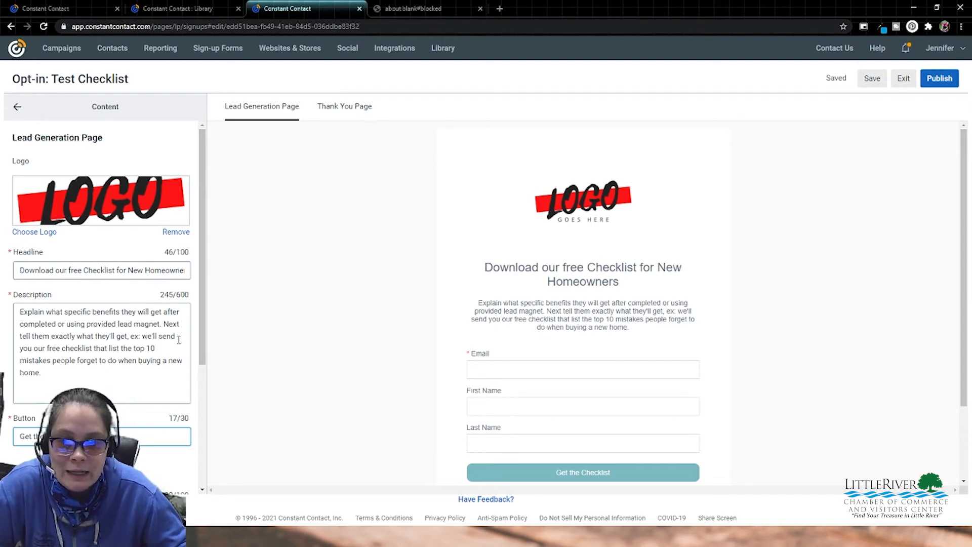
left_click_drag(126, 388, 13, 309)
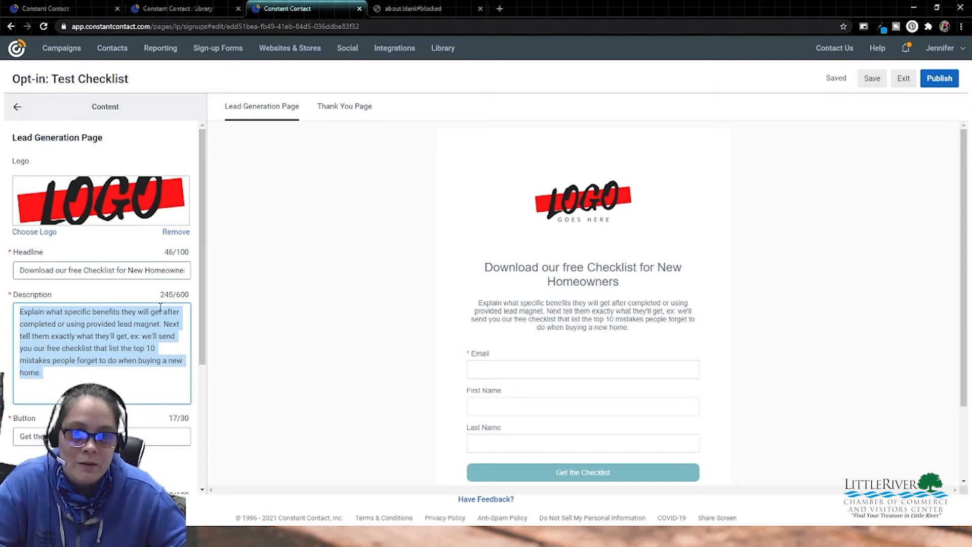
Step: Review the sign-up form preview with its consent footer and the content fields for the thank-you page
scroll(160, 307, "down", 2)
scroll(561, 394, "down", 2)
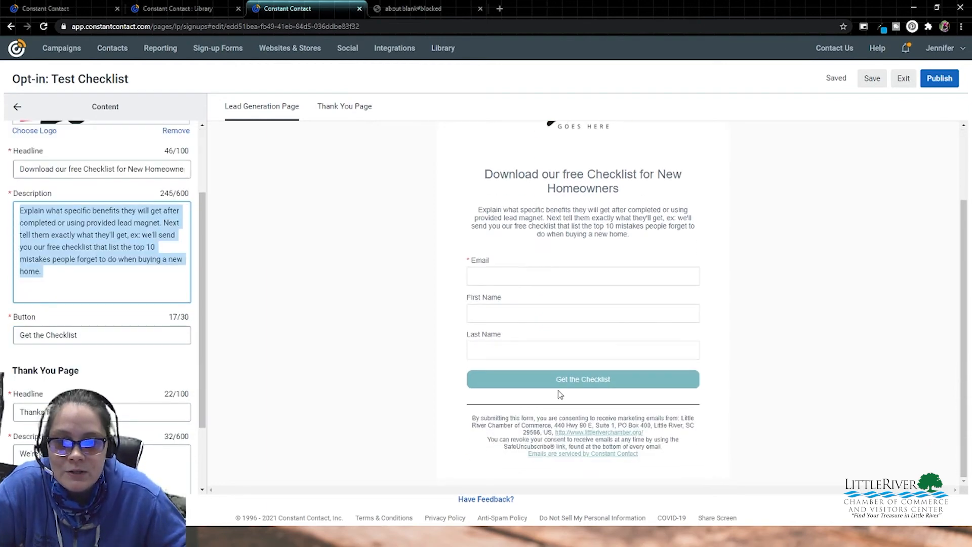
scroll(388, 374, "up", 1)
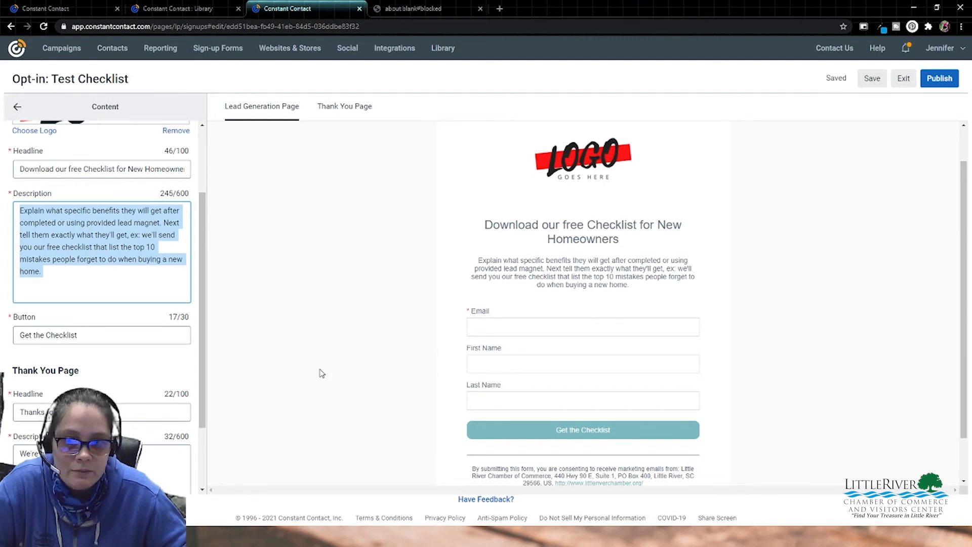
scroll(414, 376, "down", 1)
scroll(444, 375, "up", 2)
scroll(121, 369, "down", 1)
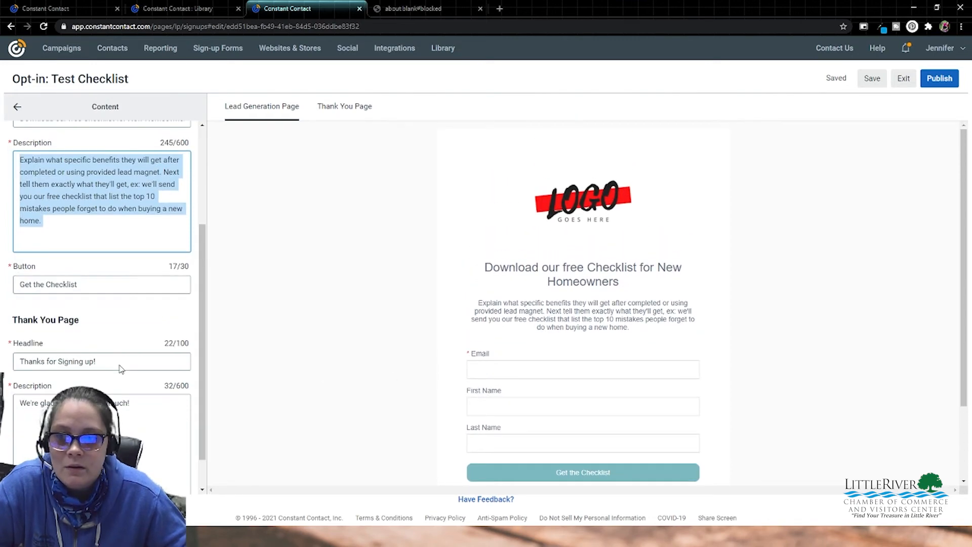
scroll(144, 266, "up", 3)
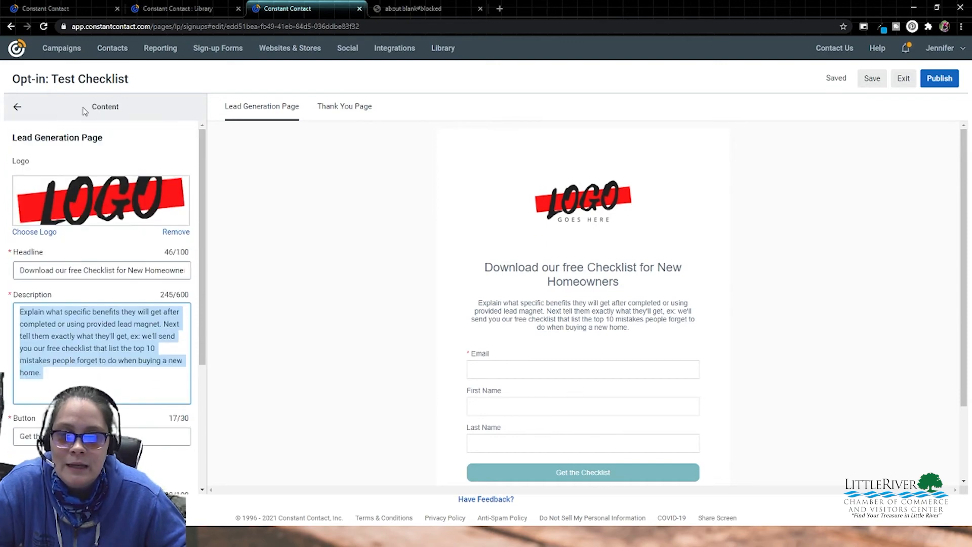
Step: Set the landing page's outer background color to light gray in the design settings
left_click(14, 111)
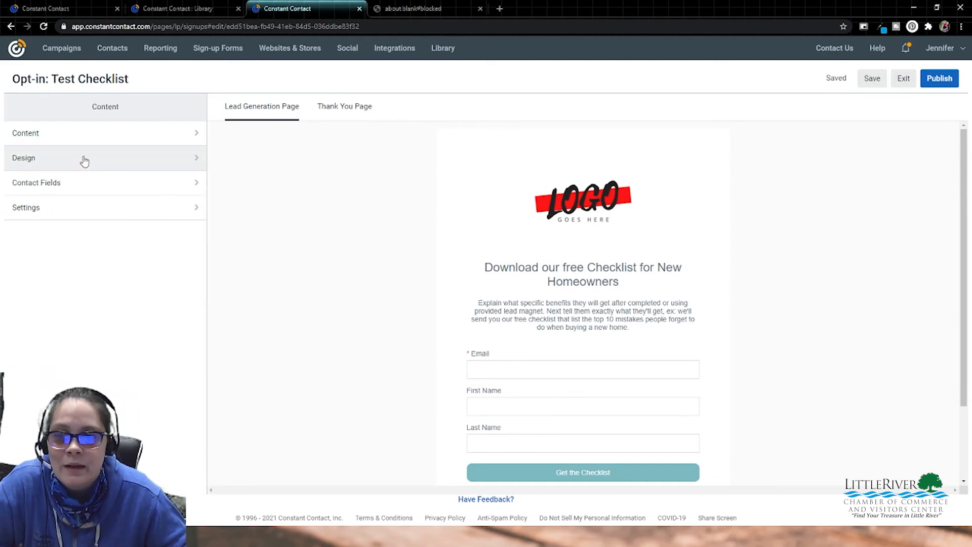
left_click(80, 162)
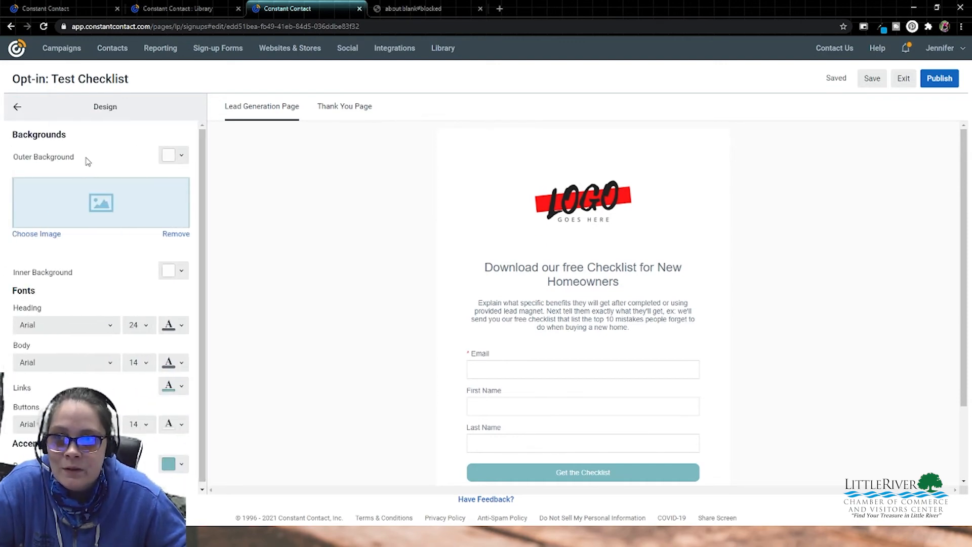
left_click(177, 163)
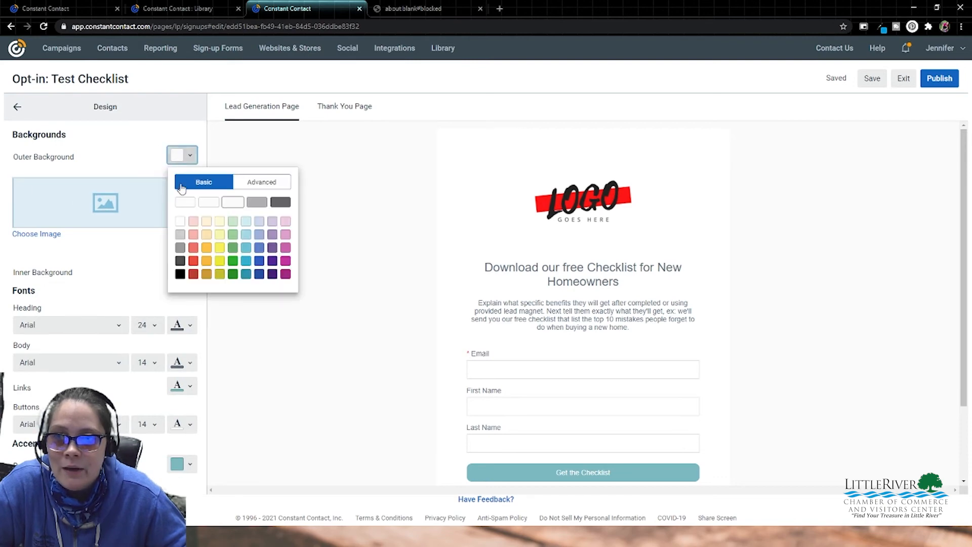
left_click(180, 238)
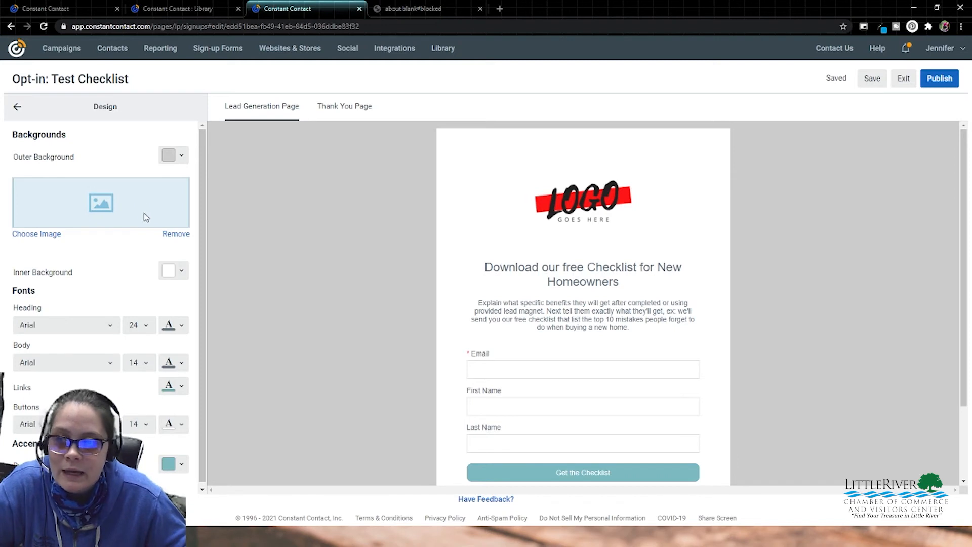
scroll(143, 212, "down", 1)
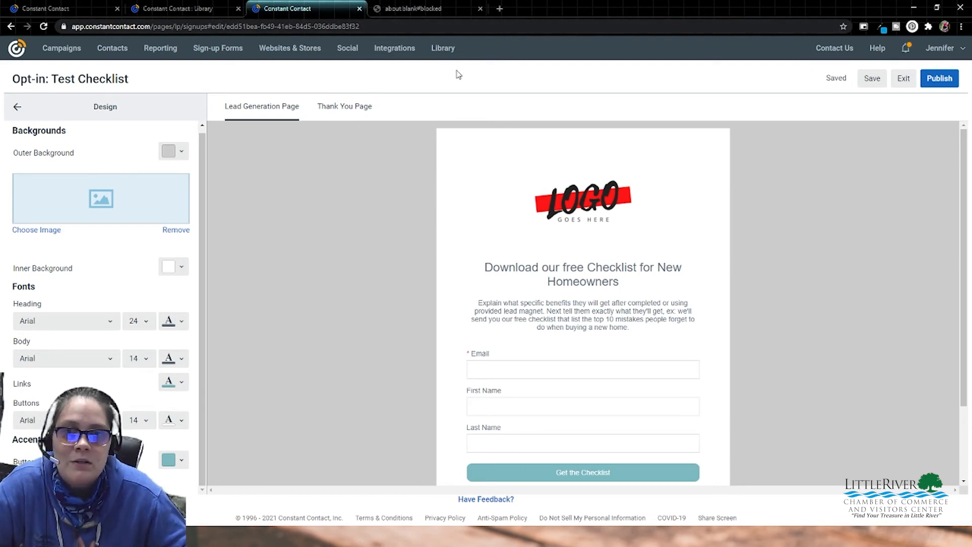
Step: Open officedepot.com in a new browser tab and bring up the Eye Dropper extension there
left_click(499, 9)
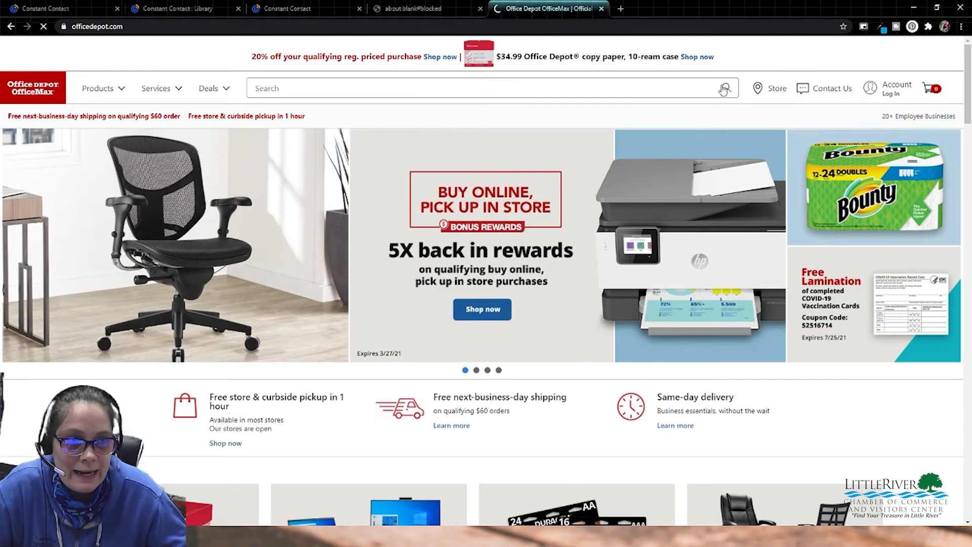
left_click(928, 26)
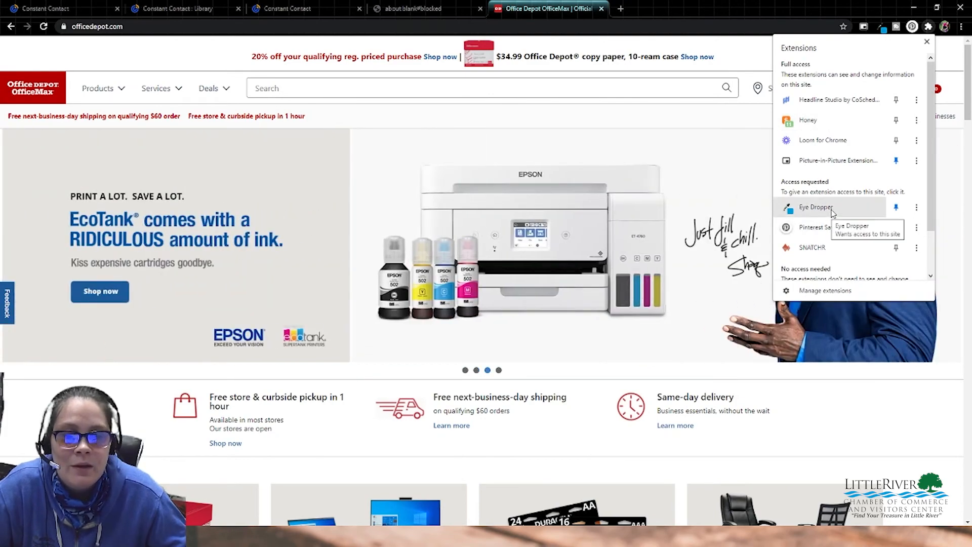
left_click(832, 210)
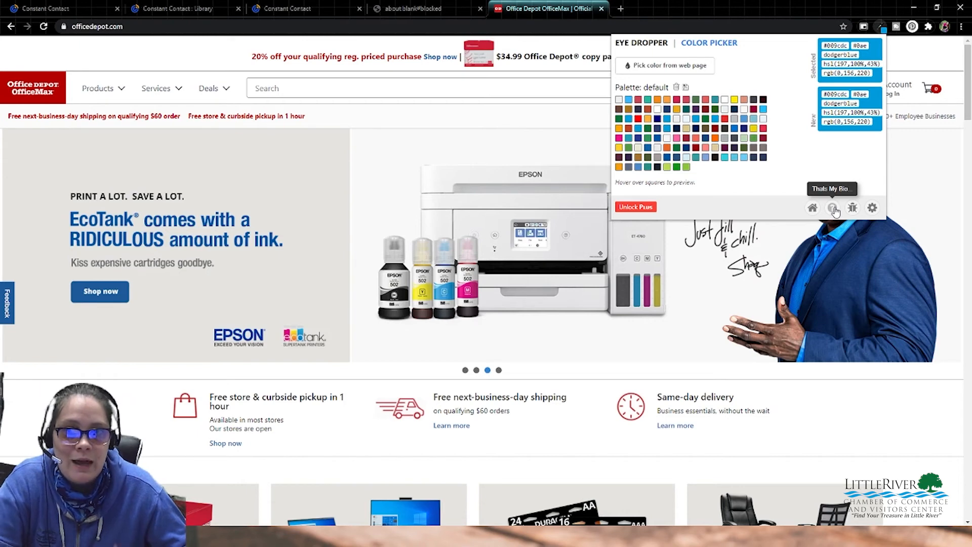
left_click(916, 31)
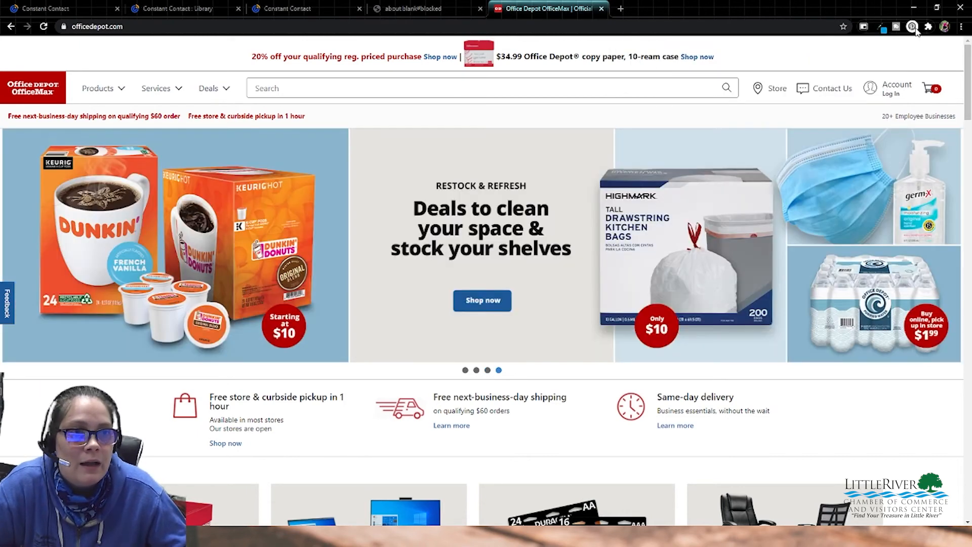
Step: Pick the dark red of the Office Depot OfficeMax logo from the web page with Eye Dropper and display its color codes
left_click(929, 28)
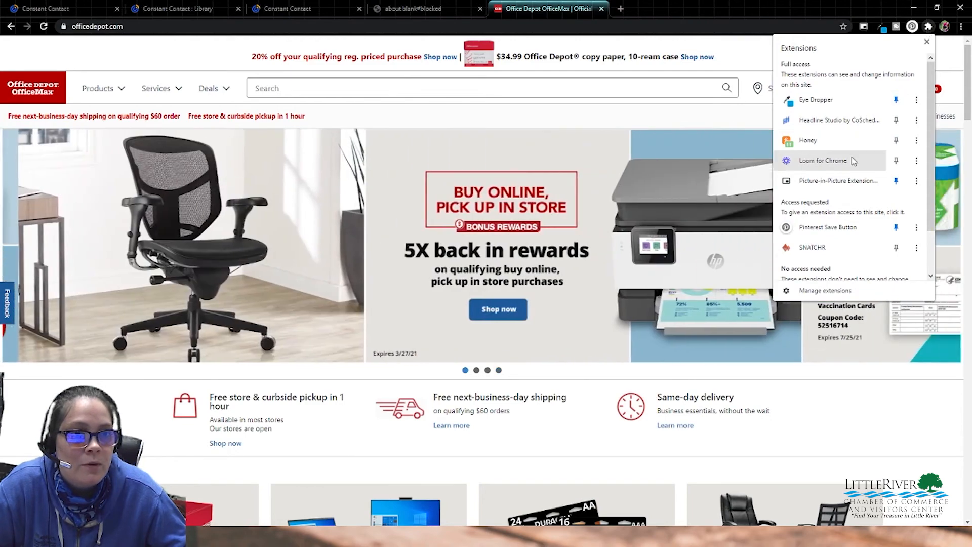
left_click(823, 100)
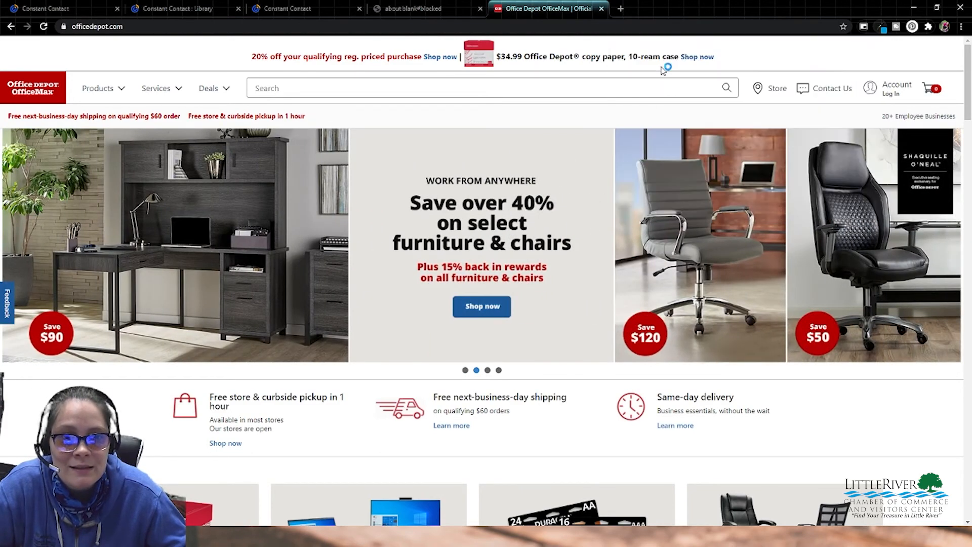
left_click(661, 66)
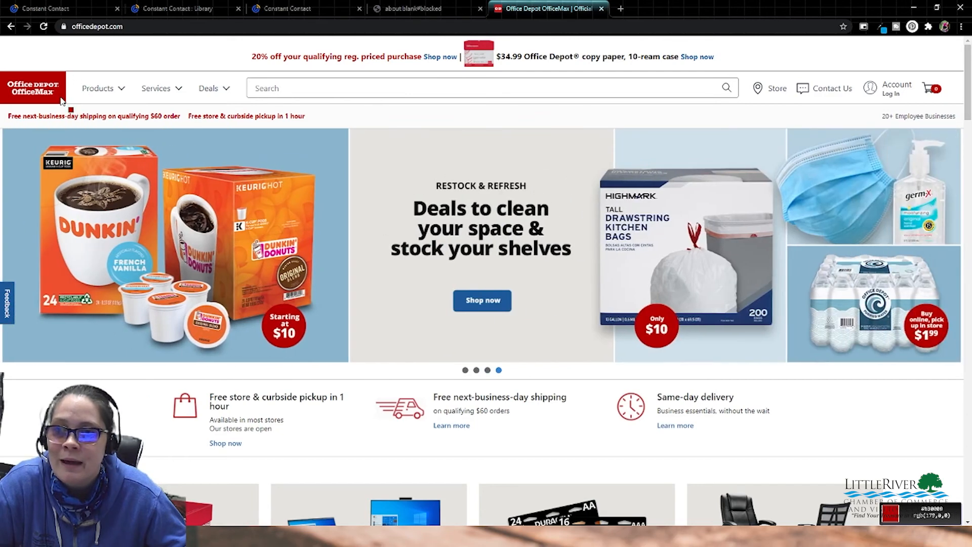
left_click(61, 99)
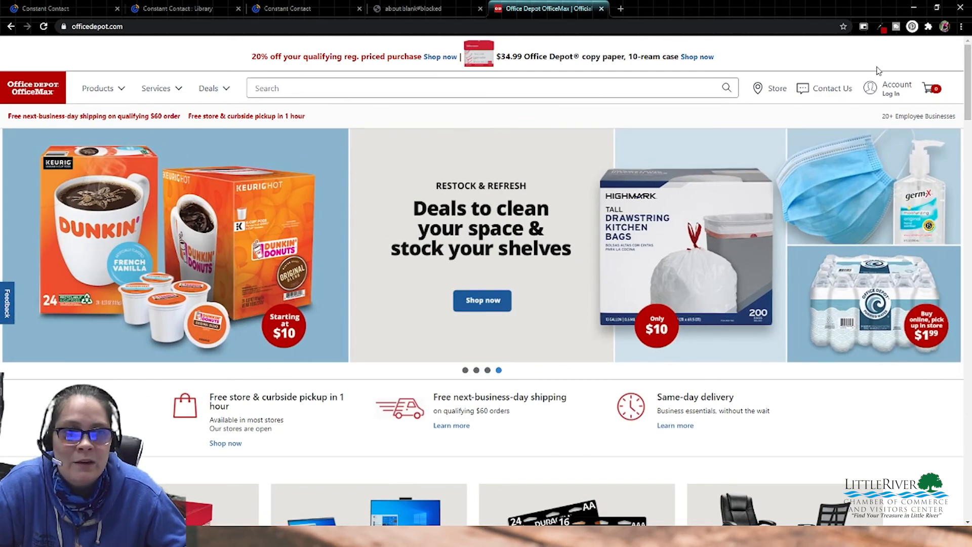
left_click(881, 27)
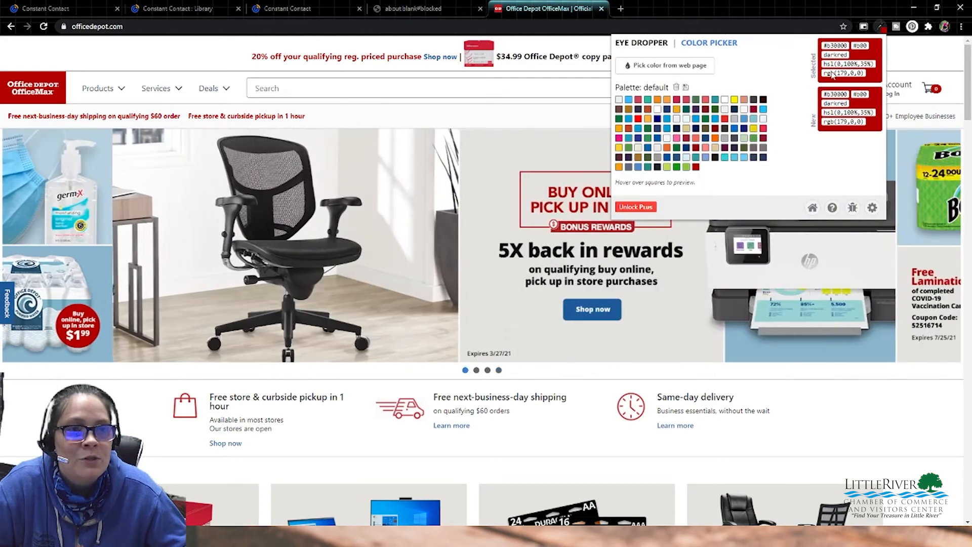
Step: Copy the selected dark red's hex code b30000 from Eye Dropper and switch back to the Opt-in: Test Checklist editor
left_click(837, 45)
left_click(827, 46)
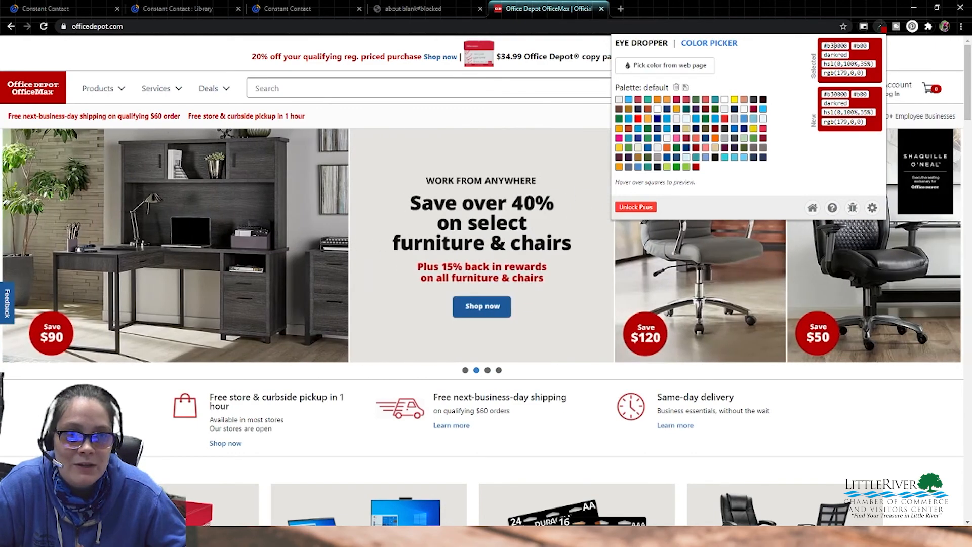
double_click(838, 46)
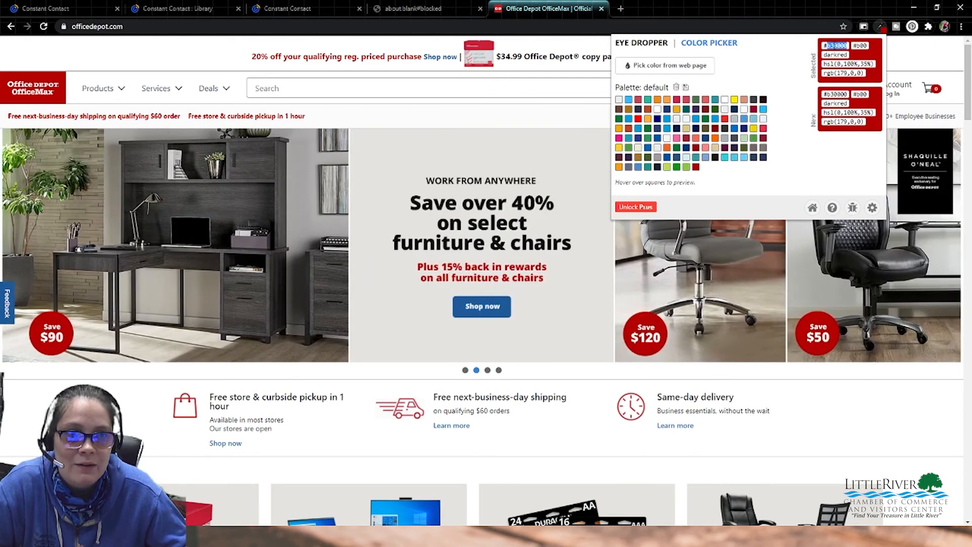
right_click(841, 49)
left_click(843, 53)
left_click(287, 9)
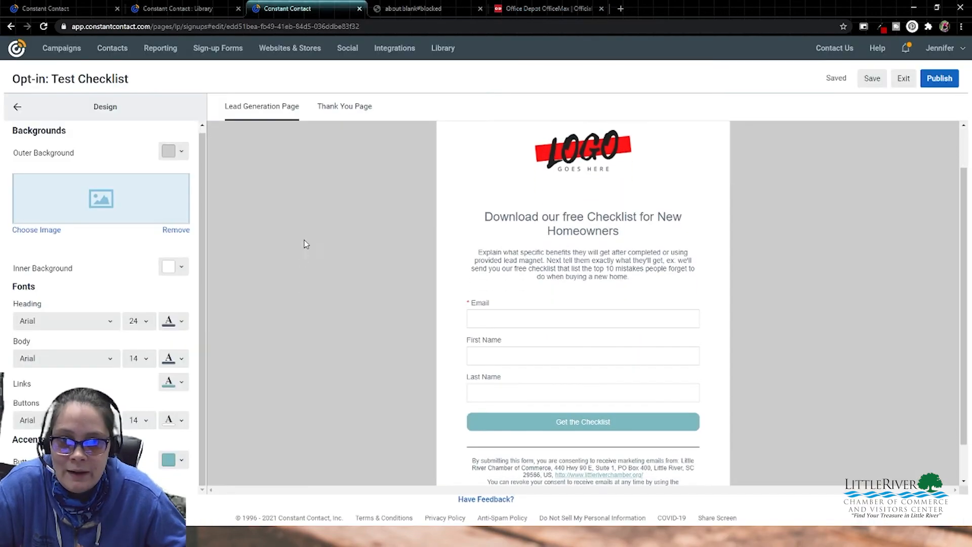
Step: Set the button accent color of the landing page to the copied hex value b30000
left_click(170, 464)
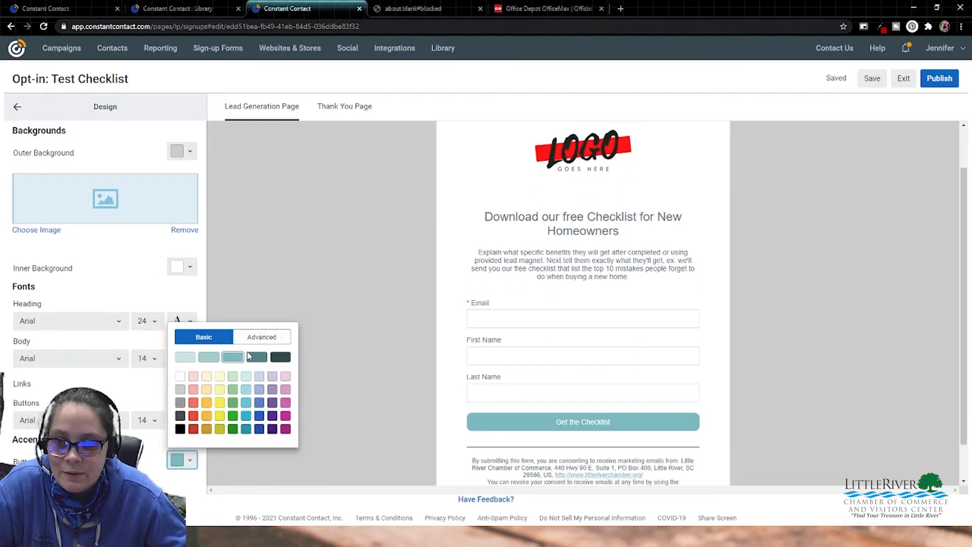
left_click(185, 357)
left_click(262, 336)
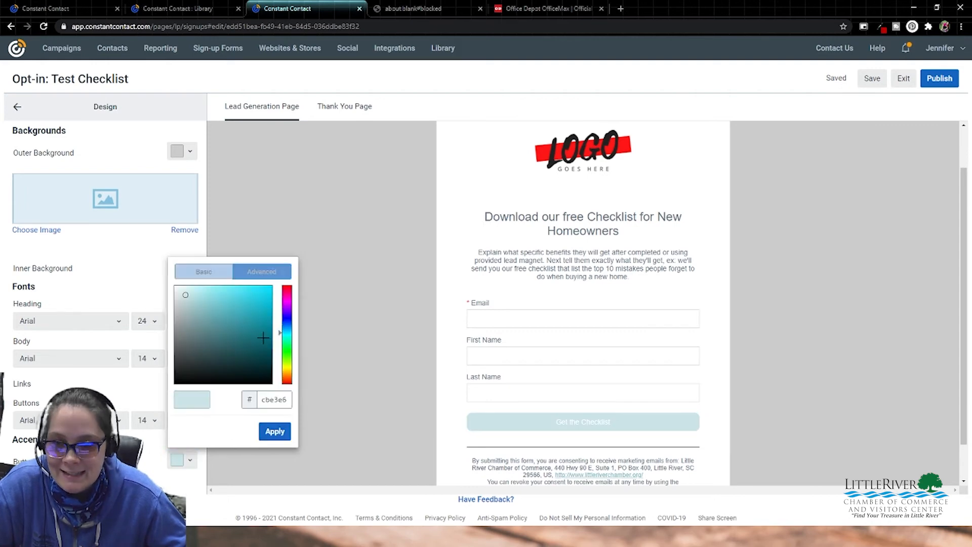
double_click(275, 399)
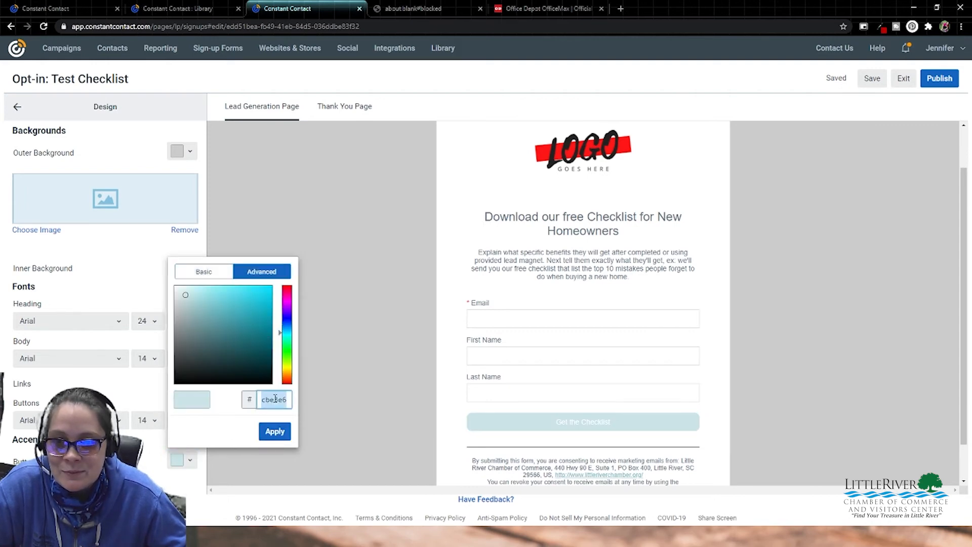
right_click(276, 399)
left_click(305, 294)
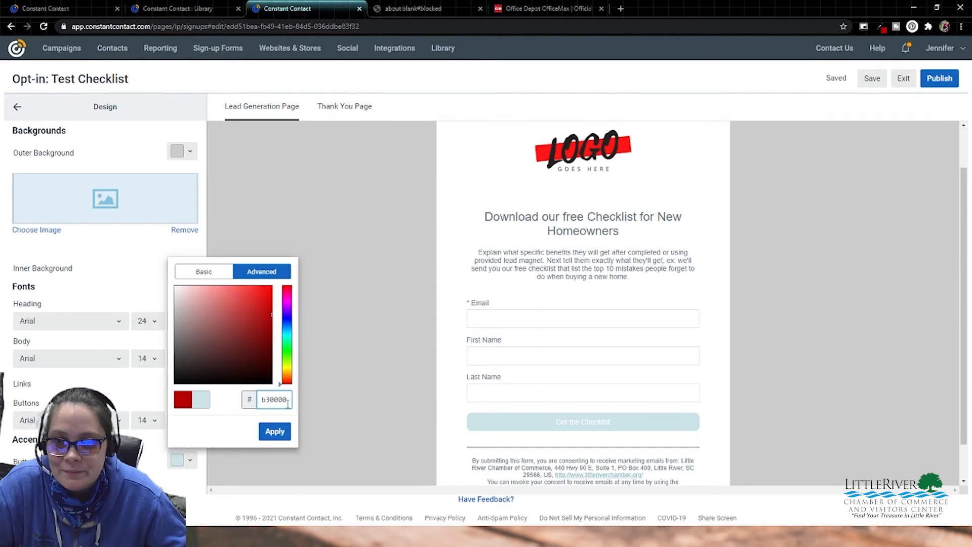
left_click(280, 430)
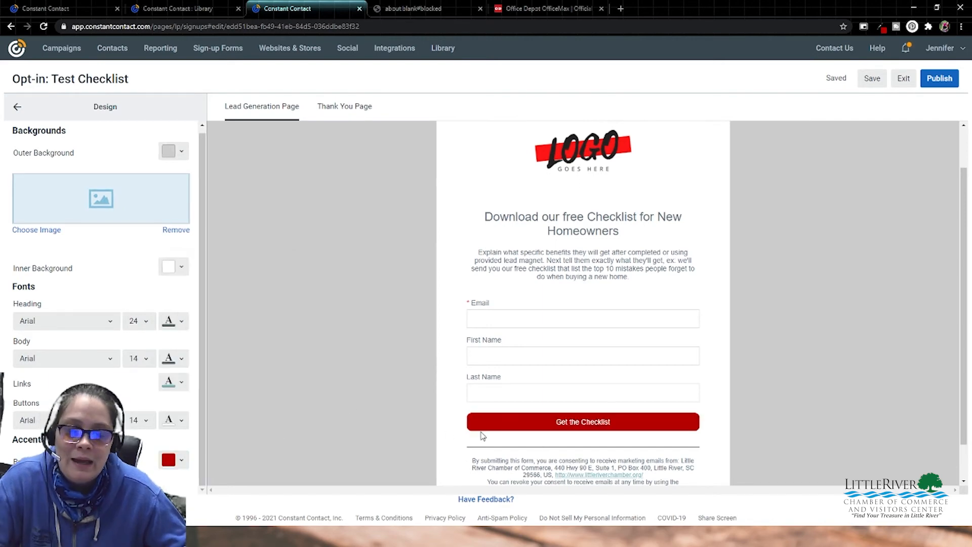
Step: Set the heading and body font colors of the landing page to black
left_click(183, 330)
left_click(181, 322)
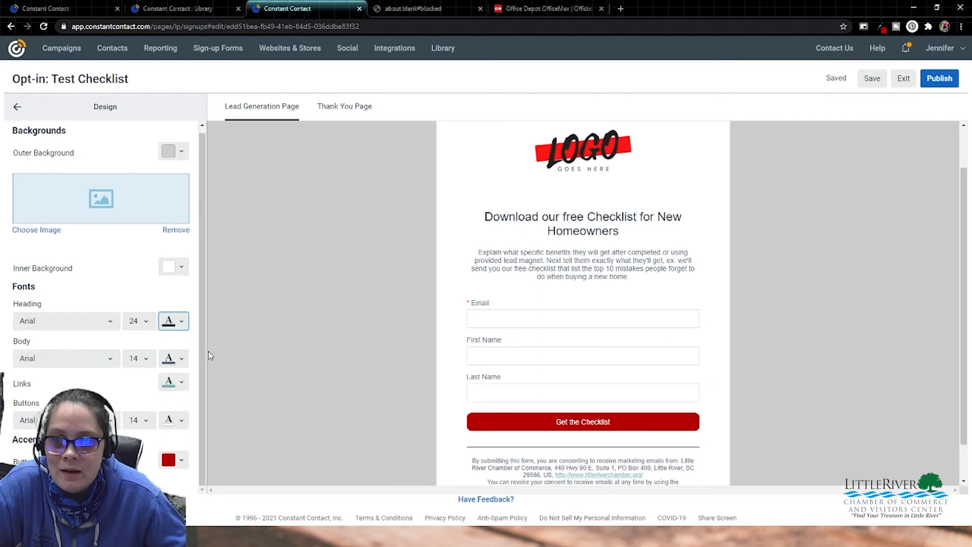
left_click(180, 360)
left_click(292, 403)
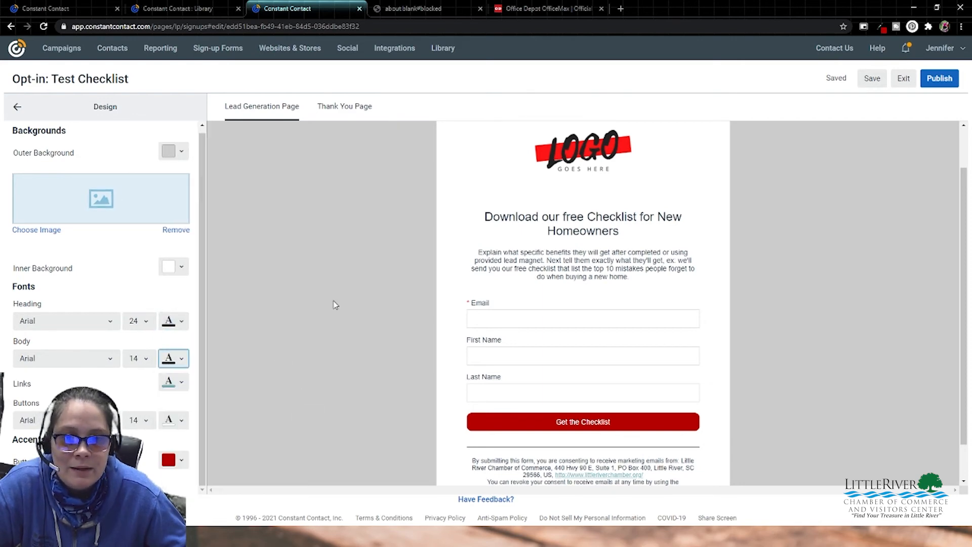
Step: Set the link font color to the copied hex value b30000
scroll(330, 323, "down", 1)
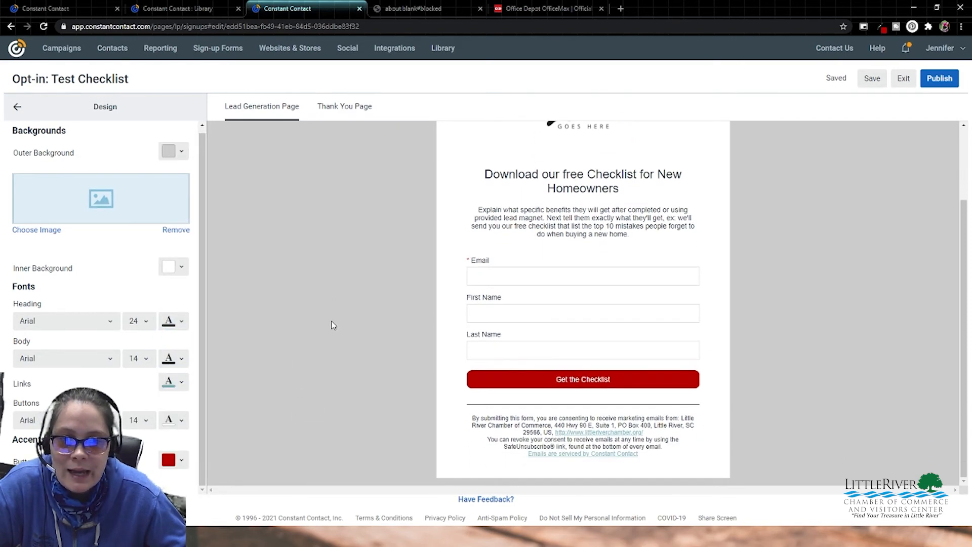
left_click(181, 382)
left_click(246, 422)
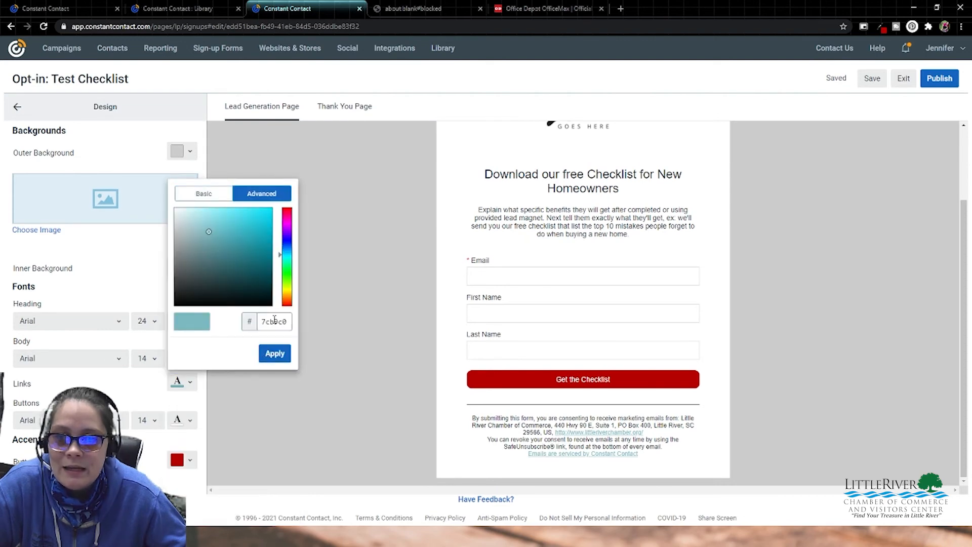
double_click(274, 321)
right_click(276, 321)
left_click(294, 386)
left_click(275, 353)
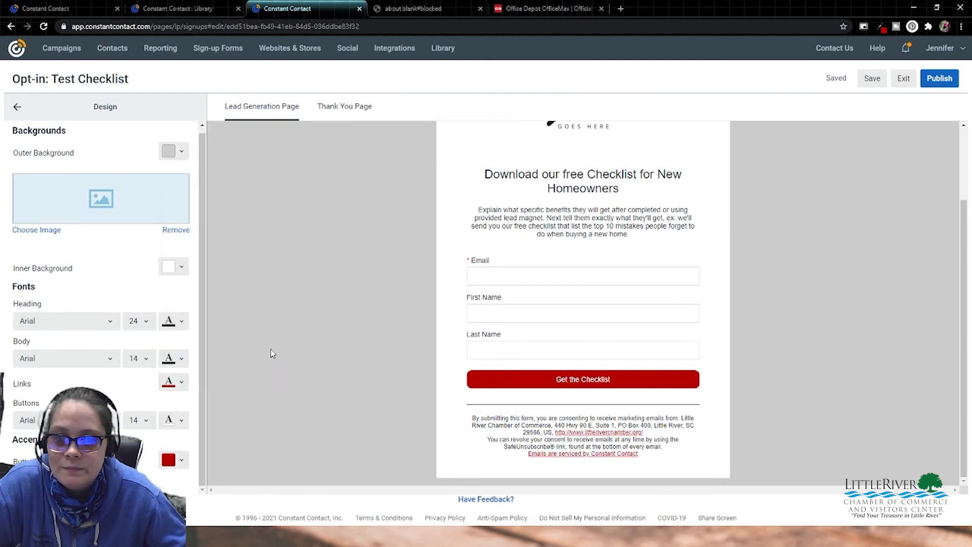
Step: Examine the landing page's content settings and the headline and description text of the thank-you page
scroll(350, 353, "up", 2)
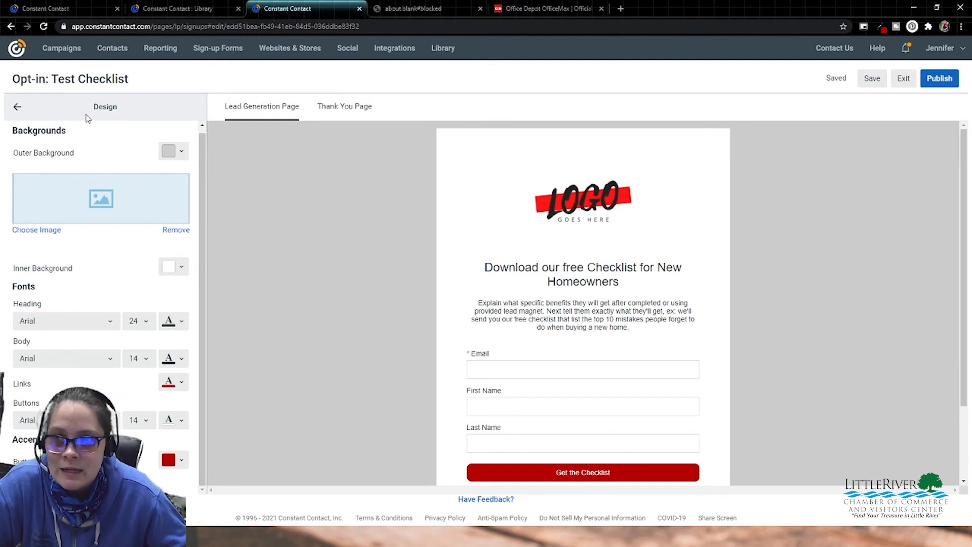
left_click(18, 109)
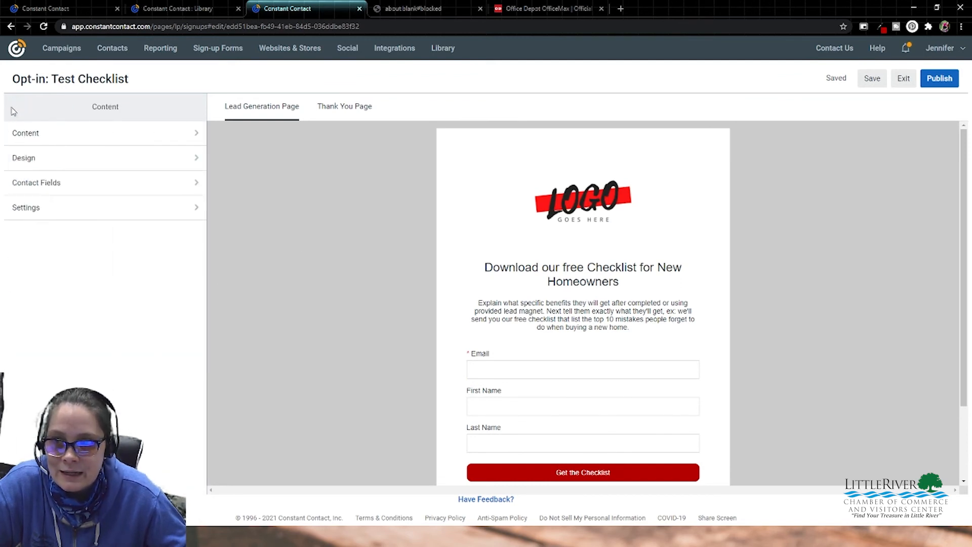
left_click(61, 140)
scroll(75, 251, "down", 5)
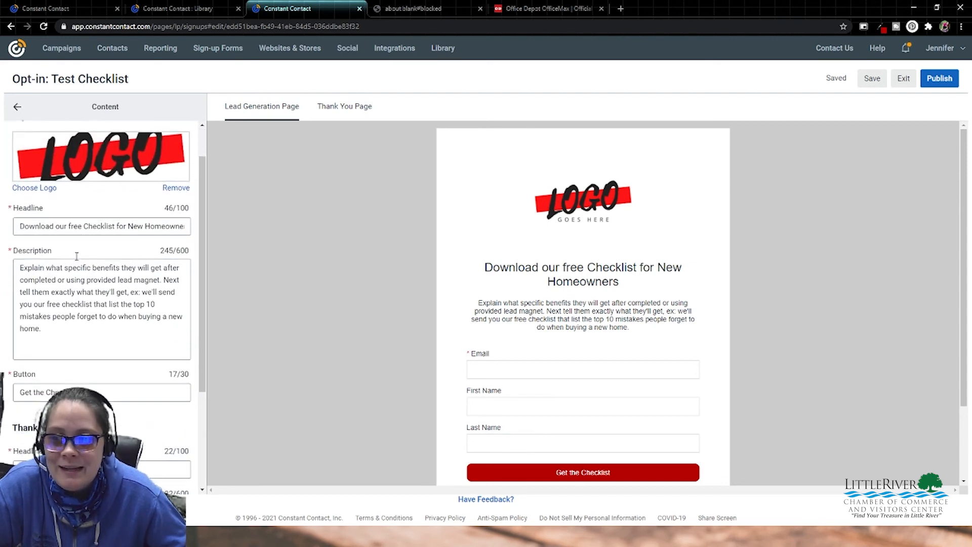
left_click(334, 107)
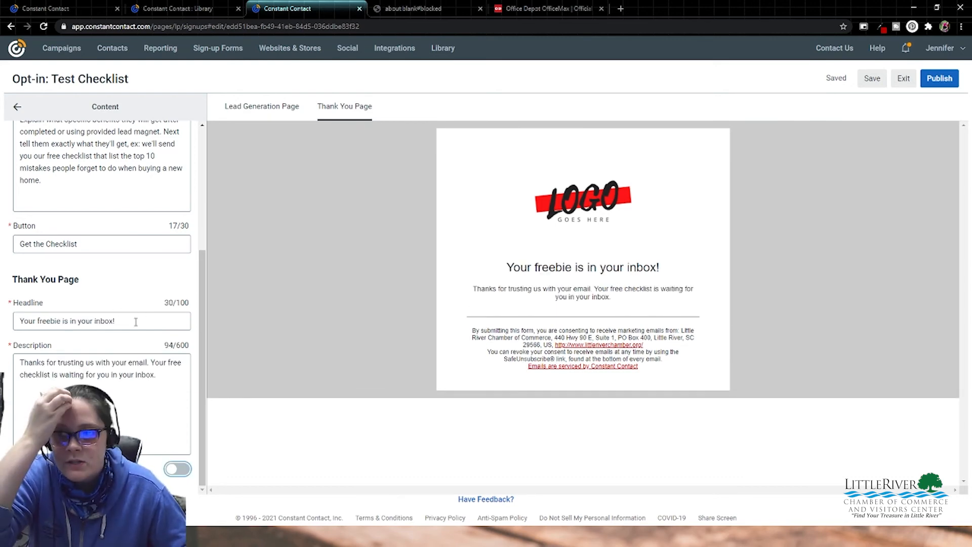
left_click(122, 319)
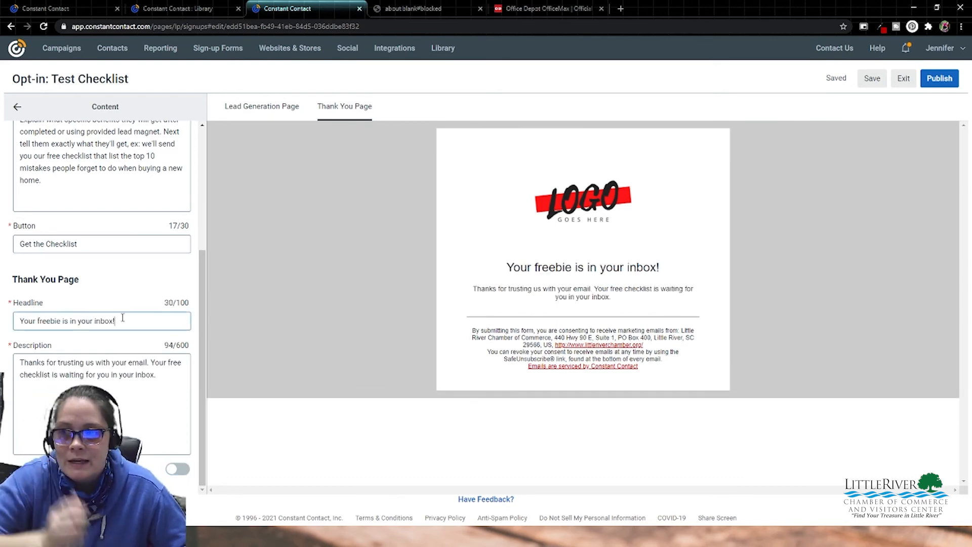
key("ctrl+a")
left_click(174, 380)
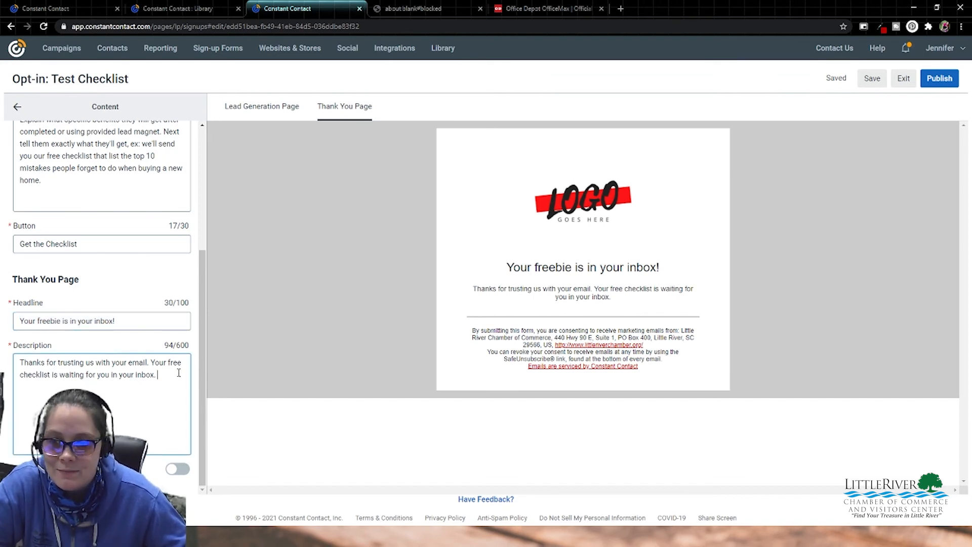
key("ctrl+a")
left_click(169, 382)
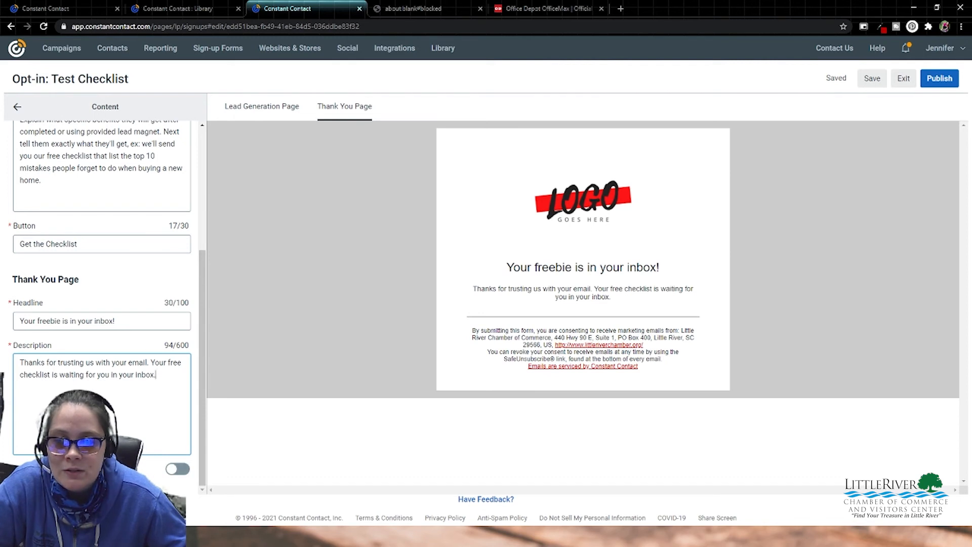
Step: Enable the download/redirect link on the thank-you page and paste in the file URL copied from the TEST PDF in the library
left_click(177, 470)
scroll(168, 436, "down", 2)
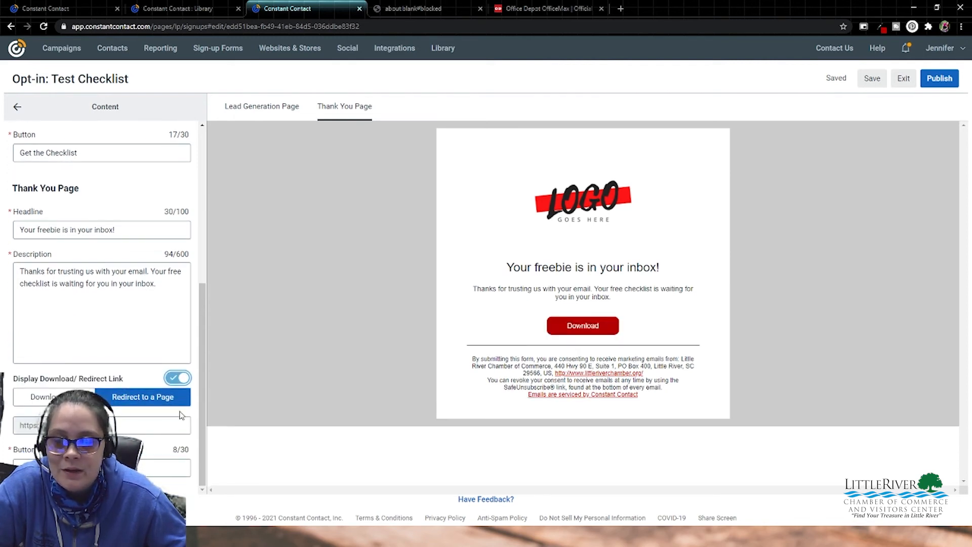
left_click(181, 6)
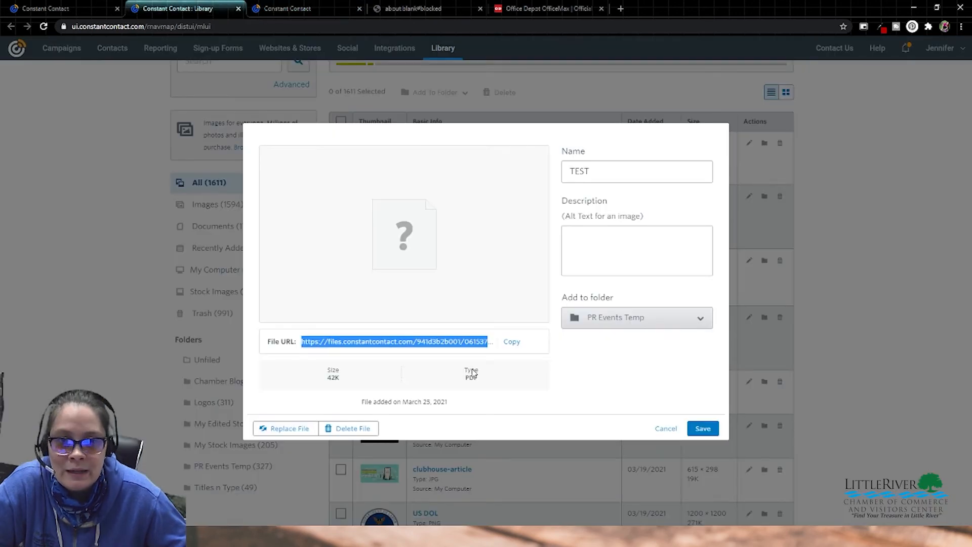
left_click(512, 341)
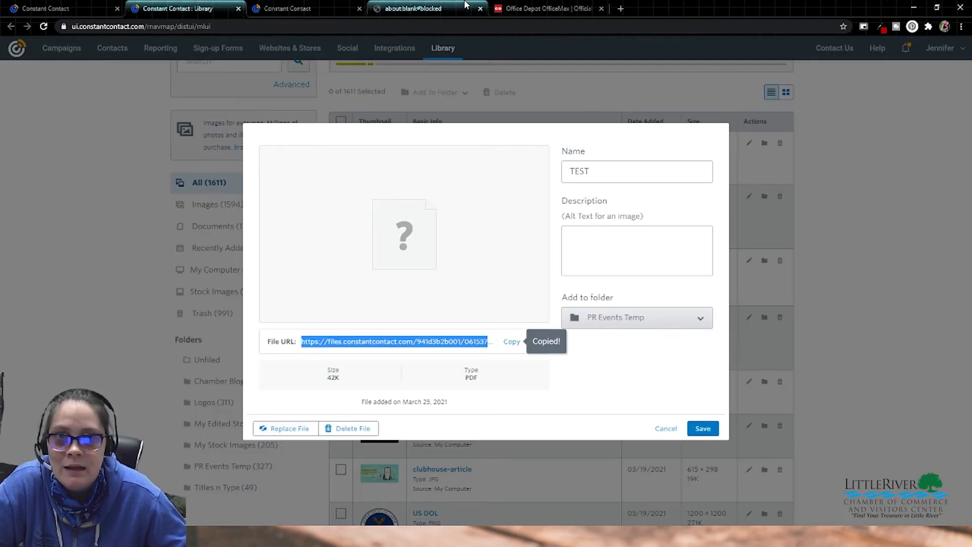
left_click(287, 8)
right_click(106, 425)
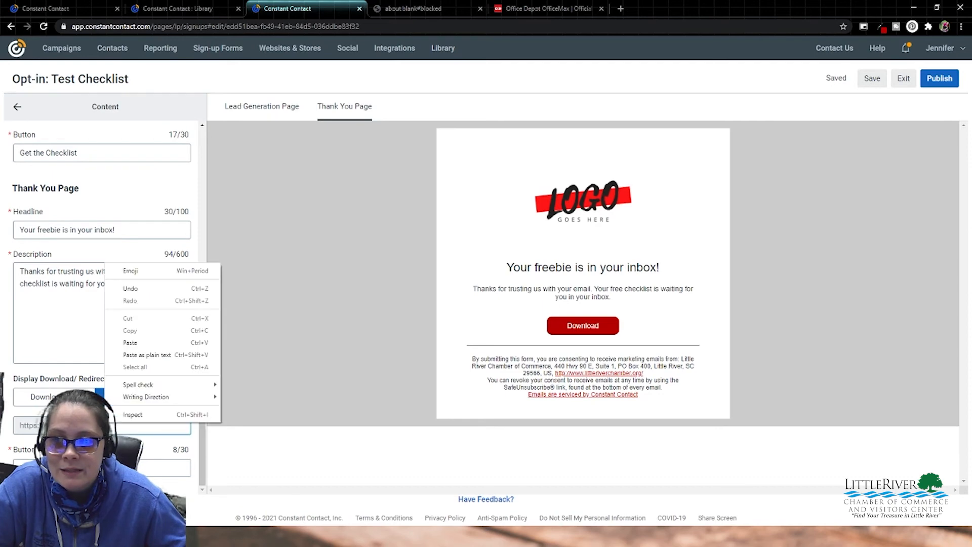
left_click(136, 343)
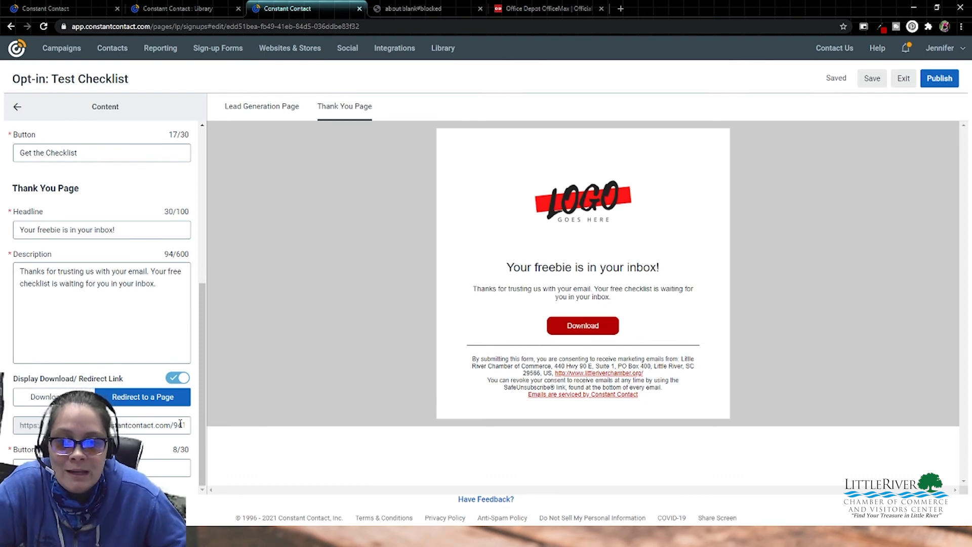
Step: Change the thank-you page's button label to "Watch Now"
double_click(147, 459)
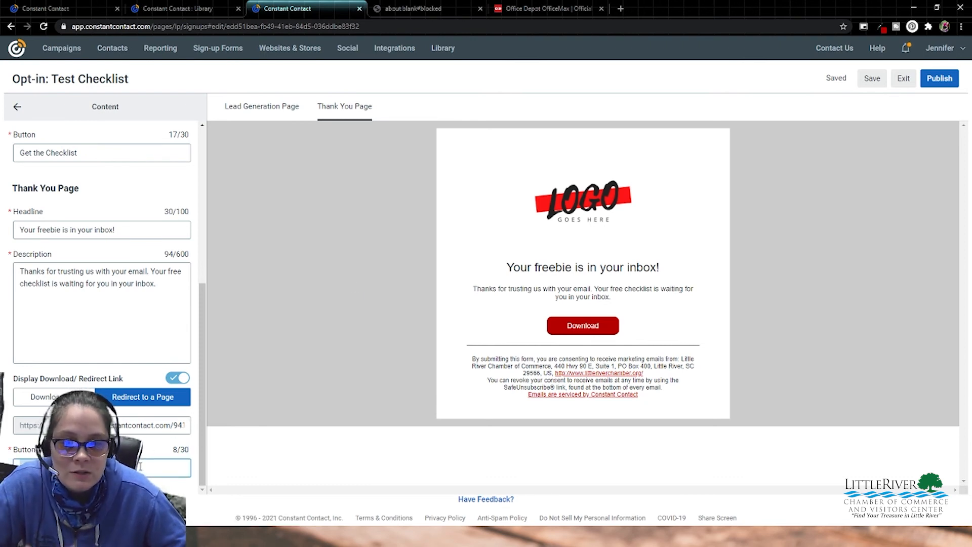
type("W")
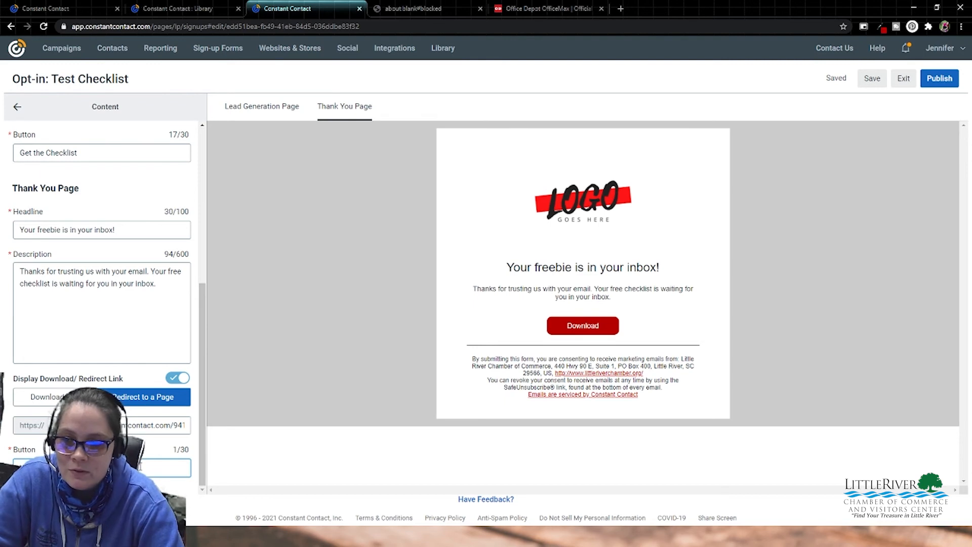
type("atch Now")
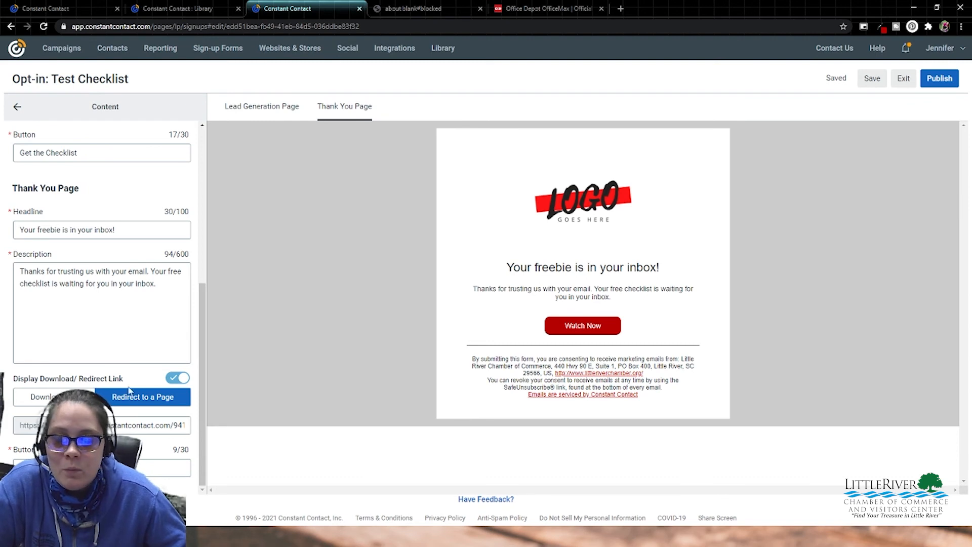
Step: Clear the URL from the thank-you page's redirect link
left_click(139, 425)
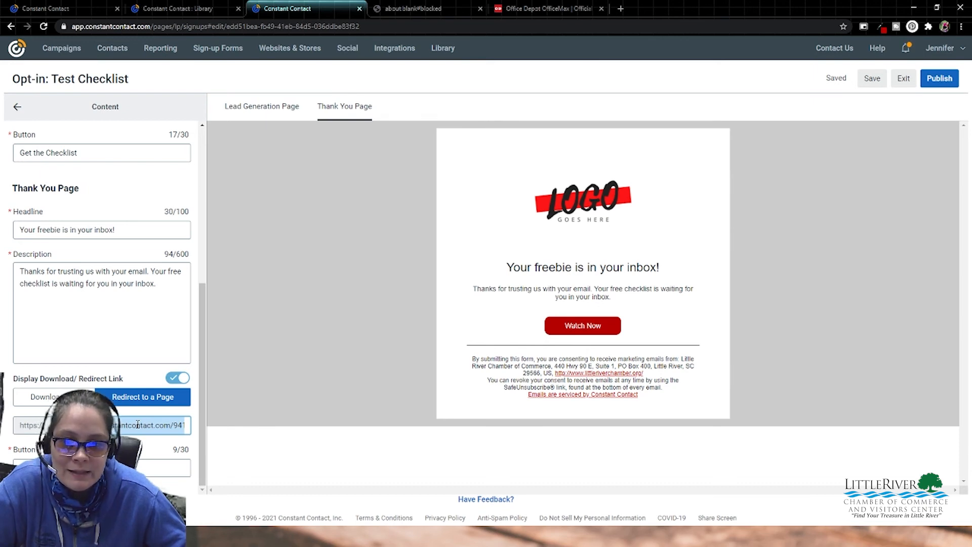
key("BackSpace")
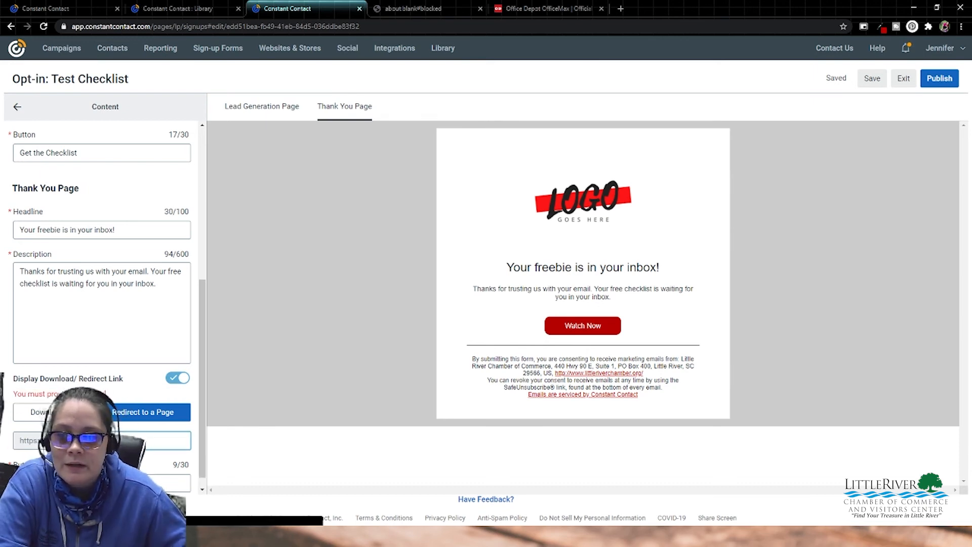
key("Tab")
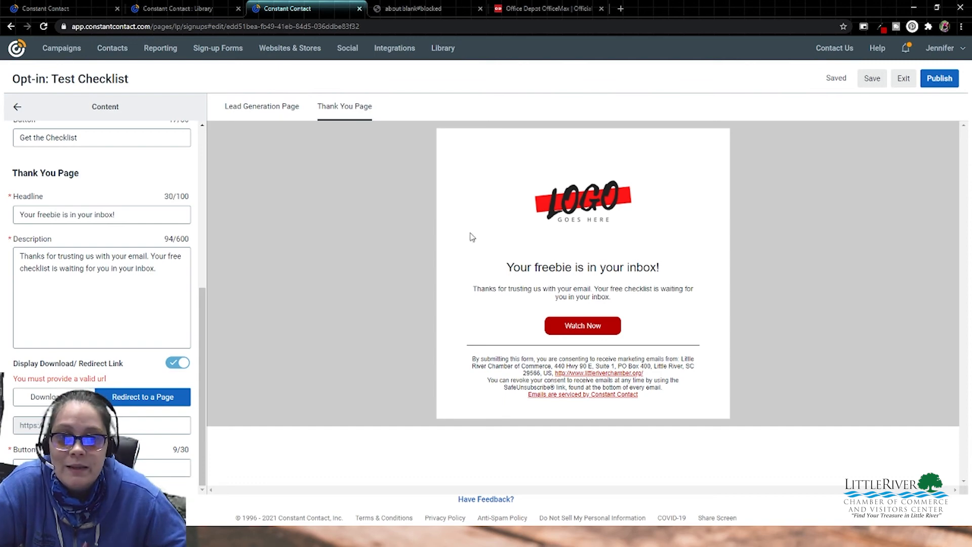
Step: Remove the Last Name field from the sign-up form's contact fields
left_click(17, 107)
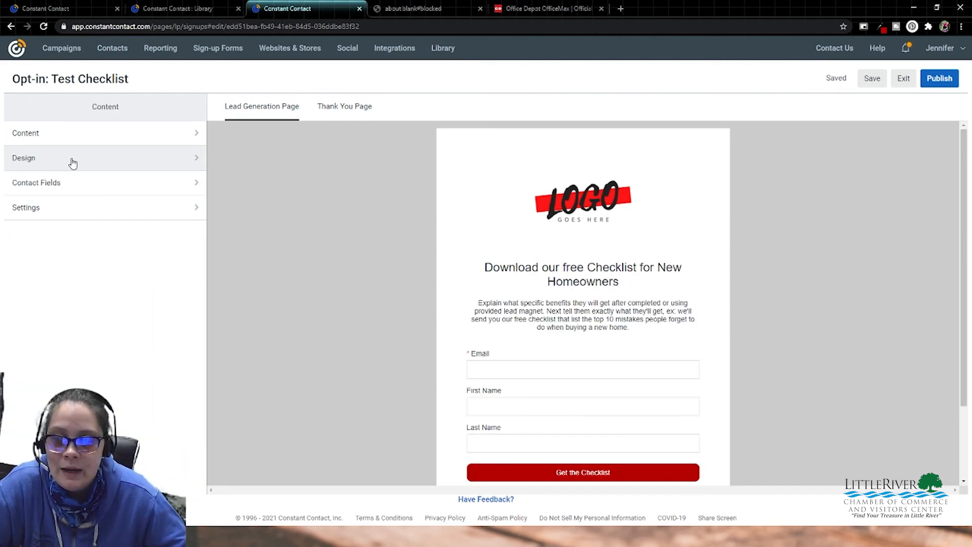
left_click(79, 187)
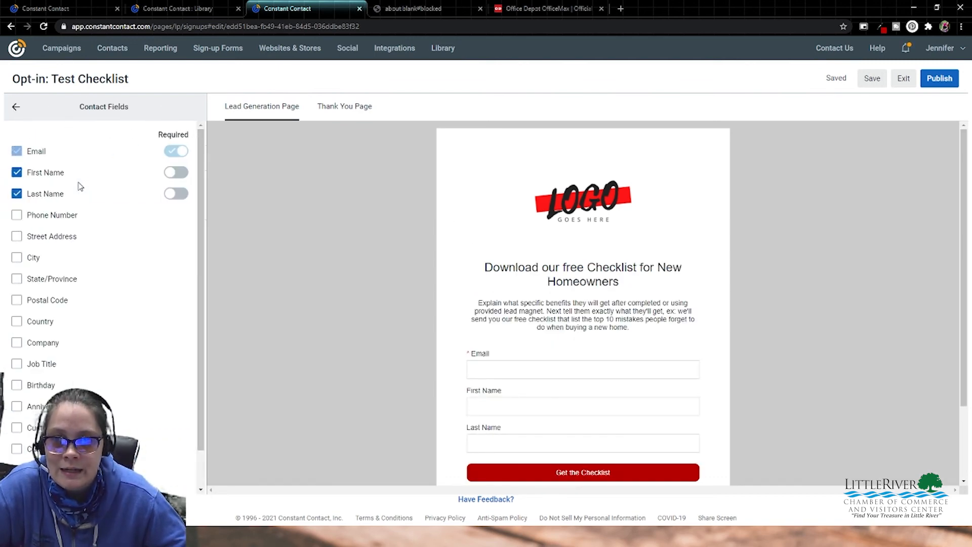
scroll(336, 220, "down", 2)
scroll(336, 220, "up", 1)
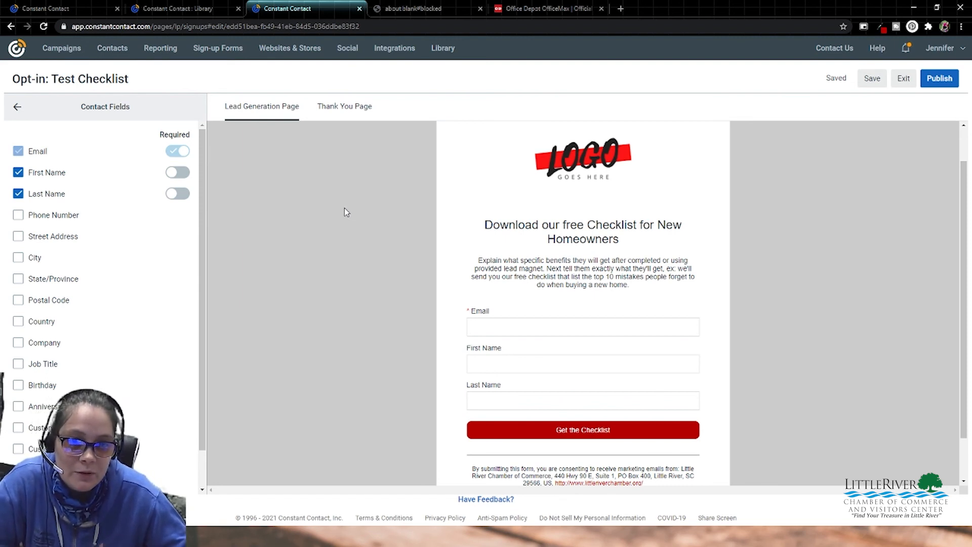
left_click(21, 195)
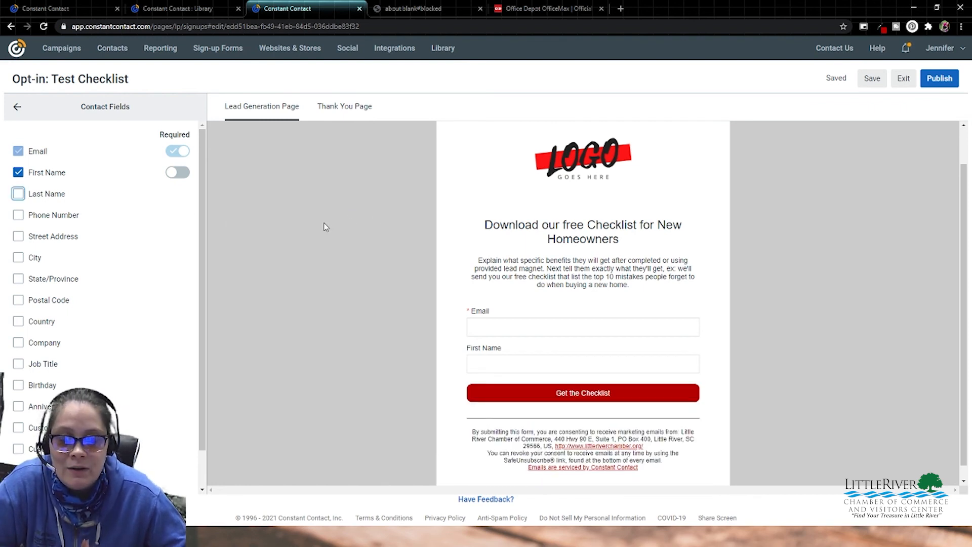
left_click(489, 326)
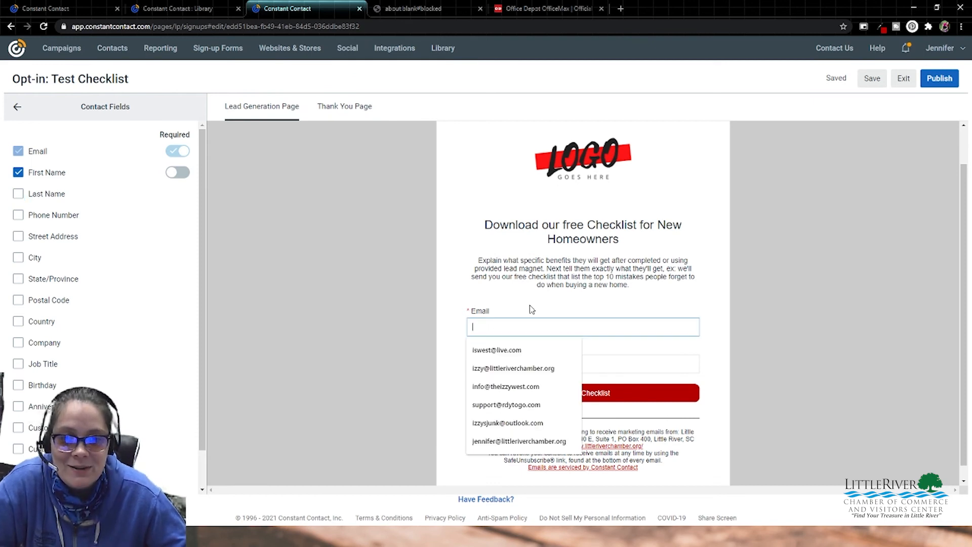
left_click(431, 318)
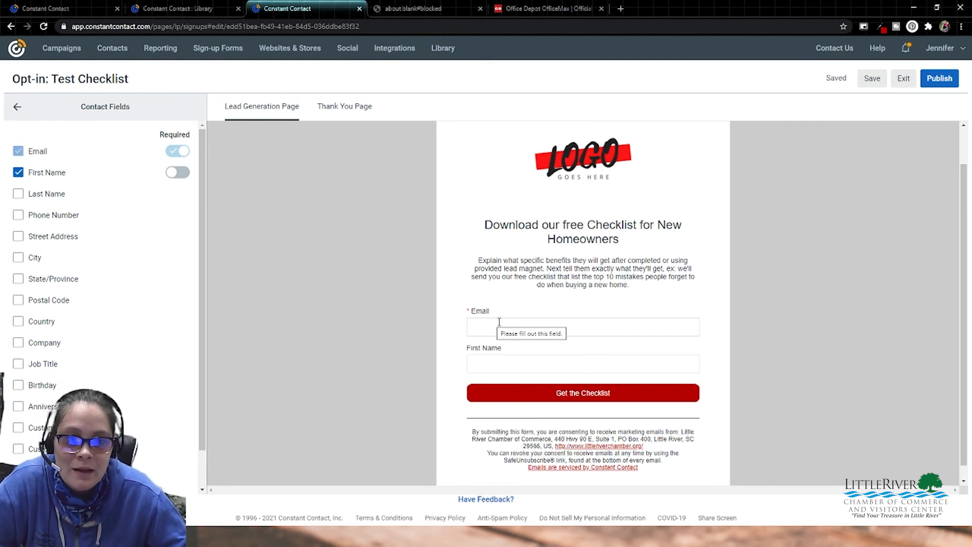
scroll(395, 294, "up", 1)
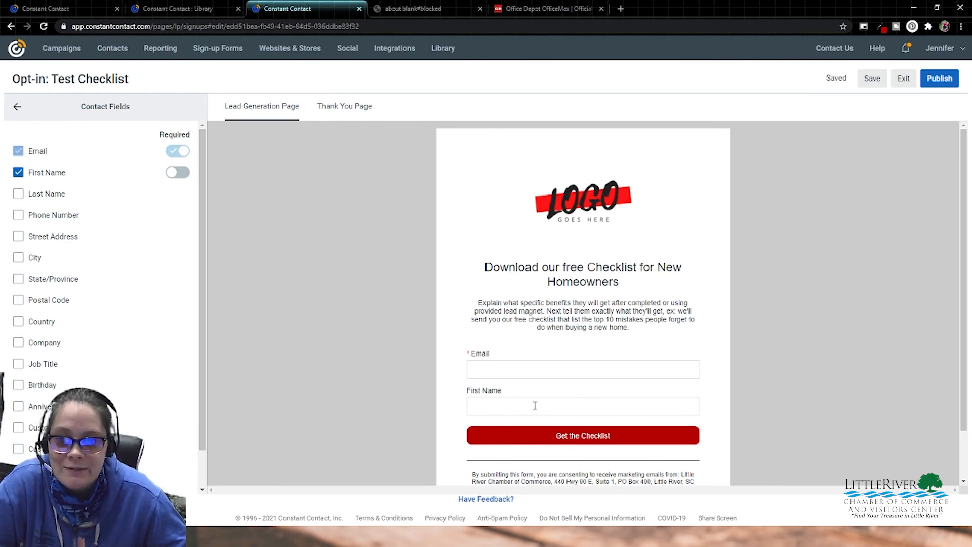
scroll(159, 322, "down", 1)
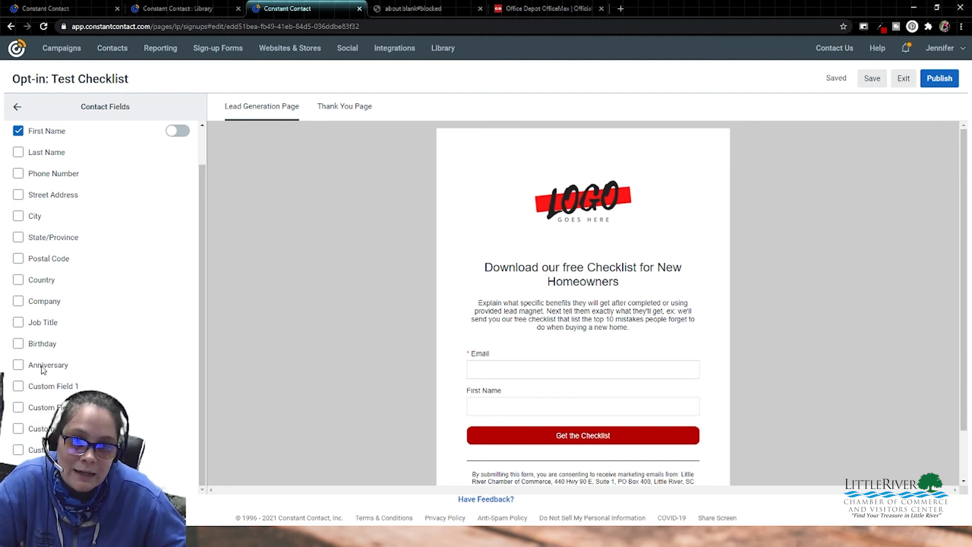
scroll(64, 375, "up", 1)
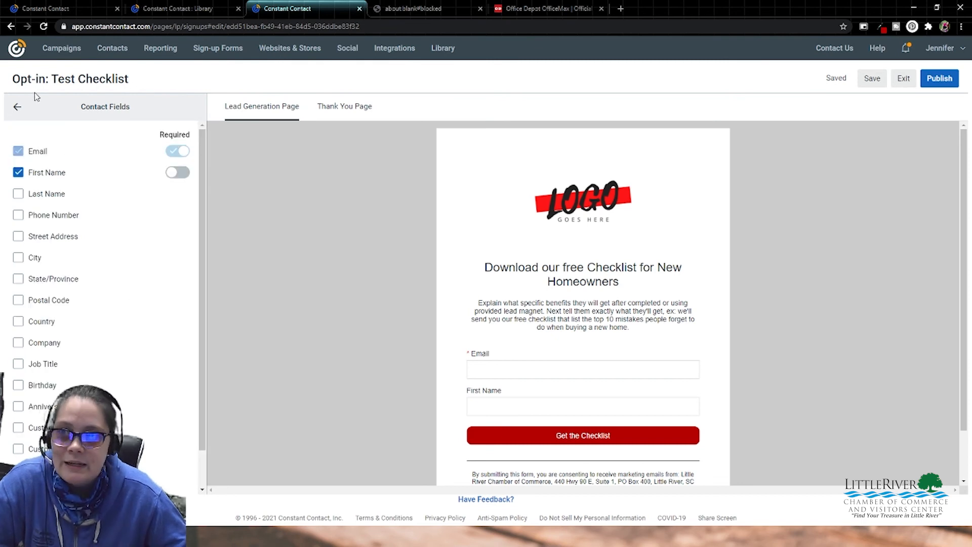
Step: Set the landing page to save new sign-up contacts to the "Opt-in: test checklist" list
left_click(17, 109)
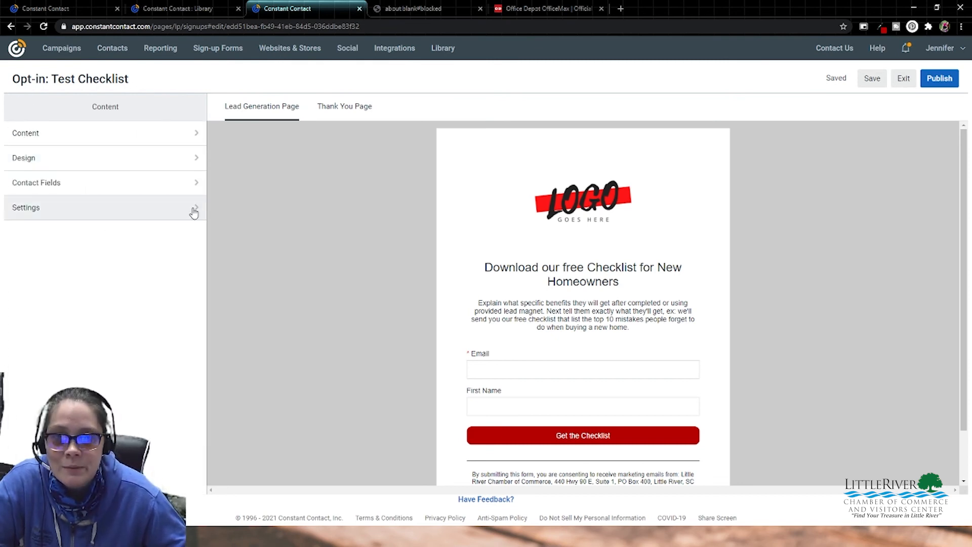
left_click(194, 210)
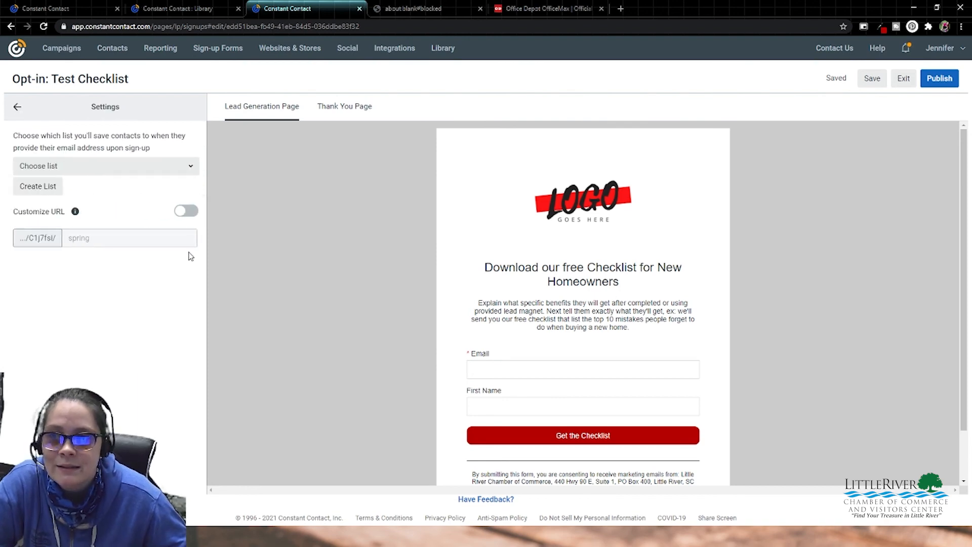
left_click(68, 169)
scroll(152, 253, "down", 5)
left_click(193, 220)
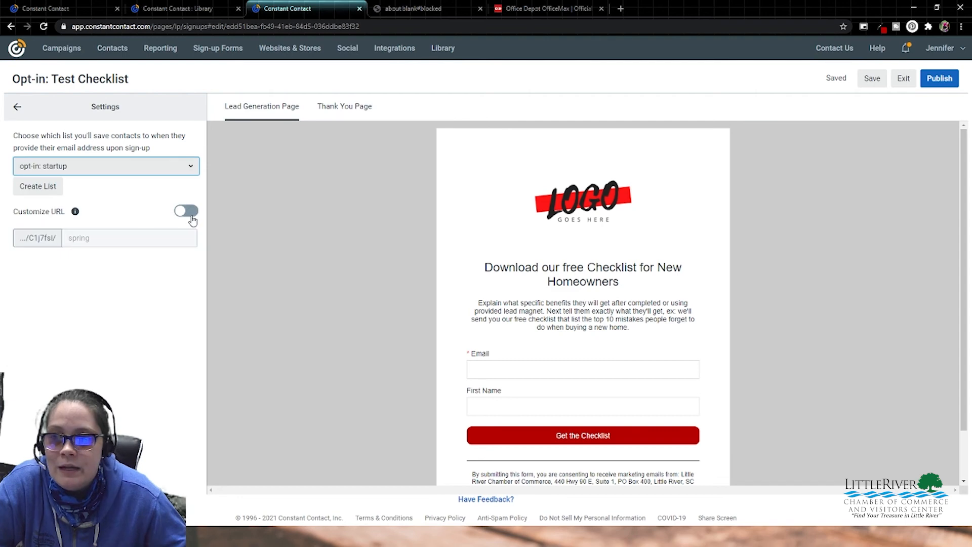
Step: Try the custom URL ending "testtesttest" for the landing page and switch URL customization back off
left_click(187, 211)
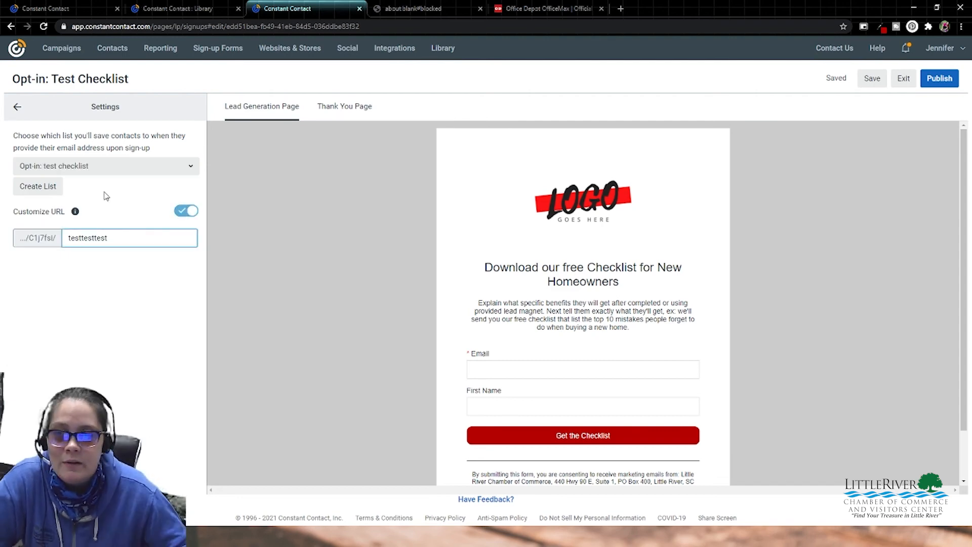
left_click_drag(141, 239, 65, 242)
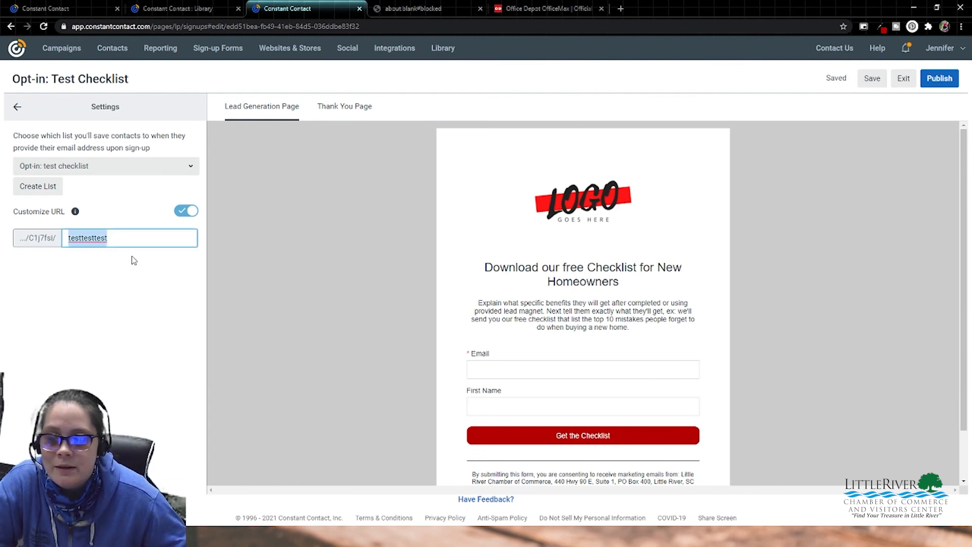
left_click(188, 211)
Step: Review the thank-you page, the lead generation page and the landing page's contact list setting
left_click(16, 107)
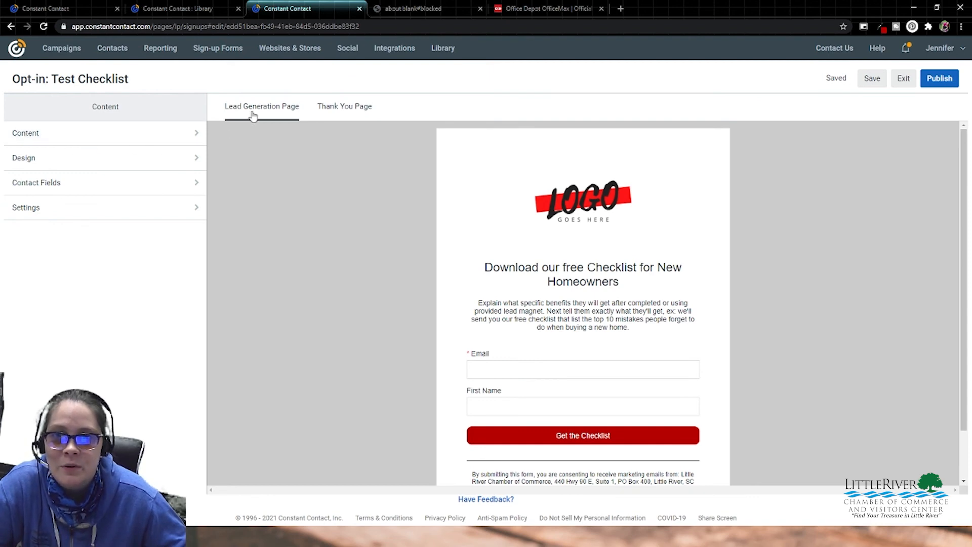
left_click(362, 107)
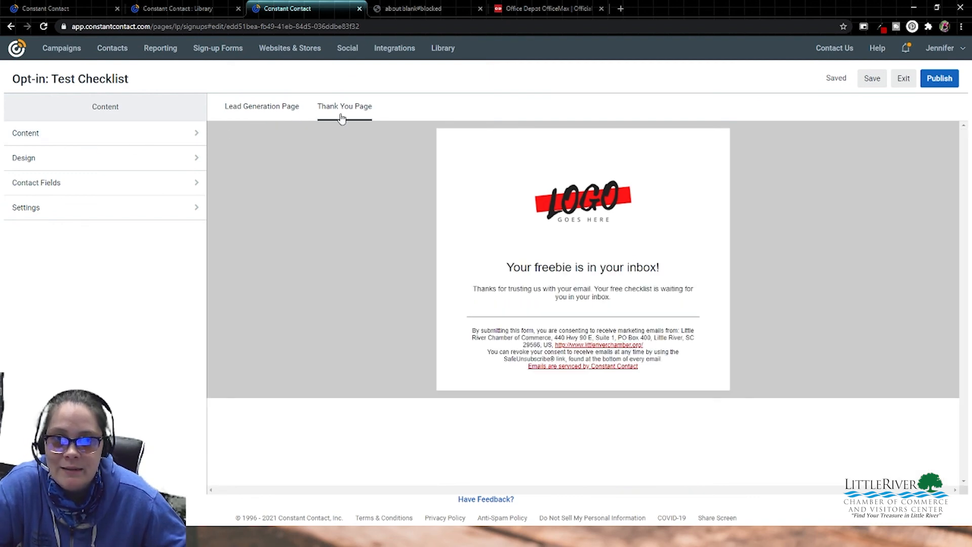
left_click(252, 117)
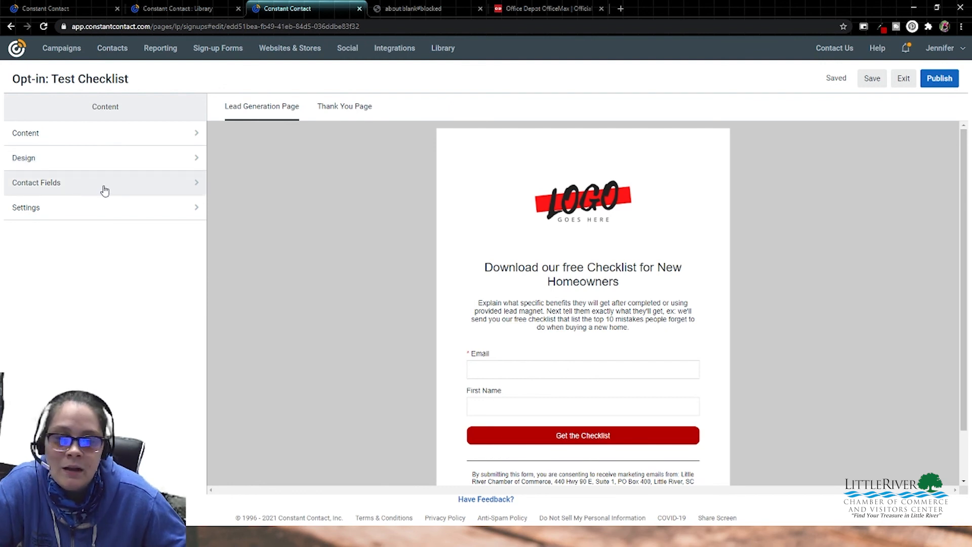
scroll(292, 201, "down", 2)
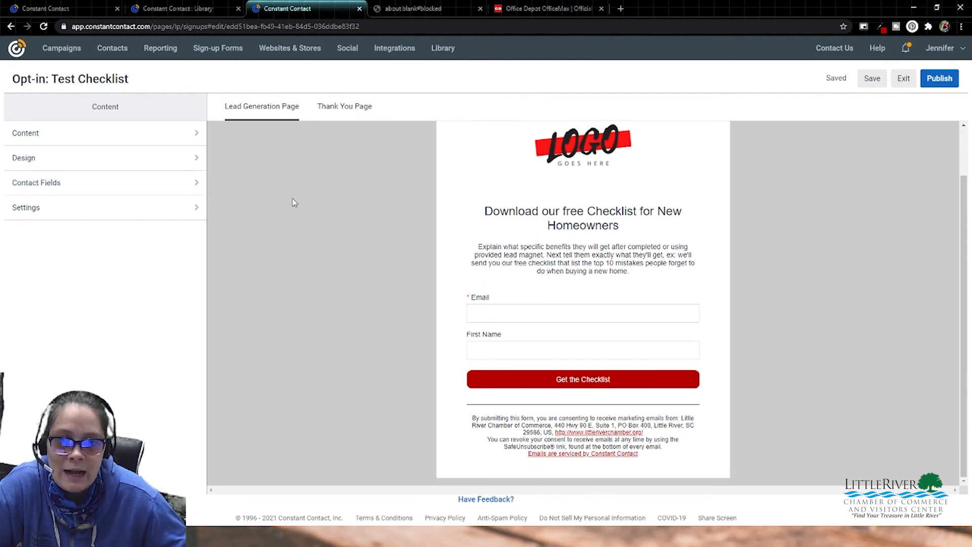
left_click(171, 210)
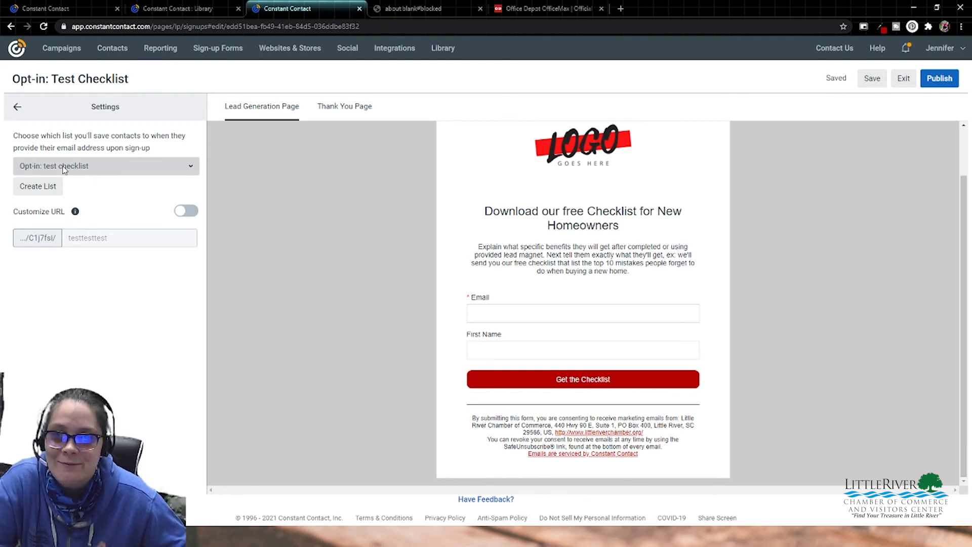
scroll(559, 270, "up", 1)
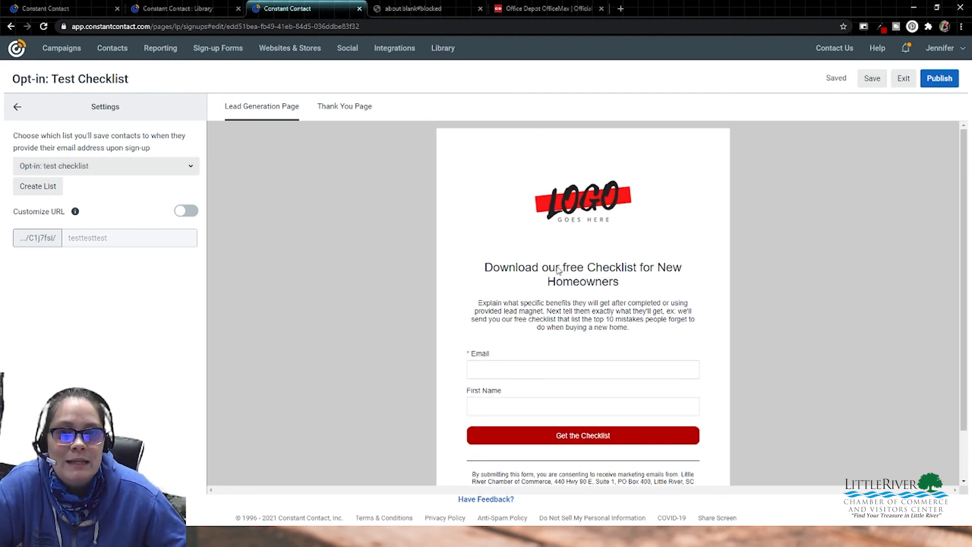
scroll(559, 270, "down", 1)
Step: Publish the landing page and copy its share link
left_click(938, 79)
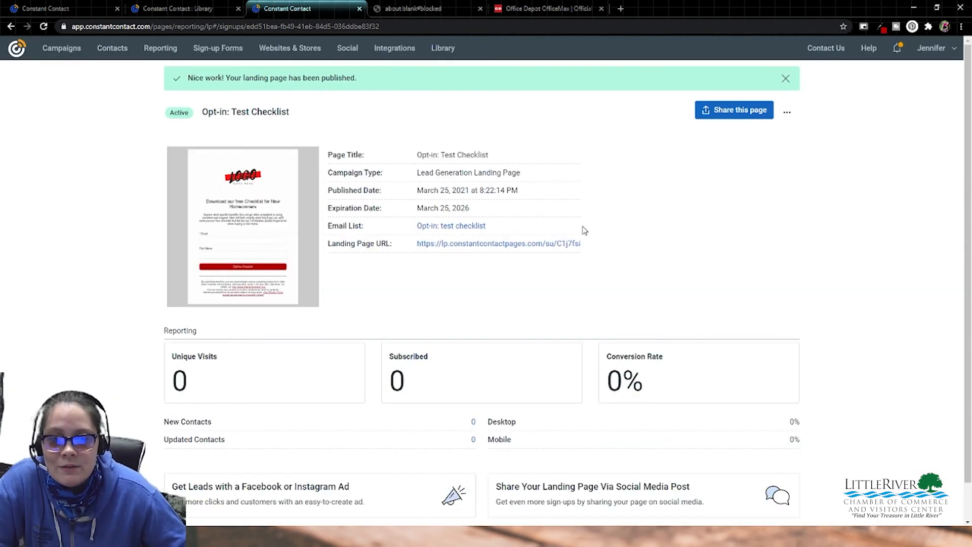
left_click(724, 116)
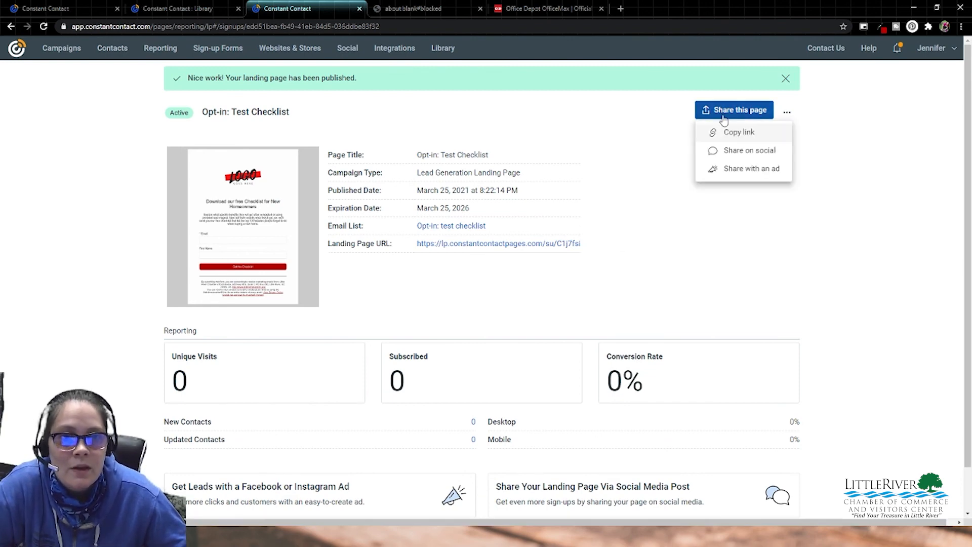
left_click(761, 138)
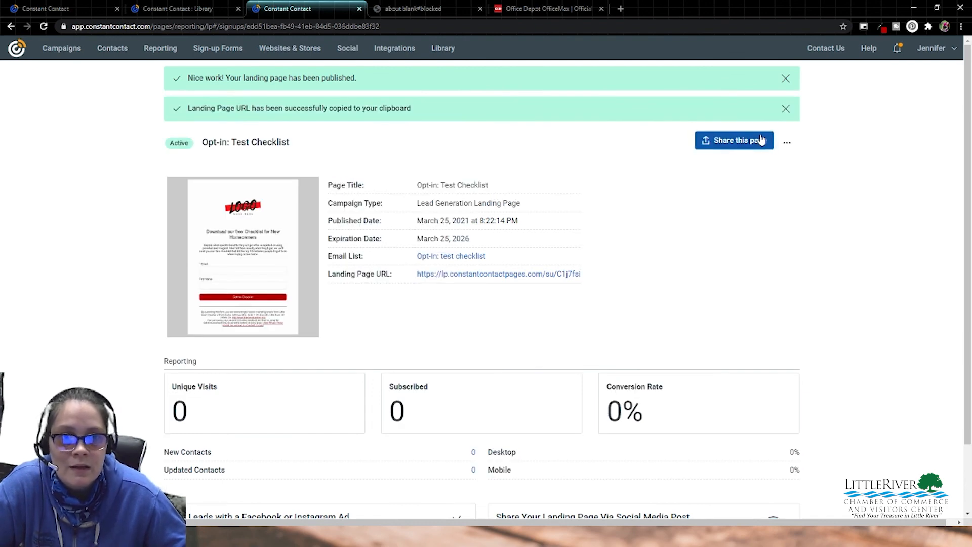
Step: Open the copied landing page link in a new browser tab and submit a test sign-up with an email and first name
left_click(621, 9)
type("https://lp.constantcontactpages.com/su/C1j7fsi")
key("Return")
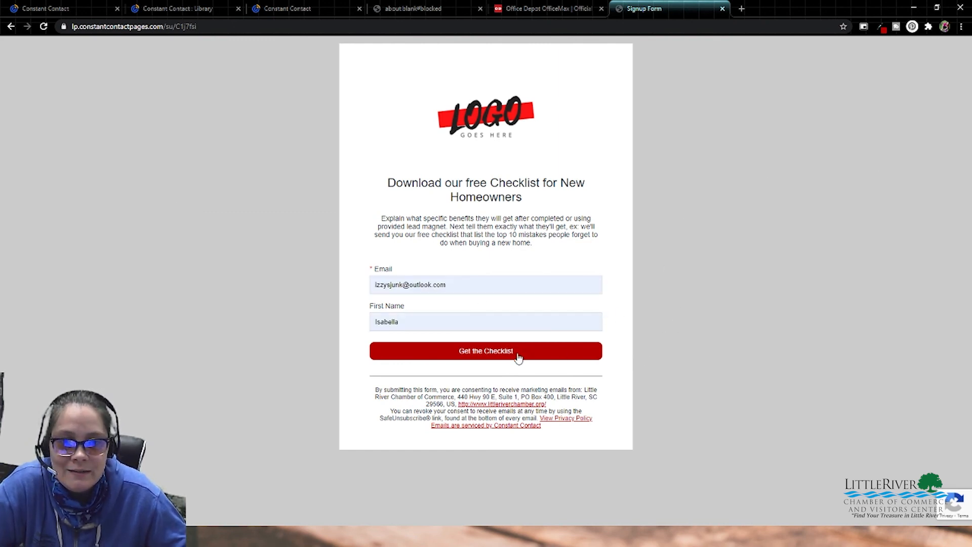
left_click(518, 357)
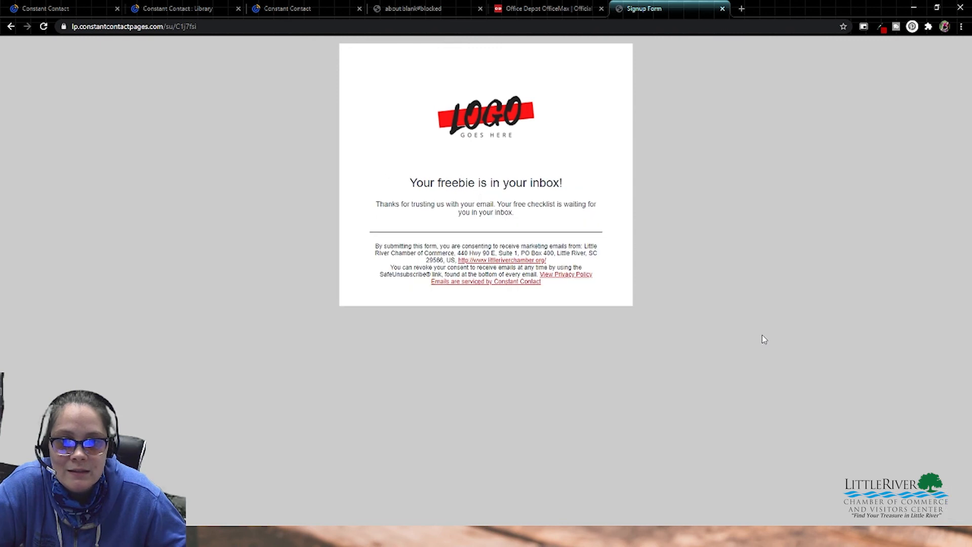
left_click_drag(445, 204, 515, 211)
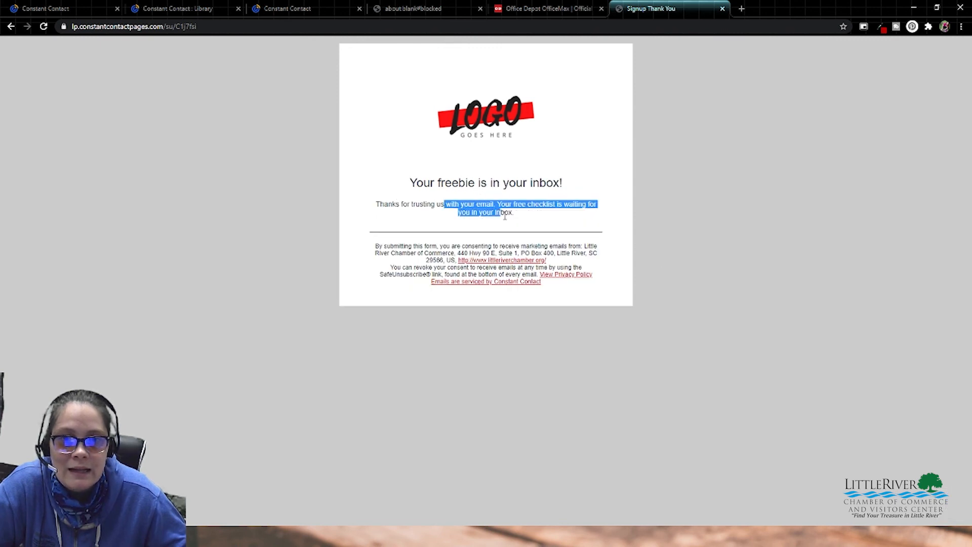
left_click(515, 218)
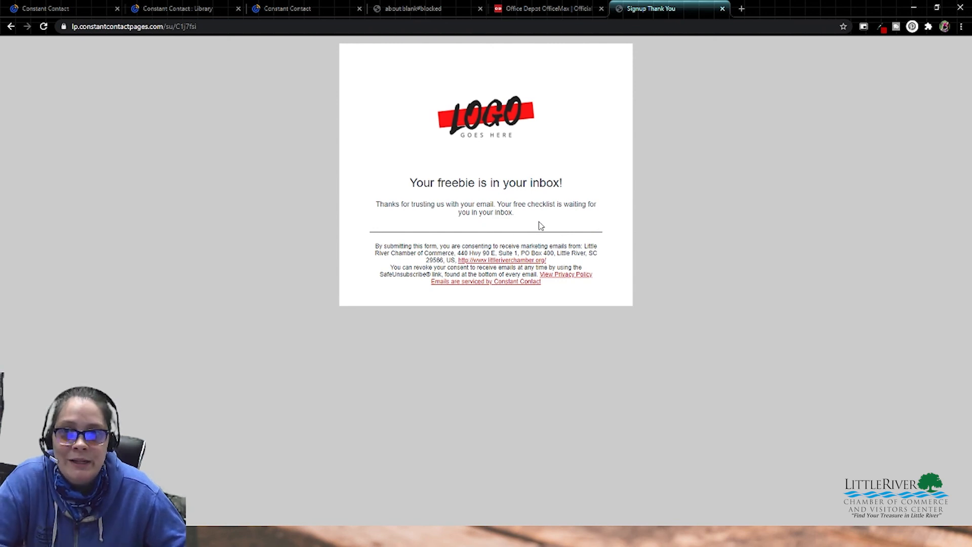
Step: Refresh the "Lead Magnet - Test Checklist" series to check its email send statistics, and return to the published sign-up page's address
left_click(61, 4)
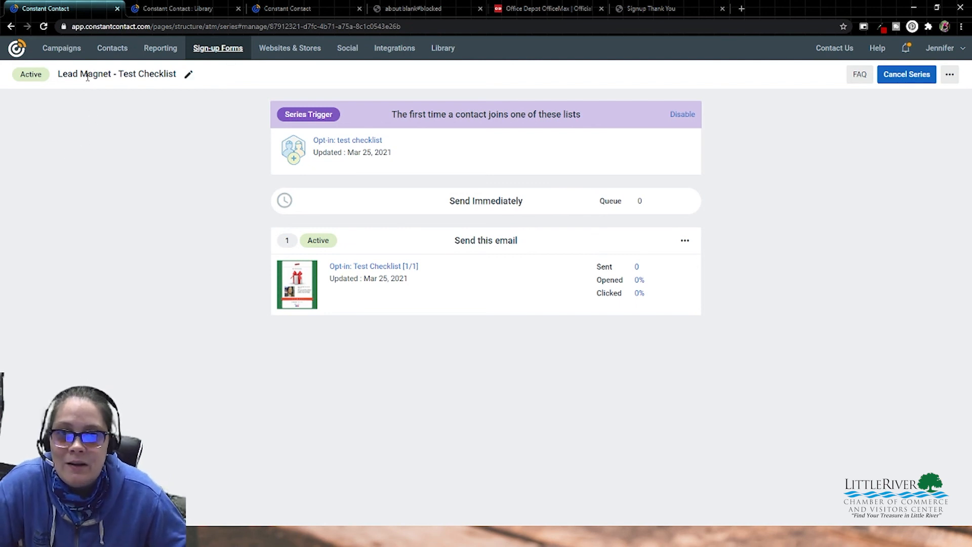
left_click(44, 26)
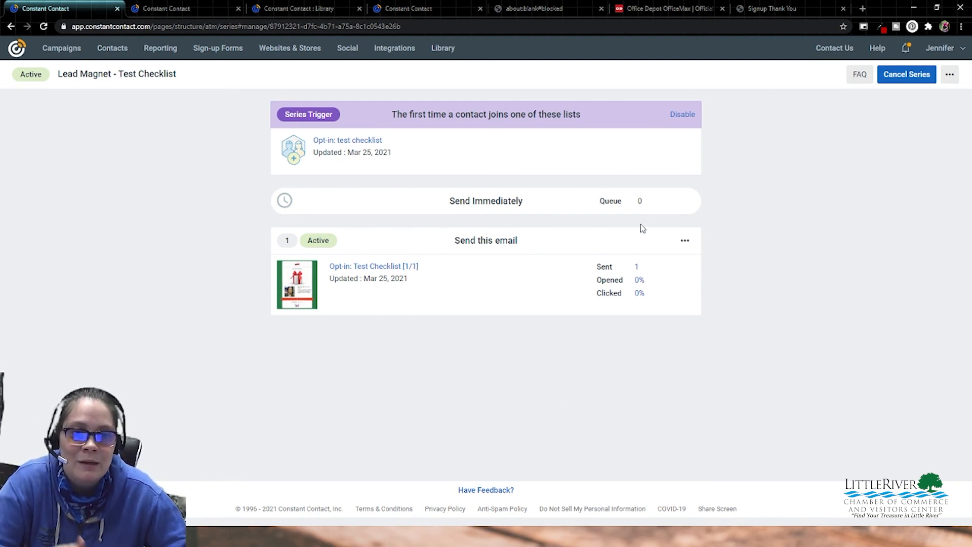
left_click(772, 8)
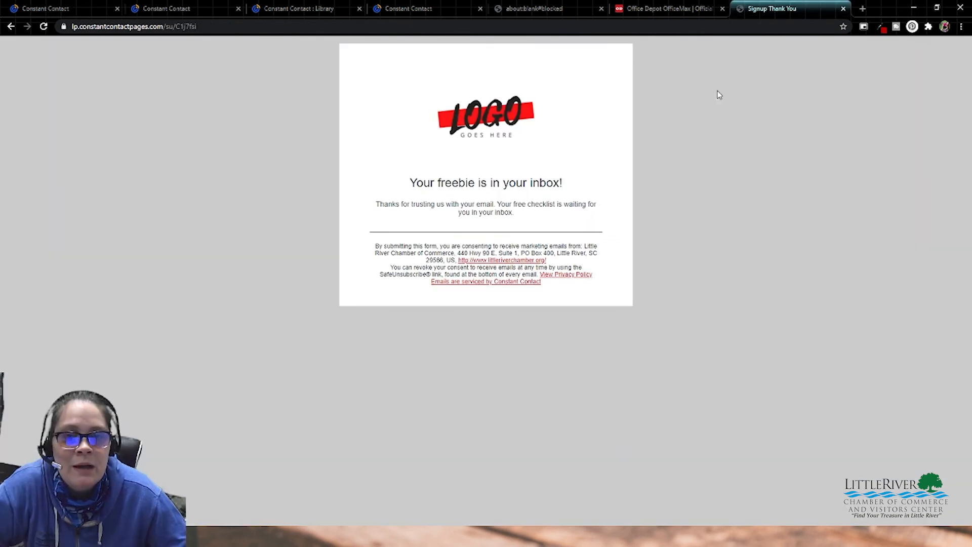
left_click(590, 26)
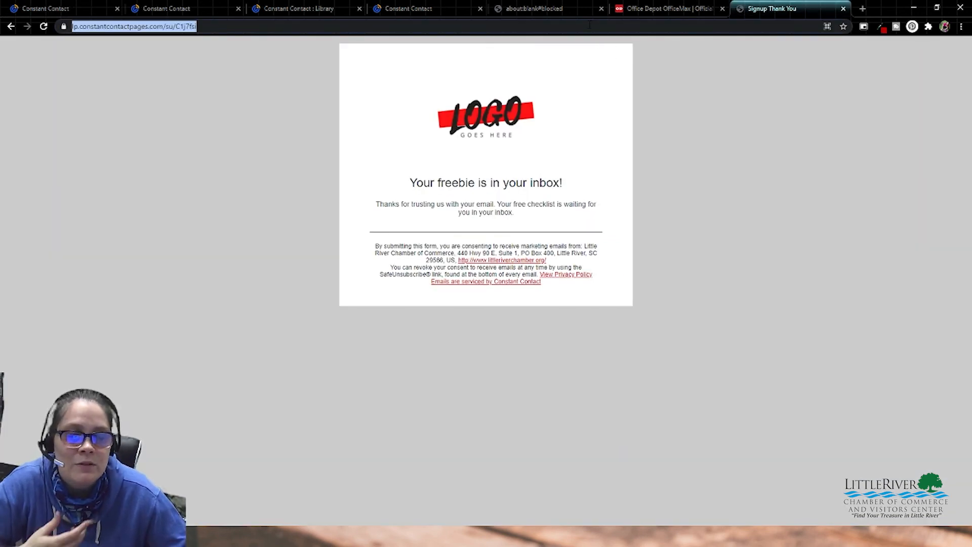